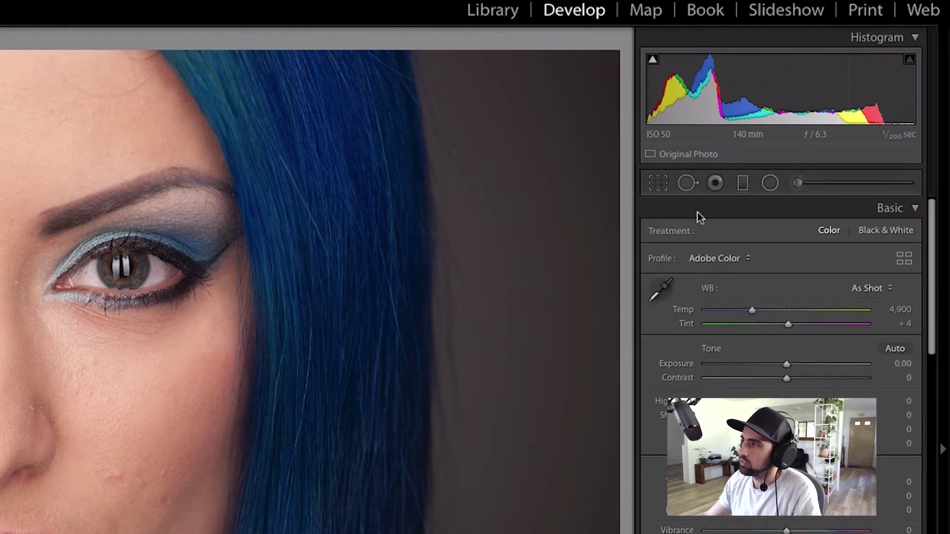
Start the Spot Removal tool in Clone mode and adjust its brush size to 76.
{"action": "left_click", "coordinate": [688, 187]}
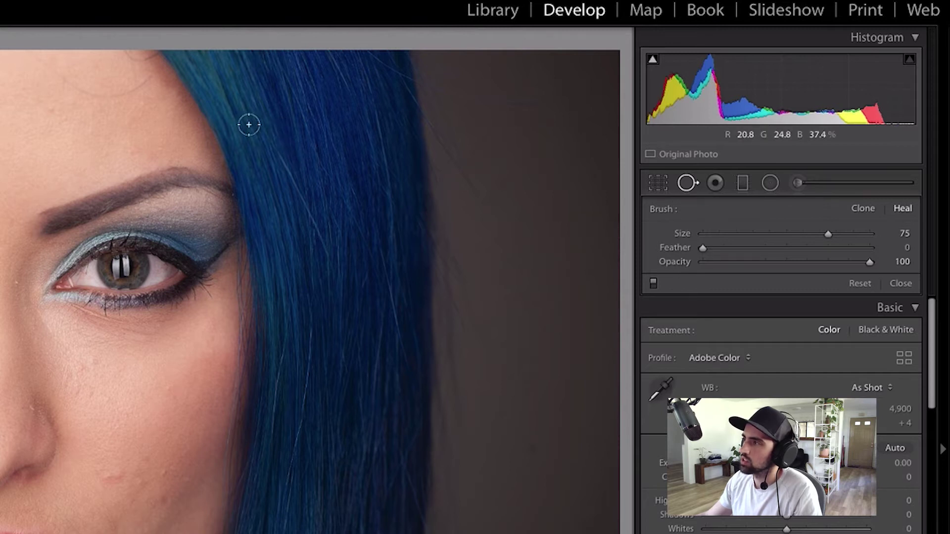
{"action": "left_click", "coordinate": [864, 210]}
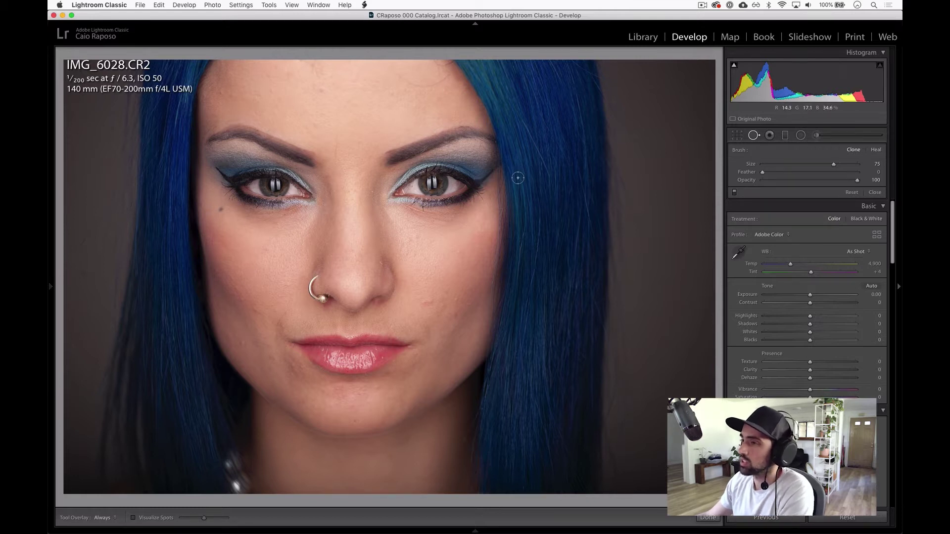
{"action": "key", "text": "bracketright"}
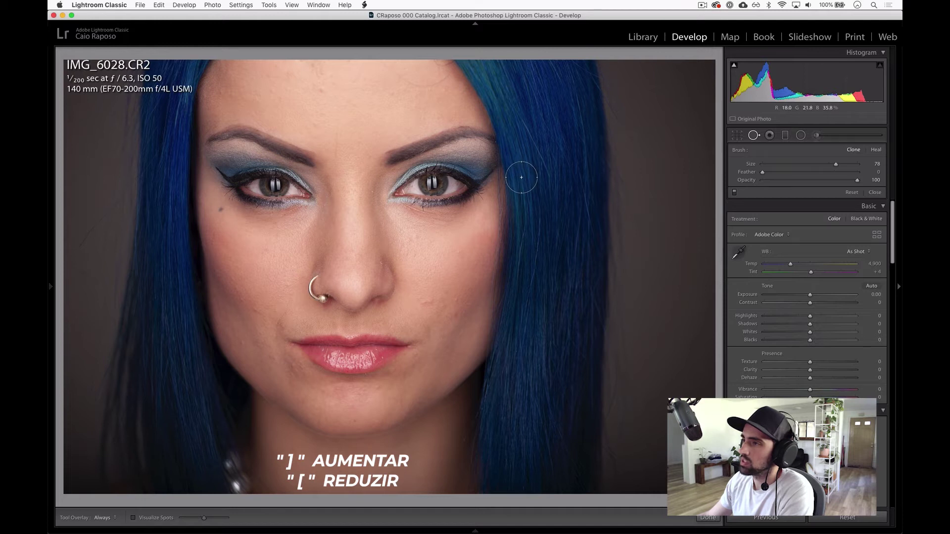
{"action": "key", "text": "bracketleft"}
{"action": "key", "text": "bracketleft"}
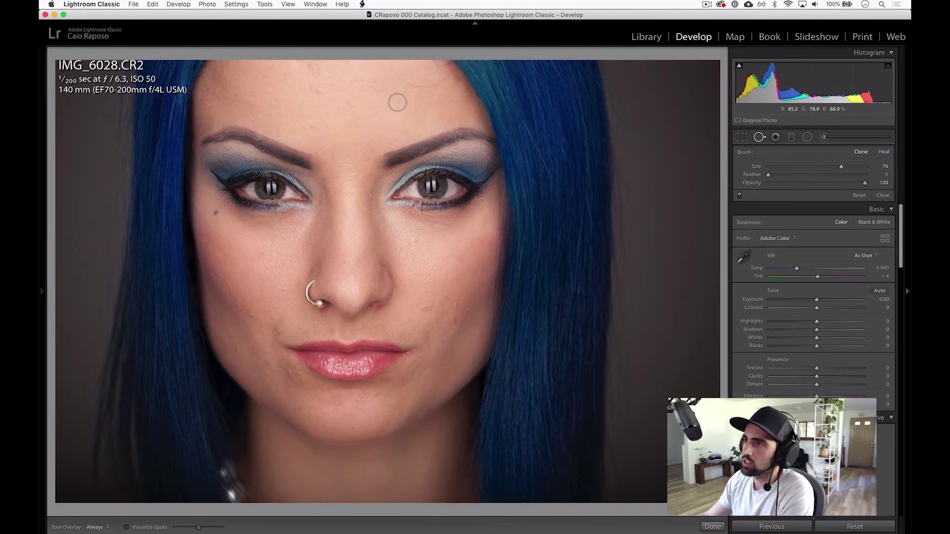
Clone a spot on the forehead, move its source onto the blue hair and enlarge the spot to size 77.
{"action": "left_click", "coordinate": [397, 99]}
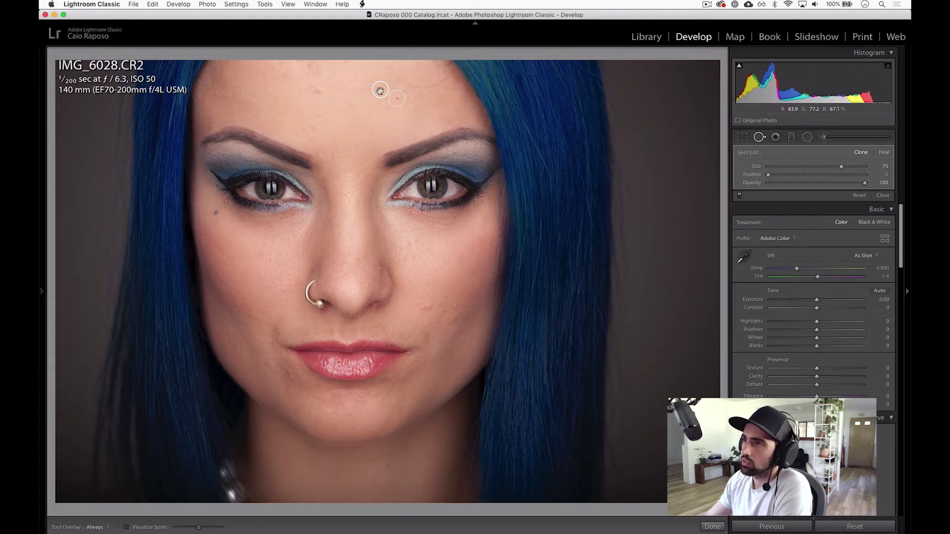
{"action": "left_click_drag", "start_coordinate": [380, 92], "coordinate": [394, 139]}
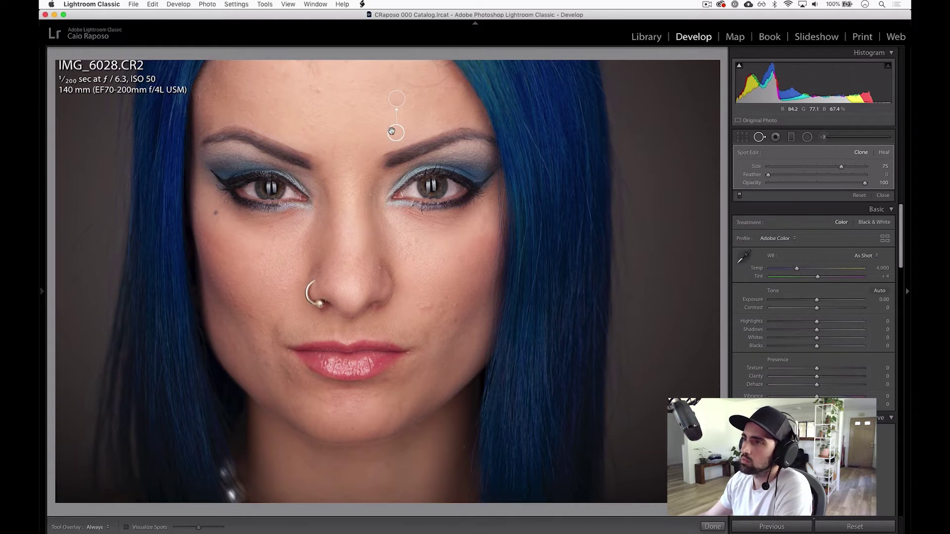
{"action": "left_click_drag", "start_coordinate": [396, 132], "coordinate": [510, 100]}
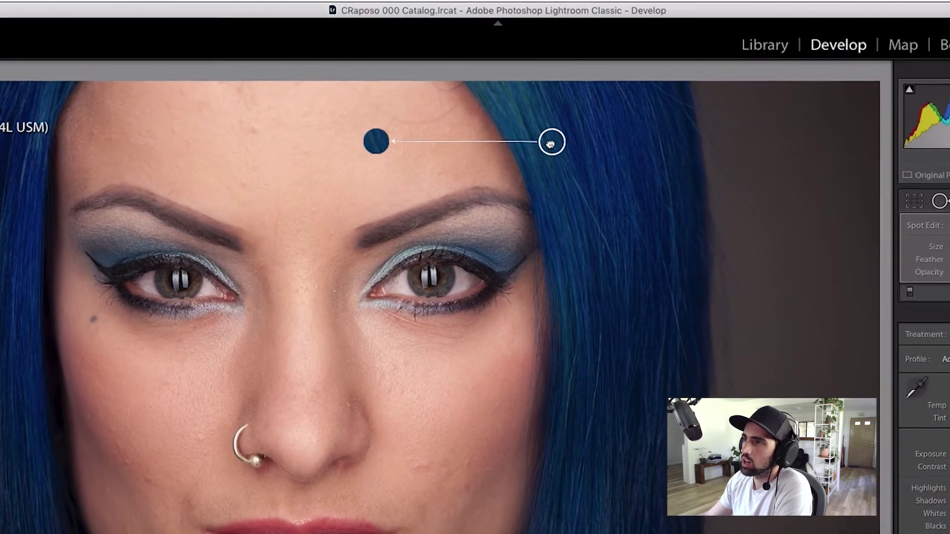
{"action": "left_click_drag", "start_coordinate": [550, 144], "coordinate": [556, 144]}
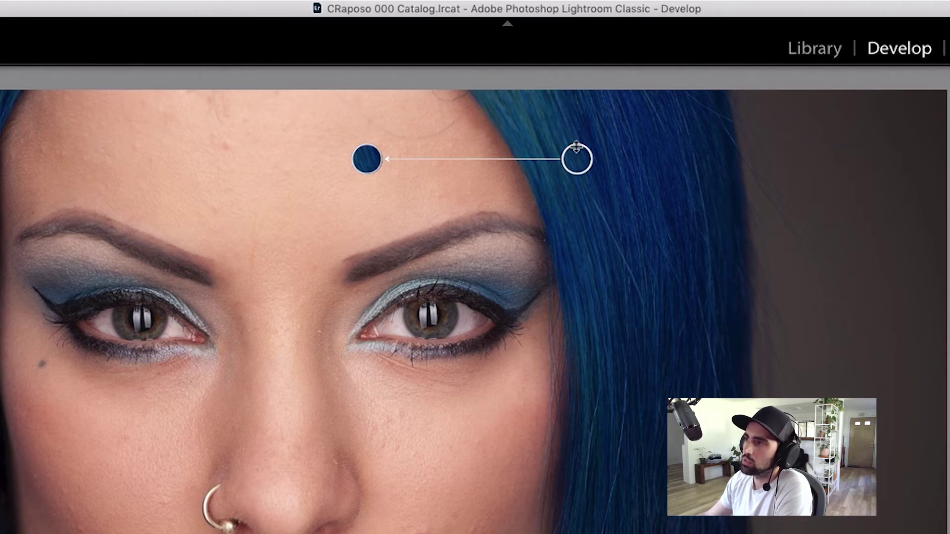
{"action": "left_click_drag", "start_coordinate": [590, 152], "coordinate": [602, 147]}
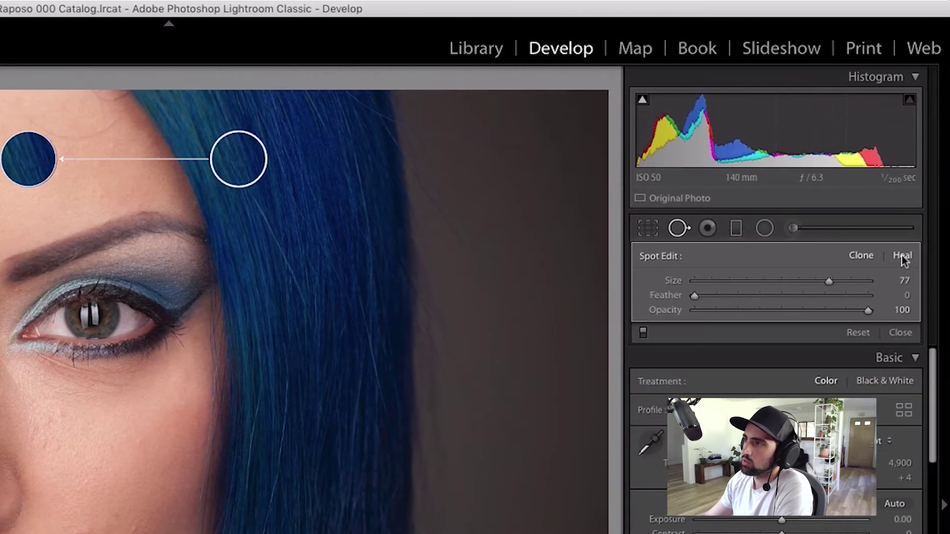
Switch the forehead spot from Clone to Heal and delete it.
{"action": "left_click", "coordinate": [902, 257]}
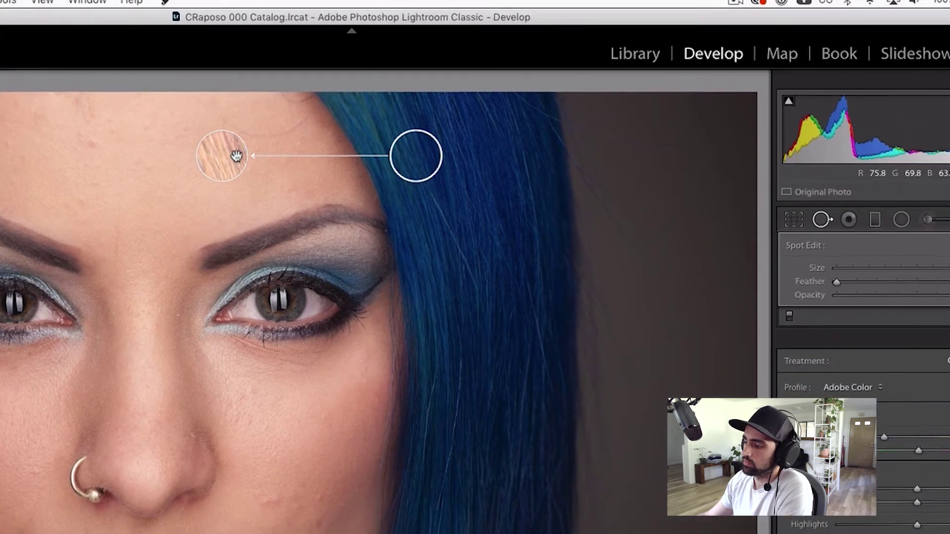
{"action": "key", "text": "Delete"}
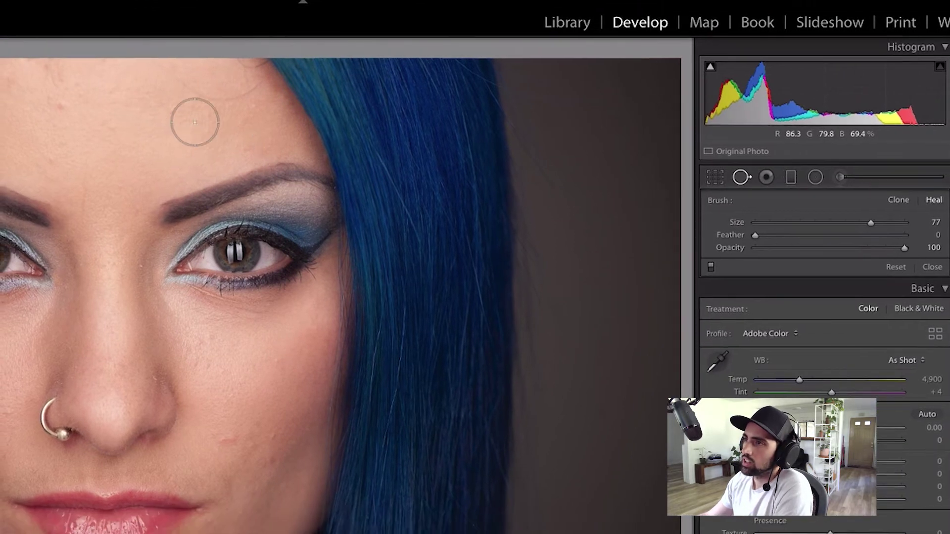
Place a healing spot mid-forehead with its source on the blue hair and raise its Feather to 60.
{"action": "left_click", "coordinate": [116, 113]}
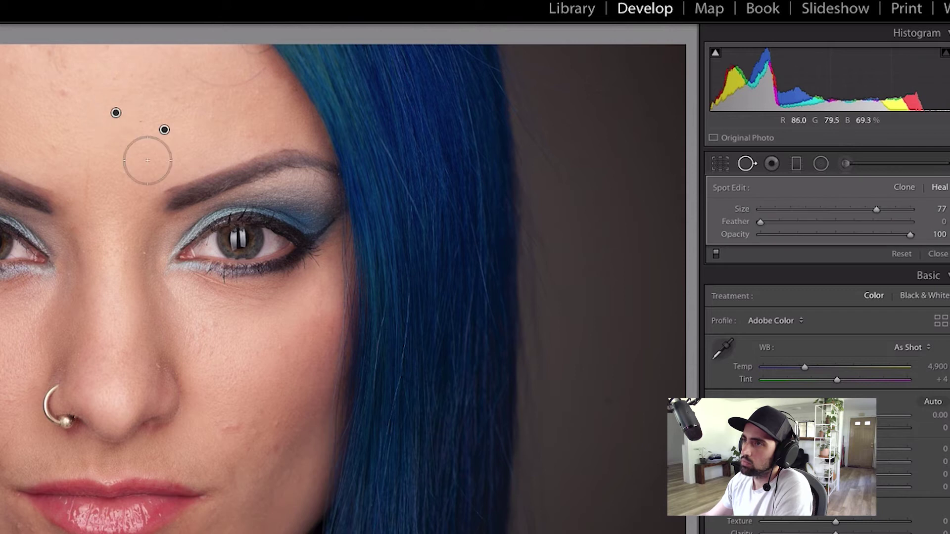
{"action": "mouse_move", "coordinate": [165, 129]}
{"action": "left_mouse_down"}
{"action": "mouse_move", "coordinate": [371, 86]}
{"action": "mouse_move", "coordinate": [441, 84]}
{"action": "mouse_move", "coordinate": [435, 114]}
{"action": "mouse_move", "coordinate": [403, 106]}
{"action": "mouse_move", "coordinate": [411, 116]}
{"action": "left_mouse_up"}
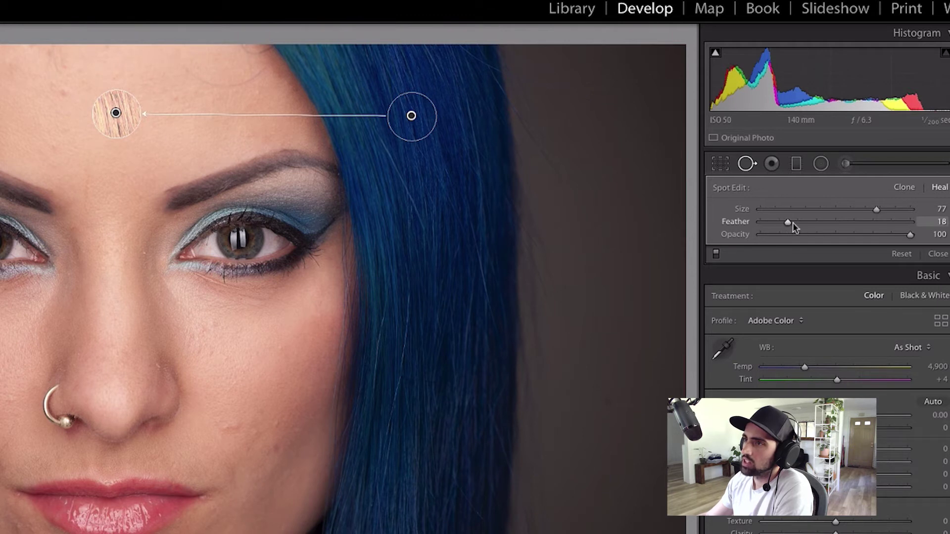
{"action": "left_click_drag", "start_coordinate": [850, 224], "coordinate": [852, 223]}
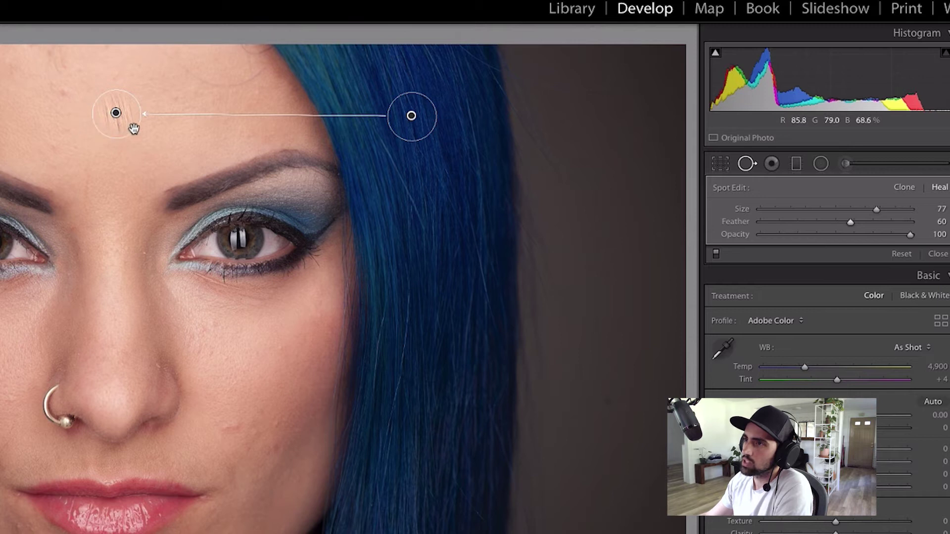
{"action": "mouse_move", "coordinate": [147, 118]}
{"action": "left_mouse_down"}
{"action": "mouse_move", "coordinate": [96, 95]}
{"action": "mouse_move", "coordinate": [127, 138]}
{"action": "mouse_move", "coordinate": [119, 84]}
{"action": "mouse_move", "coordinate": [104, 146]}
{"action": "left_mouse_up"}
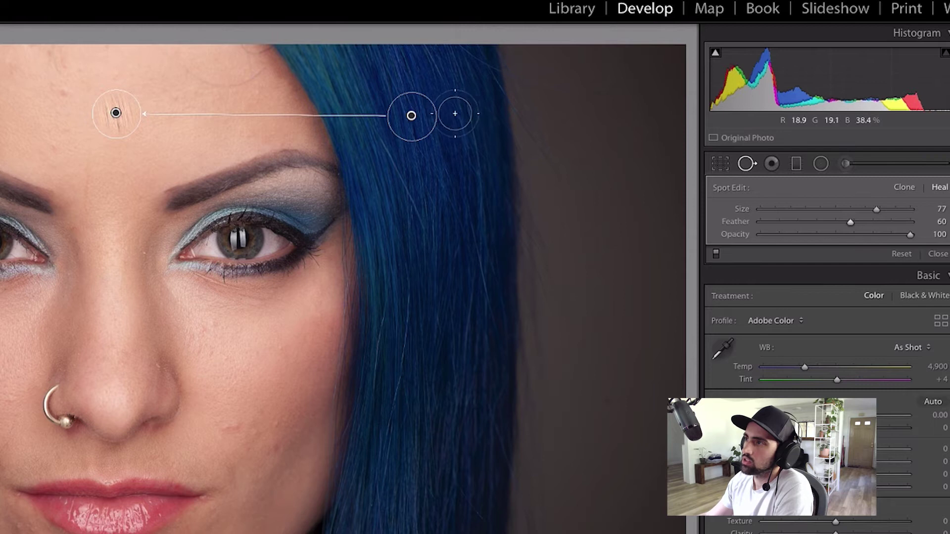
Try other Feather amounts on the healing spot, finishing with Feather set to 50.
{"action": "left_click_drag", "start_coordinate": [853, 224], "coordinate": [936, 228]}
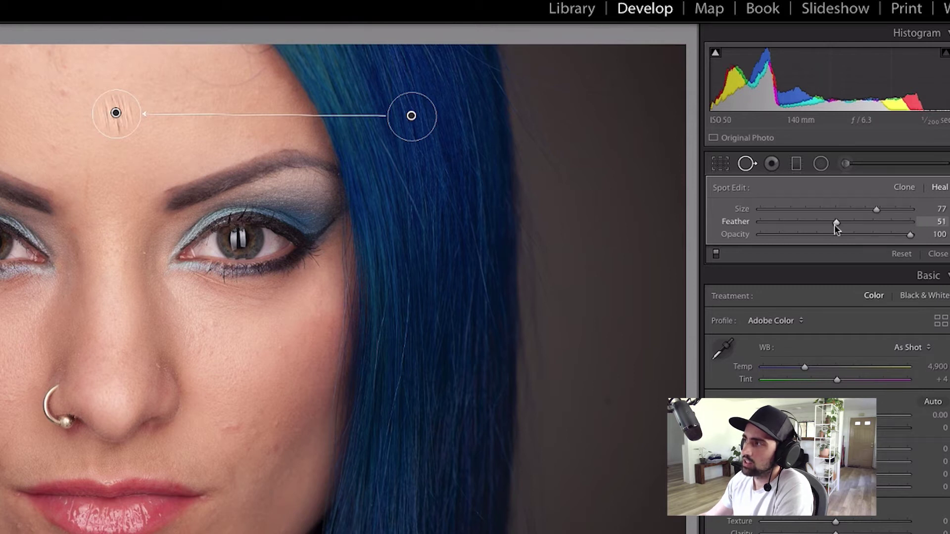
{"action": "left_click", "coordinate": [938, 222]}
{"action": "type", "text": "50"}
{"action": "key", "text": "Return"}
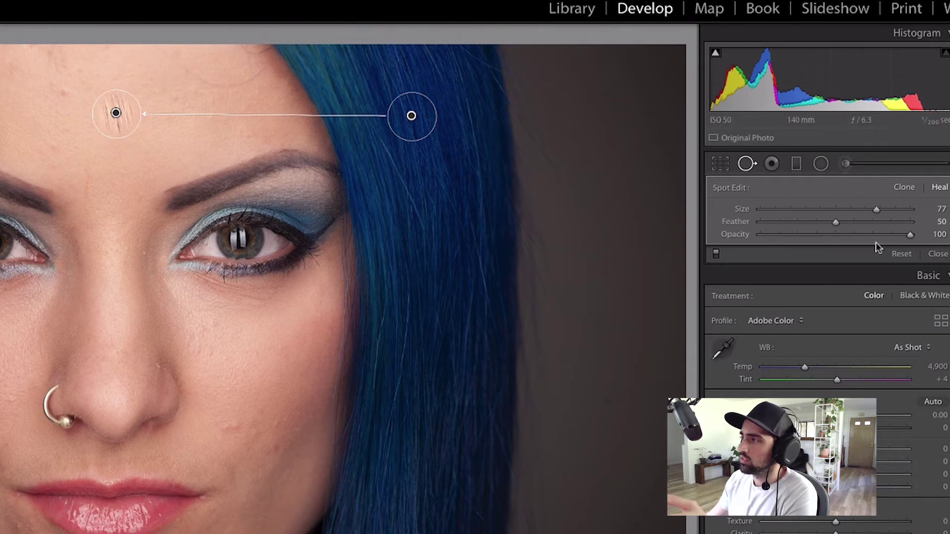
Try the healing spot at Opacity 1, return it to 100 and delete the spot.
{"action": "left_click_drag", "start_coordinate": [910, 237], "coordinate": [762, 237]}
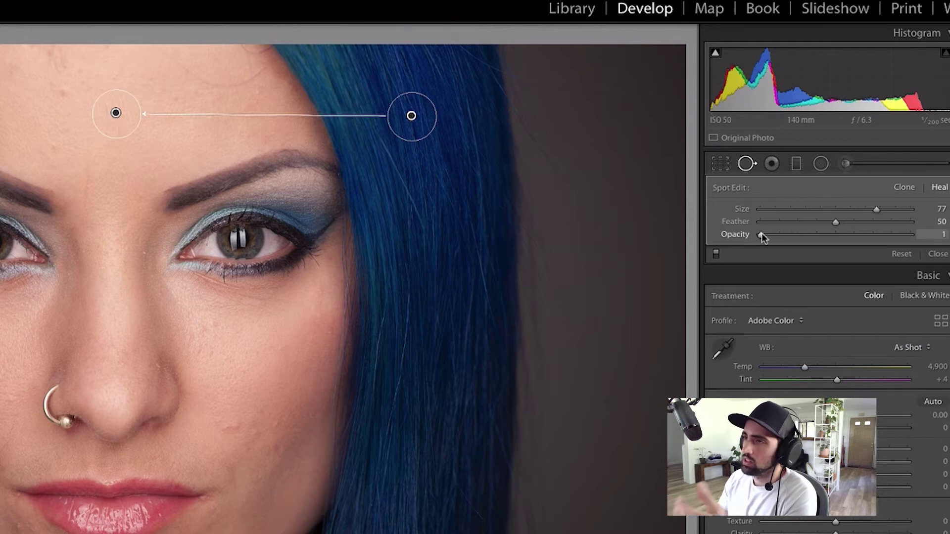
{"action": "left_click_drag", "start_coordinate": [761, 233], "coordinate": [807, 238]}
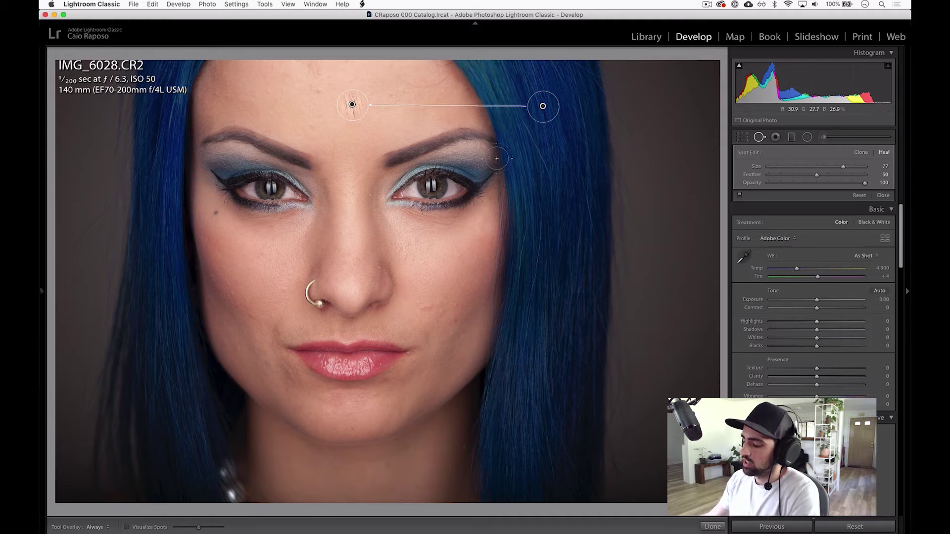
{"action": "key", "text": "BackSpace"}
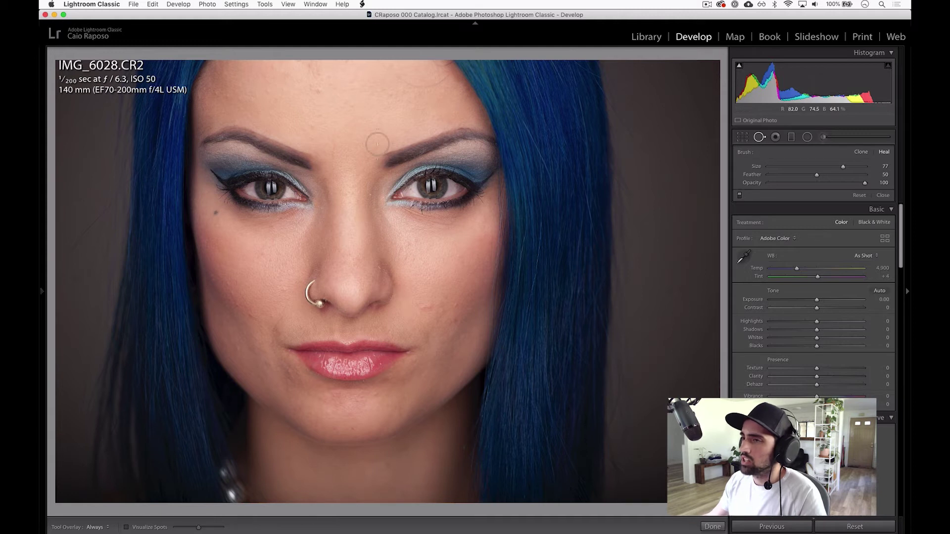
Examine the skin close up across the cheeks, eyes and forehead for blemishes.
{"action": "key", "text": "super+equal"}
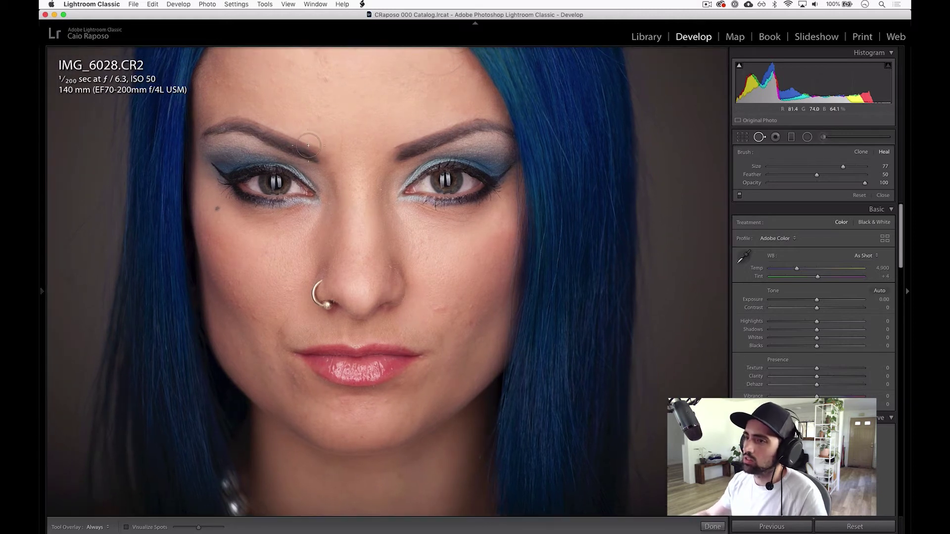
{"action": "key", "text": "super+equal"}
{"action": "left_click_drag", "start_coordinate": [451, 364], "coordinate": [418, 205]}
{"action": "left_click_drag", "start_coordinate": [411, 402], "coordinate": [412, 143]}
{"action": "left_click_drag", "start_coordinate": [416, 357], "coordinate": [410, 198]}
{"action": "left_click_drag", "start_coordinate": [386, 259], "coordinate": [382, 143]}
{"action": "left_click_drag", "start_coordinate": [423, 336], "coordinate": [549, 299]}
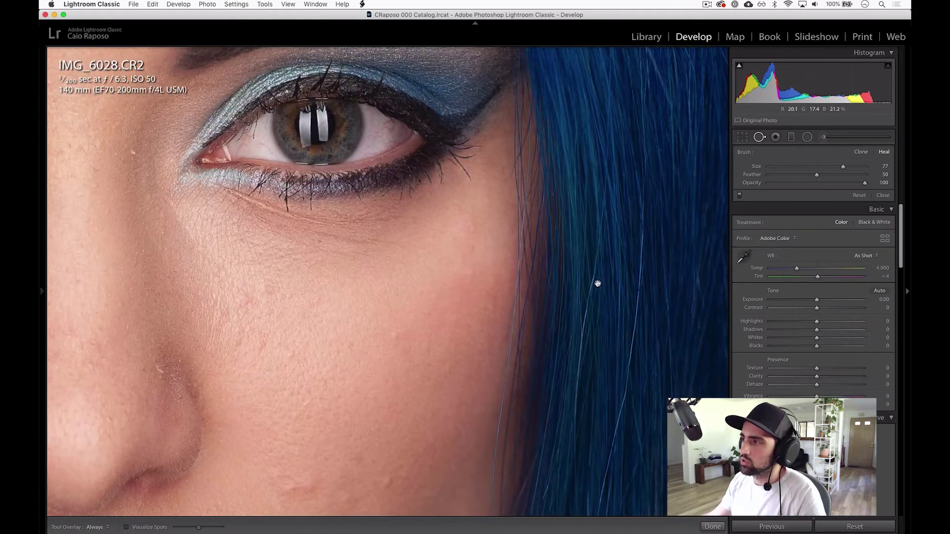
{"action": "left_click_drag", "start_coordinate": [355, 224], "coordinate": [447, 318]}
{"action": "left_click_drag", "start_coordinate": [277, 312], "coordinate": [420, 346]}
{"action": "left_click_drag", "start_coordinate": [297, 107], "coordinate": [465, 396]}
{"action": "mouse_move", "coordinate": [354, 168]}
{"action": "left_mouse_down"}
{"action": "mouse_move", "coordinate": [343, 196]}
{"action": "mouse_move", "coordinate": [397, 320]}
{"action": "mouse_move", "coordinate": [424, 180]}
{"action": "left_mouse_up"}
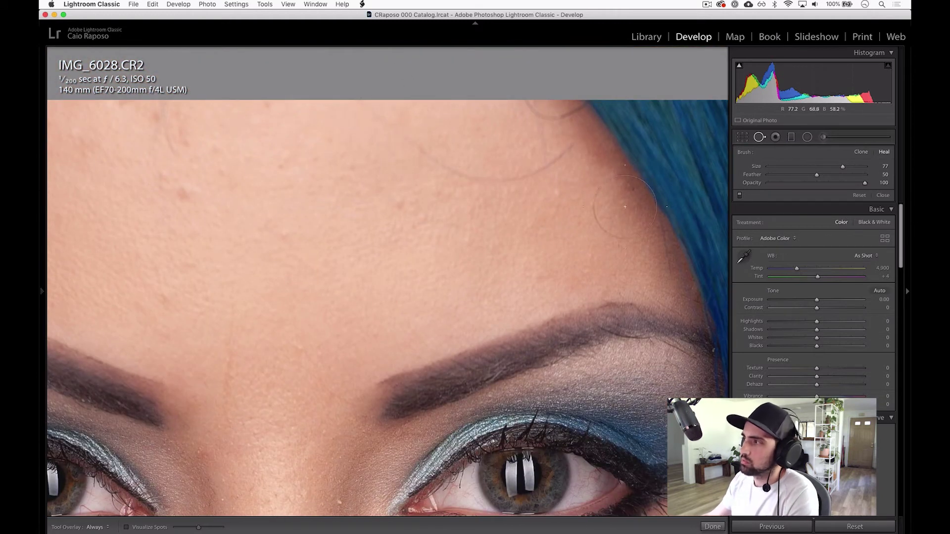
Heal the small mid-forehead blemish with brush size 65, moving the source onto clean skin just beside it.
{"action": "scroll", "coordinate": [371, 124], "scroll_direction": "down", "scroll_amount": 1}
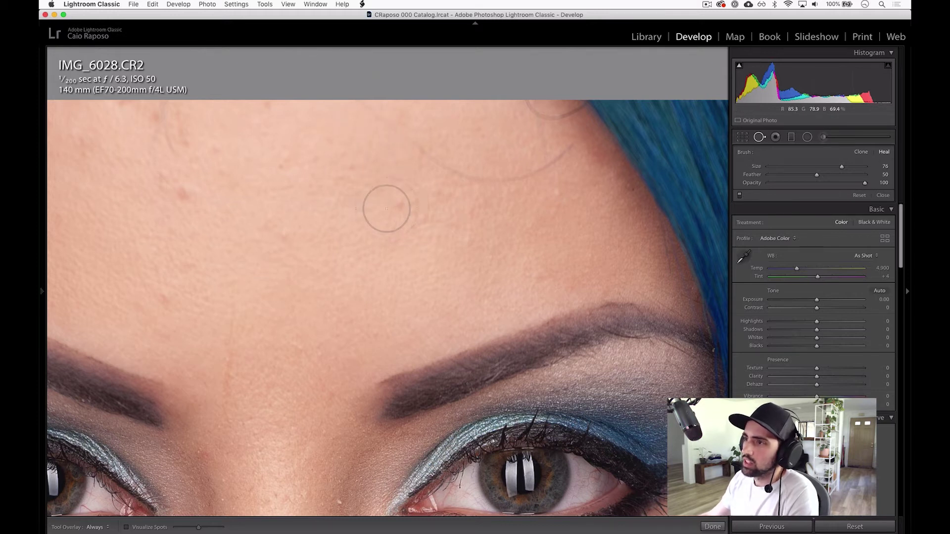
{"action": "scroll", "coordinate": [399, 204], "scroll_direction": "down", "scroll_amount": 3}
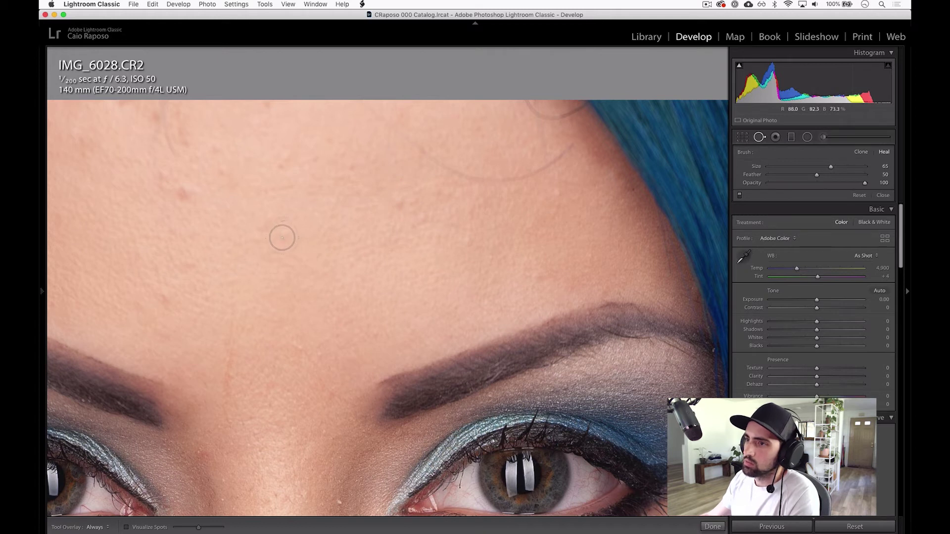
{"action": "left_click", "coordinate": [285, 235]}
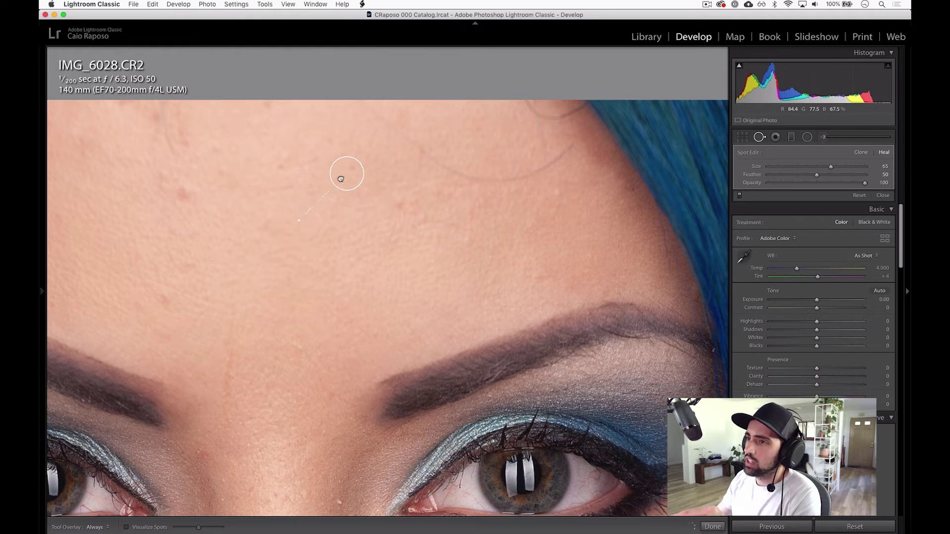
{"action": "left_click_drag", "start_coordinate": [345, 176], "coordinate": [344, 252]}
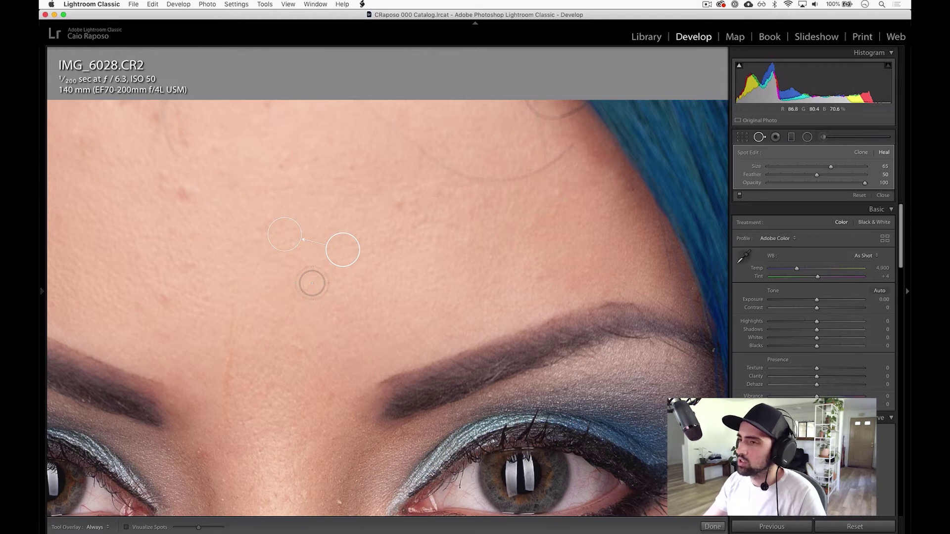
Compare the healed forehead area in close-up and whole-face views.
{"action": "key", "text": "super+plus"}
{"action": "key", "text": "super+minus"}
{"action": "key", "text": "super+minus"}
{"action": "key", "text": "super+plus"}
{"action": "key", "text": "super+plus"}
{"action": "key", "text": "super+minus"}
{"action": "key", "text": "super+minus"}
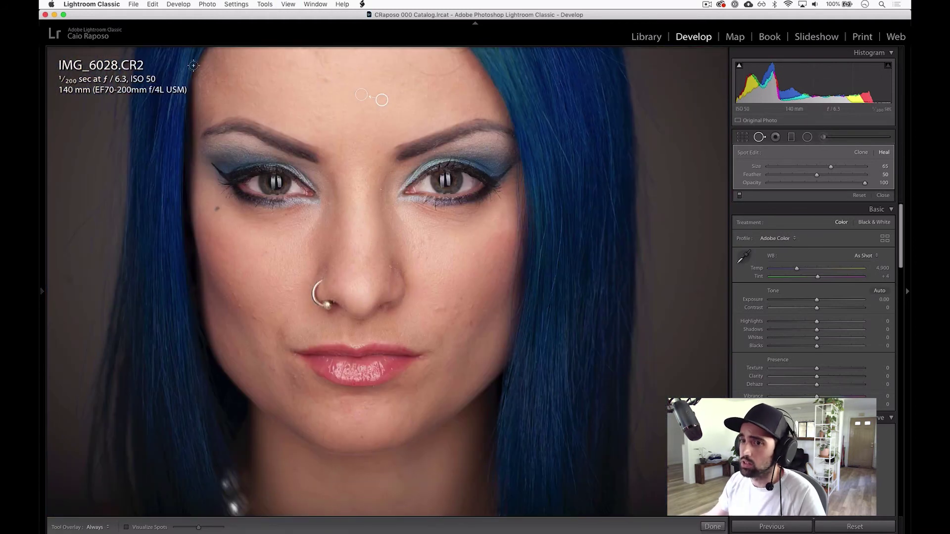
Collapse the Presets list and keep the side panel with the Navigator permanently shown.
{"action": "mouse_move", "coordinate": [41, 300]}
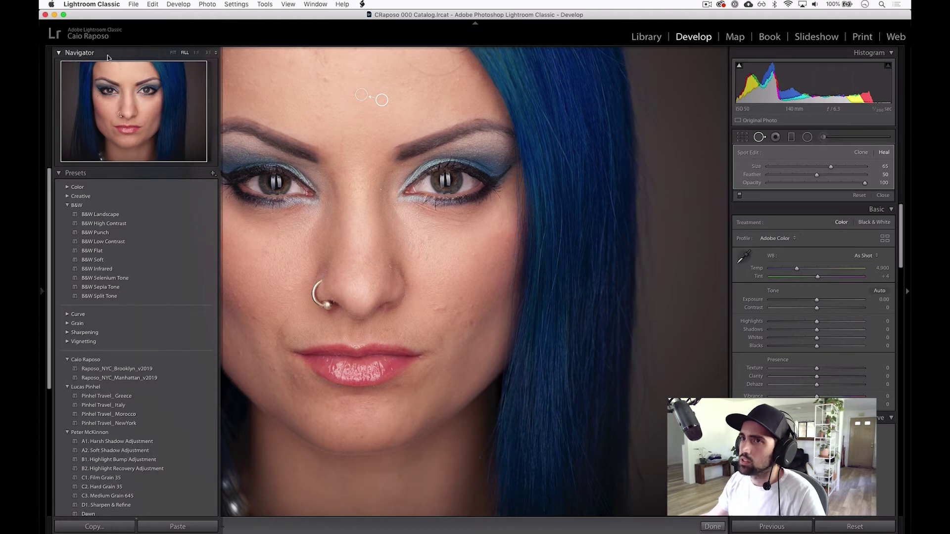
{"action": "left_click", "coordinate": [58, 174]}
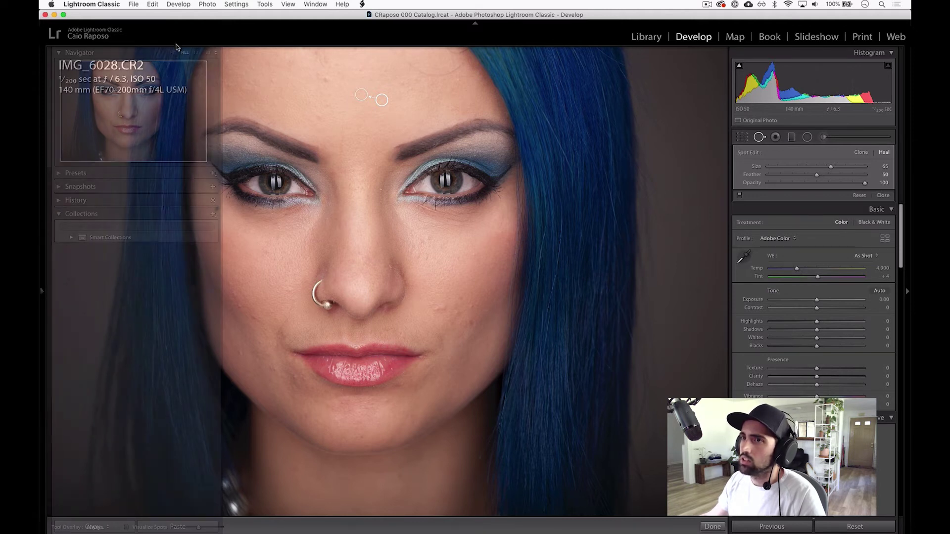
{"action": "left_click", "coordinate": [41, 279]}
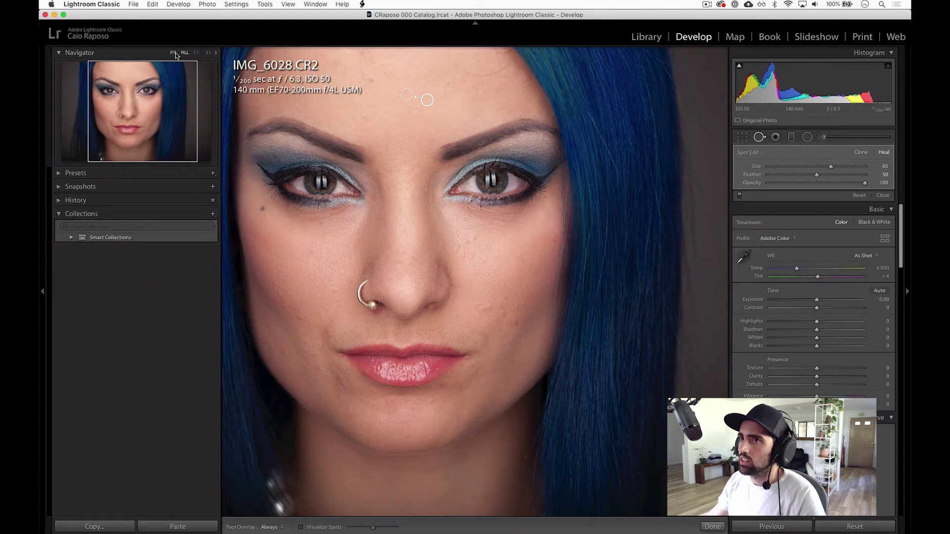
Compare the portrait at the Fit, Fill, 1:1 and 3:1 zoom levels, returning to Fill.
{"action": "left_click", "coordinate": [173, 53]}
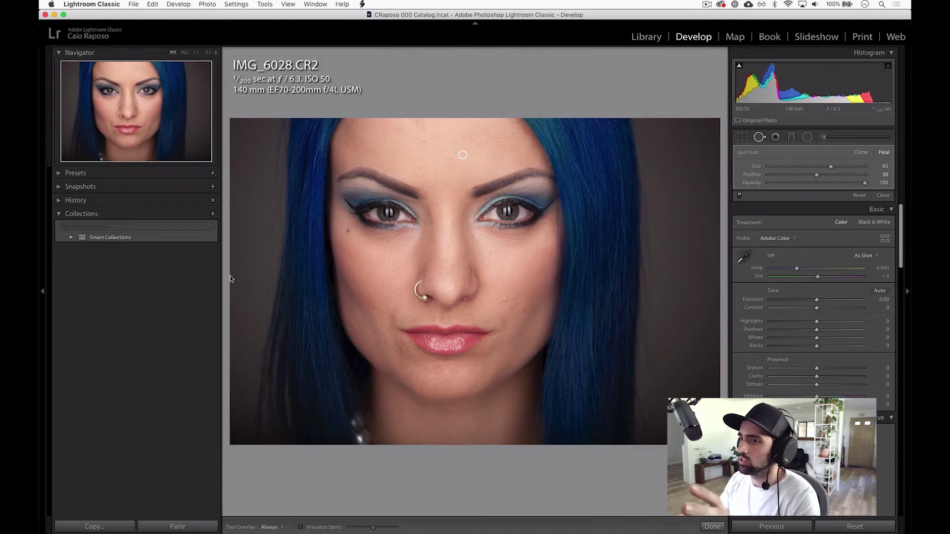
{"action": "left_click", "coordinate": [184, 53]}
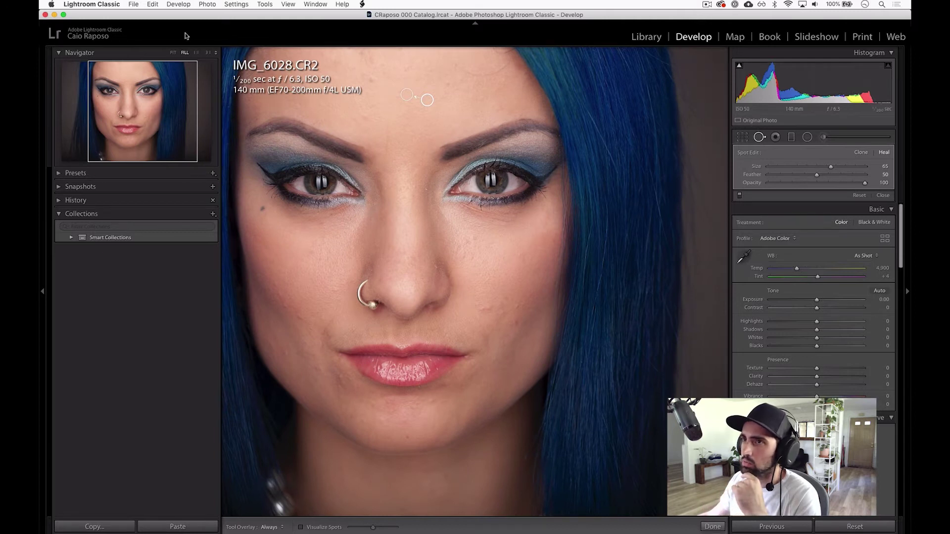
{"action": "left_click", "coordinate": [196, 53]}
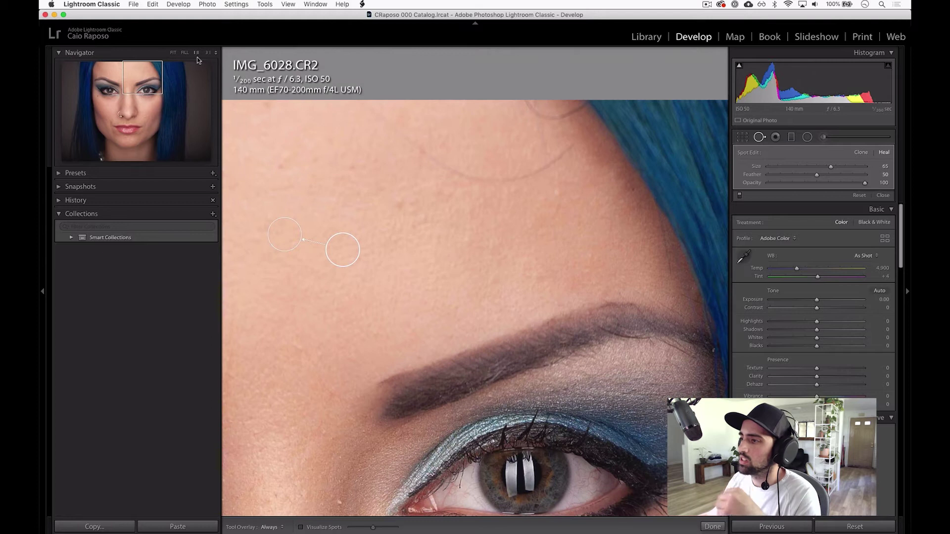
{"action": "left_click", "coordinate": [216, 54]}
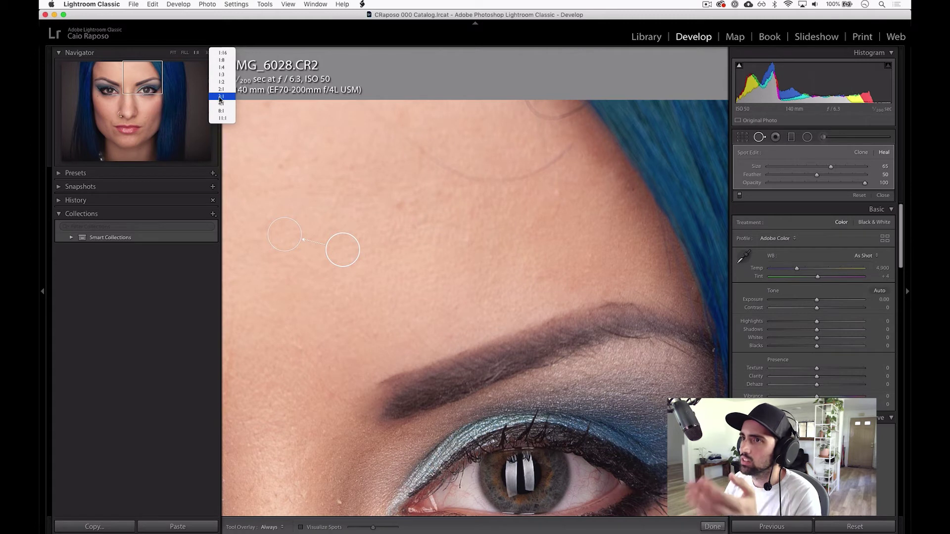
{"action": "left_click", "coordinate": [221, 97]}
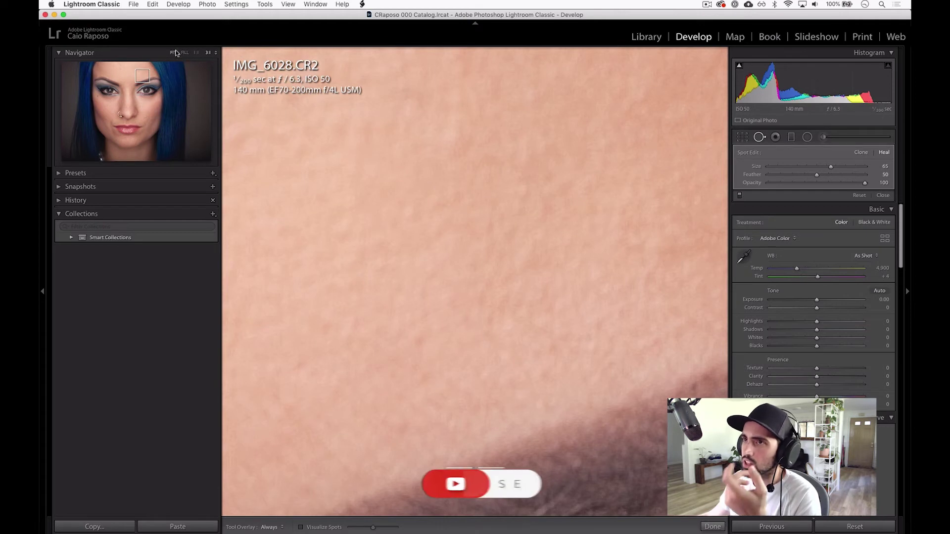
{"action": "left_click", "coordinate": [184, 53]}
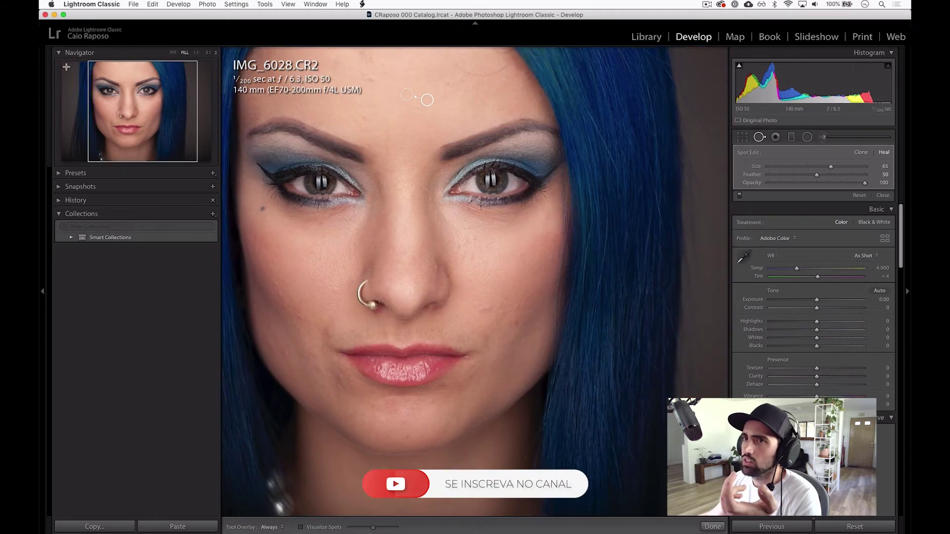
Hide the left side panel and heal two forehead blemishes at brush size 58, moving the second spot's source onto clean skin nearby.
{"action": "left_click", "coordinate": [42, 294]}
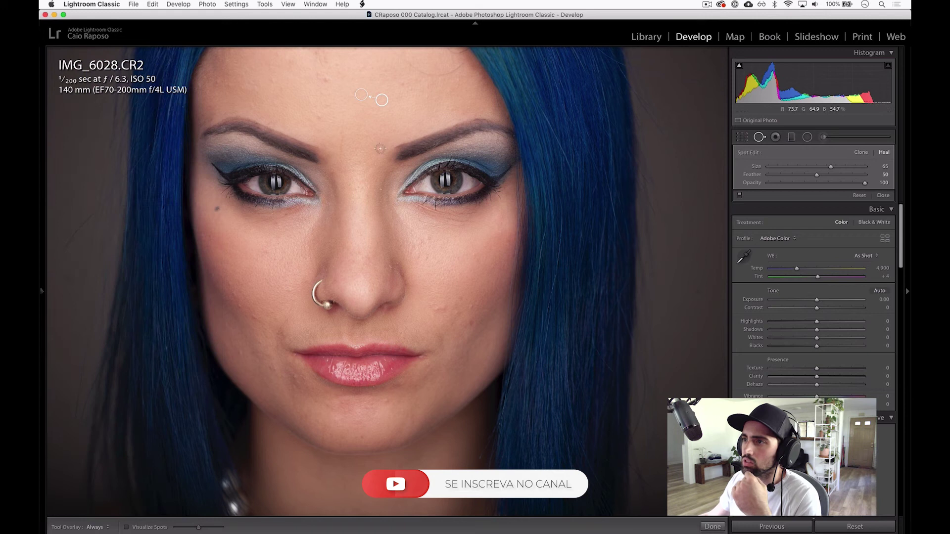
{"action": "key", "text": "z"}
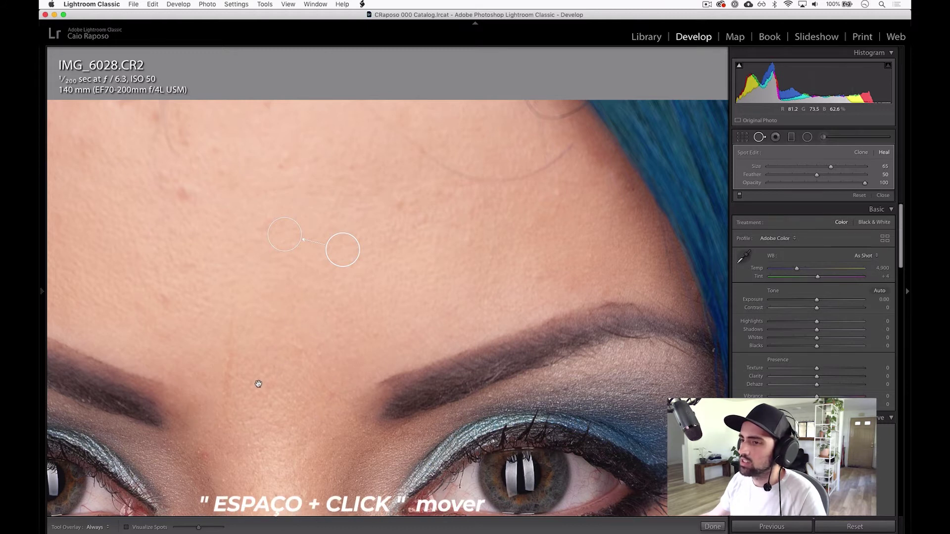
{"action": "mouse_move", "coordinate": [254, 386]}
{"action": "left_mouse_down"}
{"action": "mouse_move", "coordinate": [352, 319]}
{"action": "mouse_move", "coordinate": [421, 235]}
{"action": "mouse_move", "coordinate": [410, 254]}
{"action": "mouse_move", "coordinate": [421, 350]}
{"action": "mouse_move", "coordinate": [445, 304]}
{"action": "left_mouse_up"}
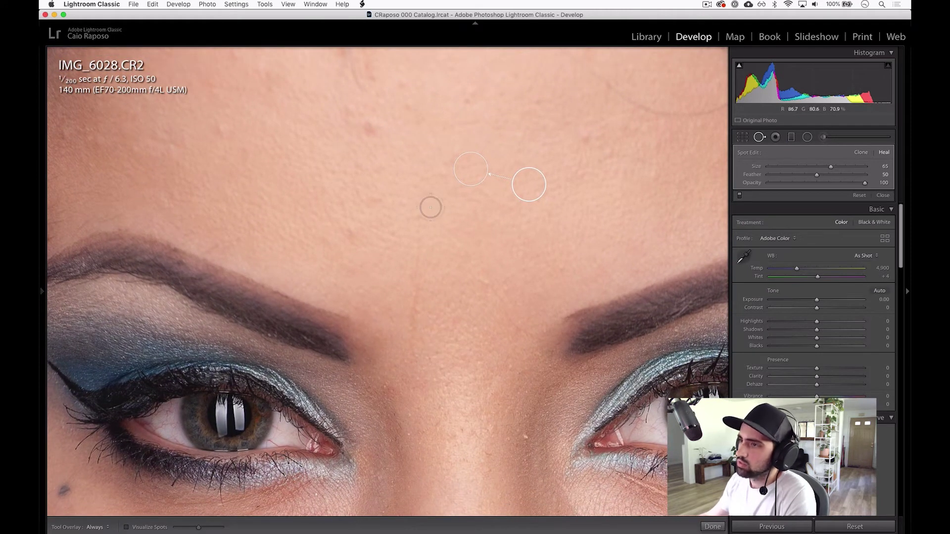
{"action": "left_click", "coordinate": [371, 126]}
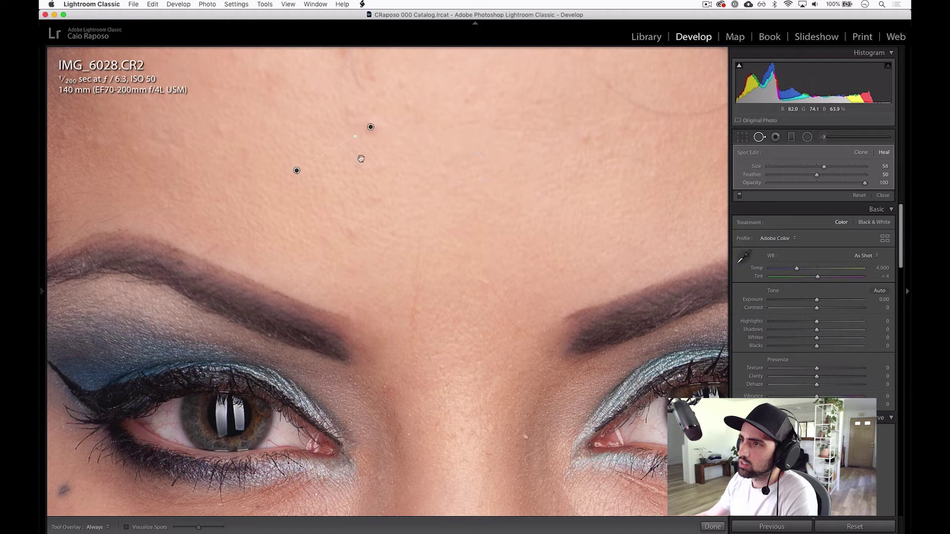
{"action": "left_click", "coordinate": [218, 130]}
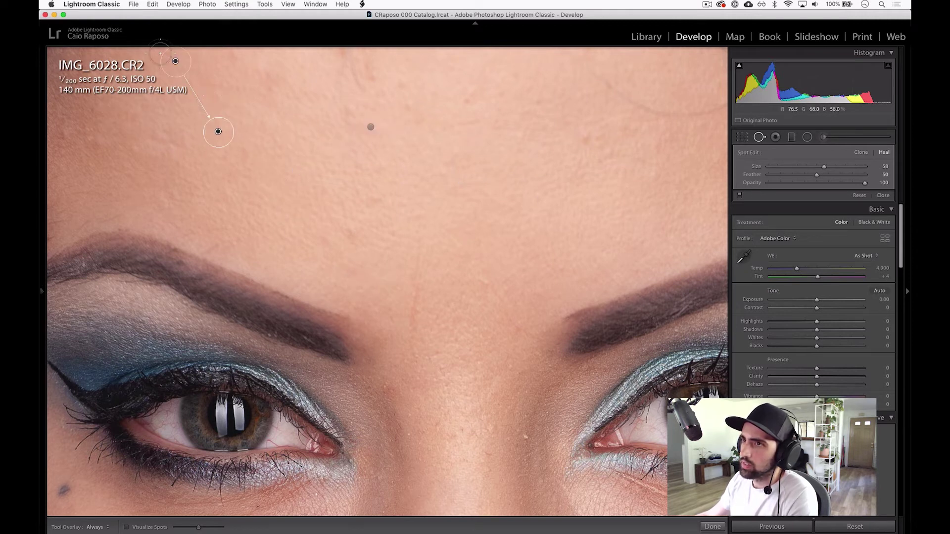
{"action": "mouse_move", "coordinate": [175, 61]}
{"action": "left_mouse_down"}
{"action": "mouse_move", "coordinate": [222, 69]}
{"action": "mouse_move", "coordinate": [264, 114]}
{"action": "left_mouse_up"}
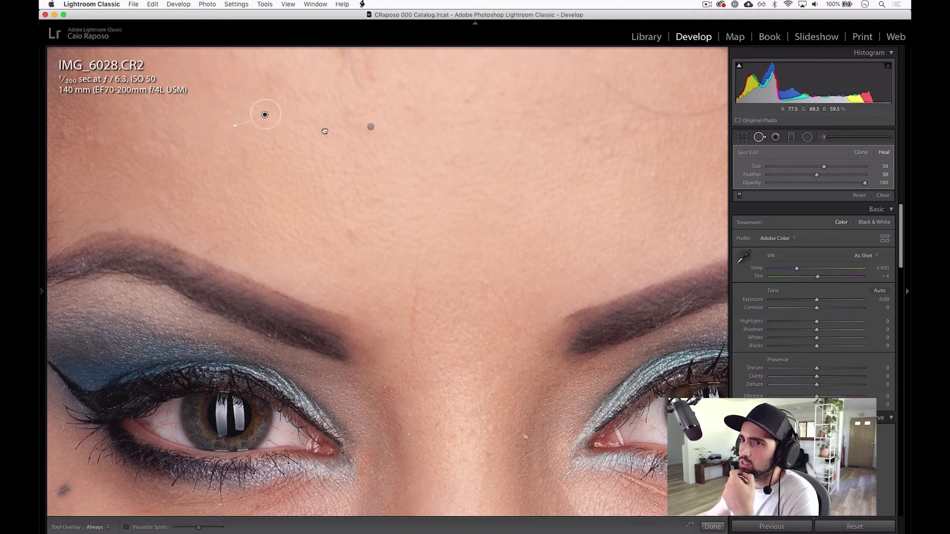
Heal the small marks on both sides of the nose bridge at brush sizes 44 and 30, using clean skin nearby as source.
{"action": "left_click", "coordinate": [526, 437]}
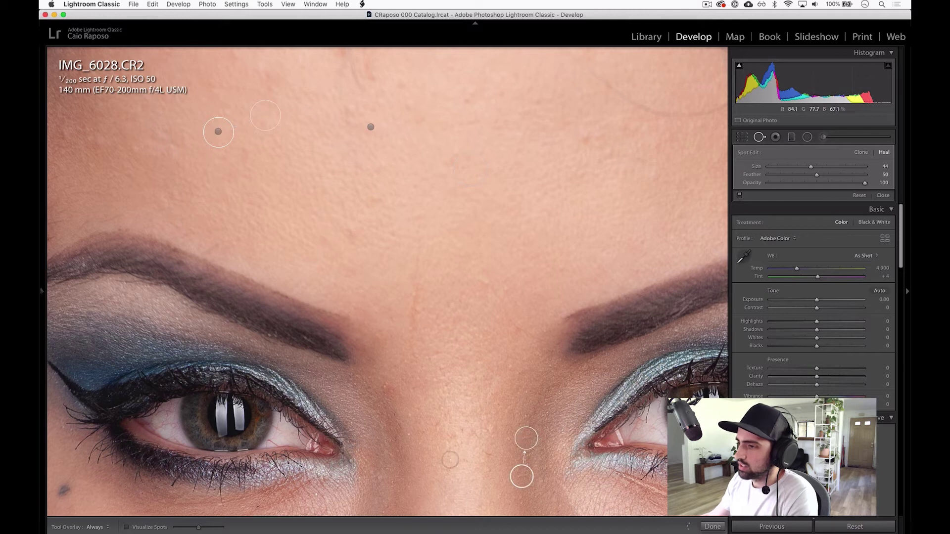
{"action": "left_click_drag", "start_coordinate": [522, 474], "coordinate": [501, 464]}
{"action": "key", "text": "Delete"}
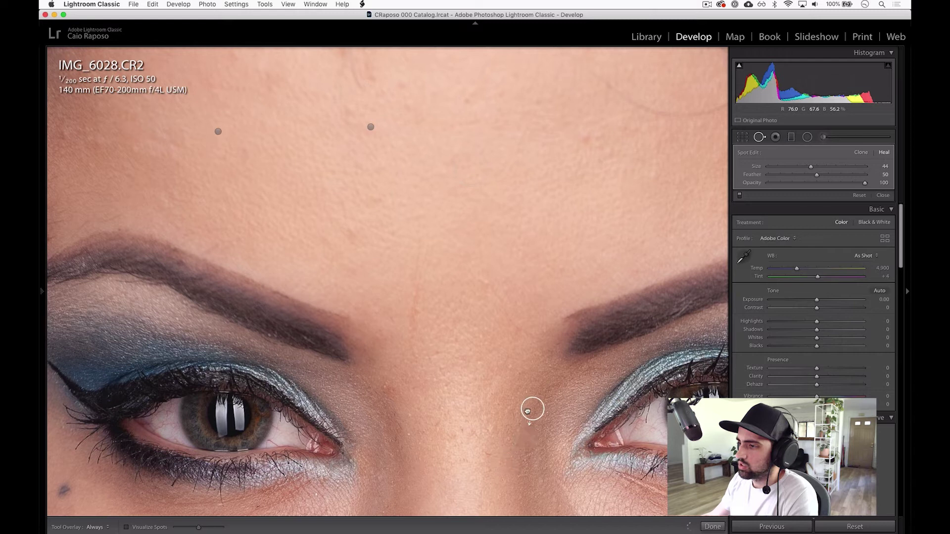
{"action": "left_click", "coordinate": [528, 415]}
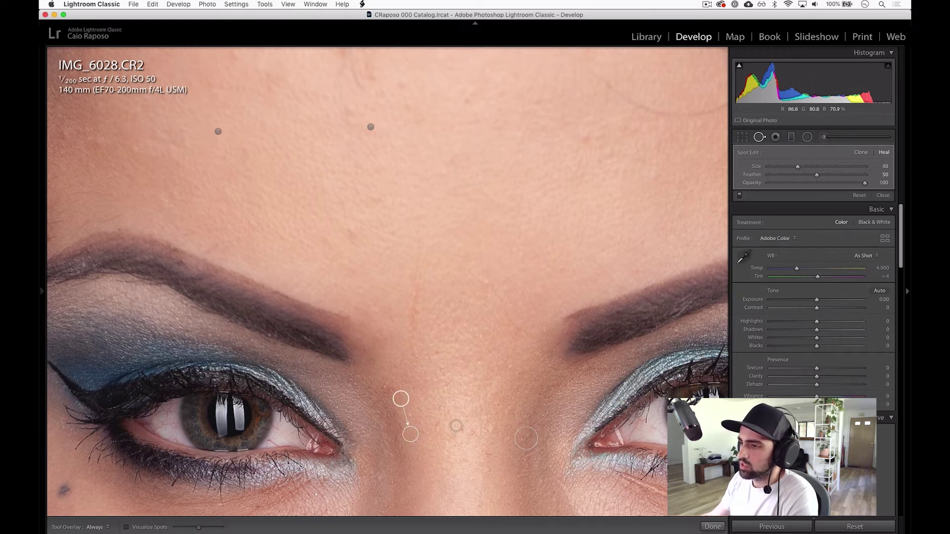
Heal four small blemishes on the cheek beside the nose ring at brush size 34, moving the first spot's source to cleaner skin.
{"action": "left_click_drag", "start_coordinate": [401, 396], "coordinate": [530, 243]}
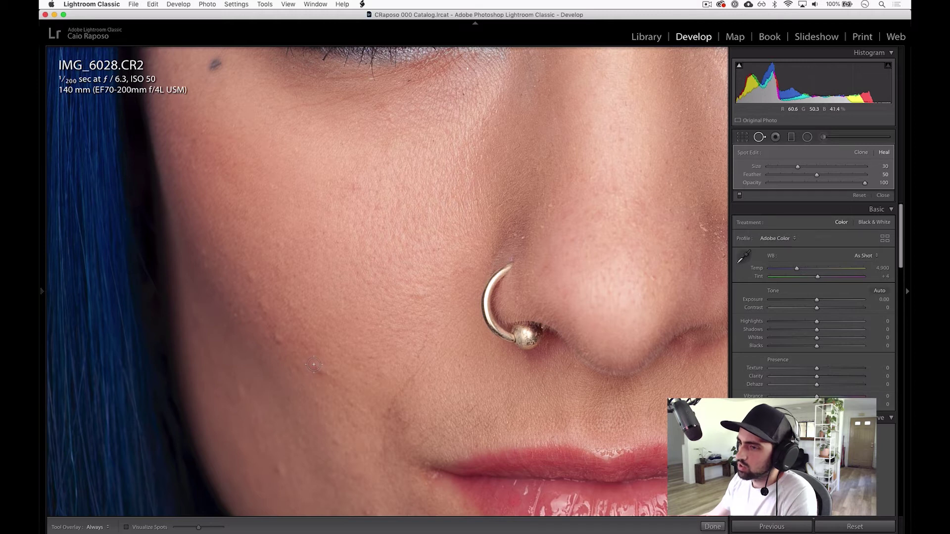
{"action": "left_click_drag", "start_coordinate": [313, 365], "coordinate": [323, 372]}
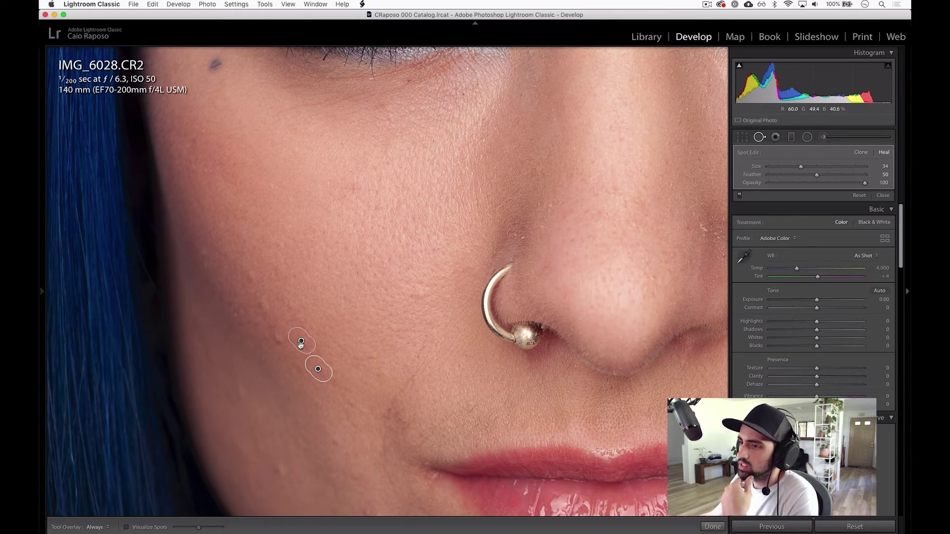
{"action": "mouse_move", "coordinate": [301, 343]}
{"action": "left_mouse_down"}
{"action": "mouse_move", "coordinate": [319, 333]}
{"action": "mouse_move", "coordinate": [330, 341]}
{"action": "left_mouse_up"}
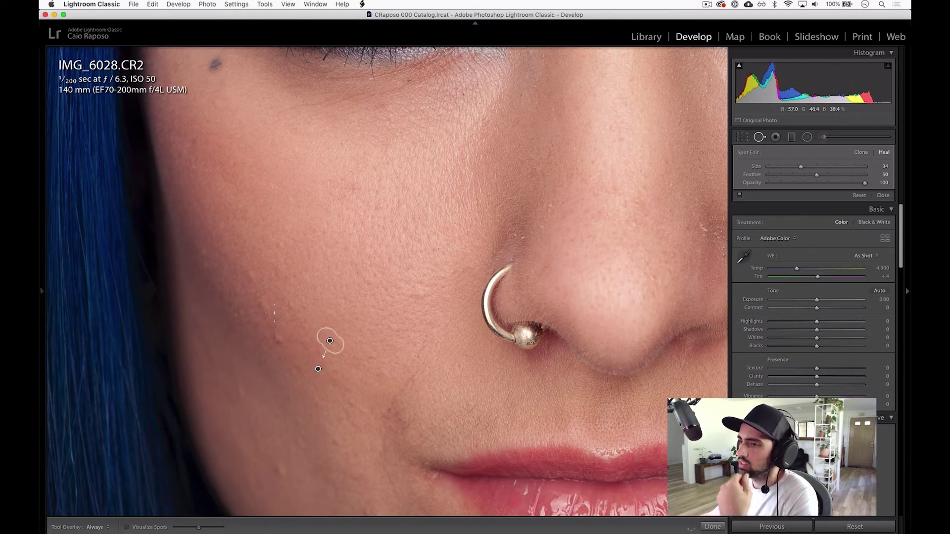
{"action": "left_click", "coordinate": [278, 337]}
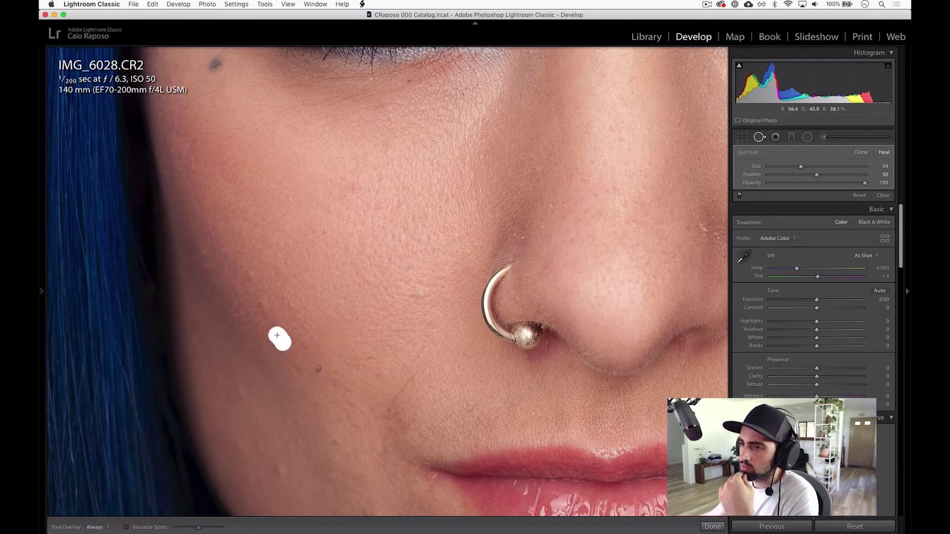
{"action": "left_click", "coordinate": [263, 305]}
{"action": "left_click", "coordinate": [250, 274]}
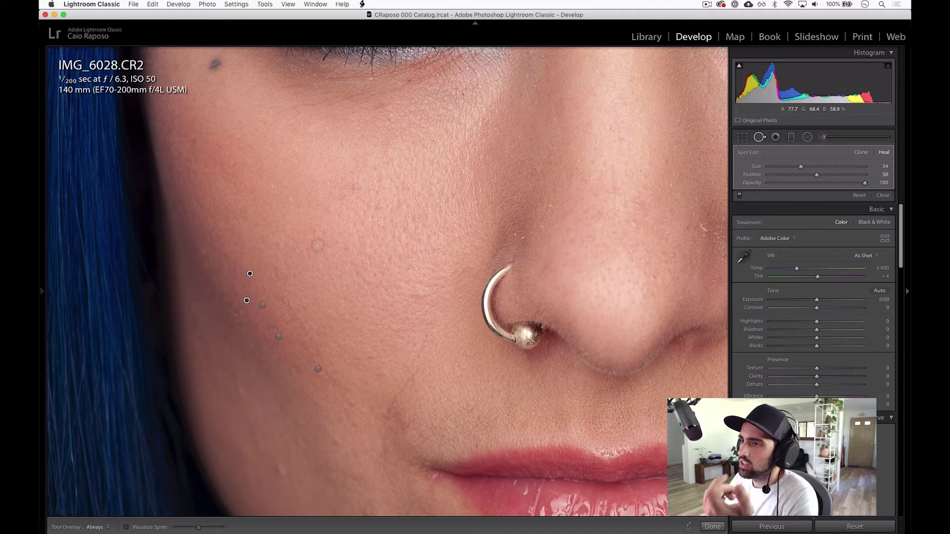
Heal the blemishes on the lower cheek and below the mouth corner on the same side at brush size 30.
{"action": "scroll", "coordinate": [332, 299], "scroll_direction": "down", "scroll_amount": 5}
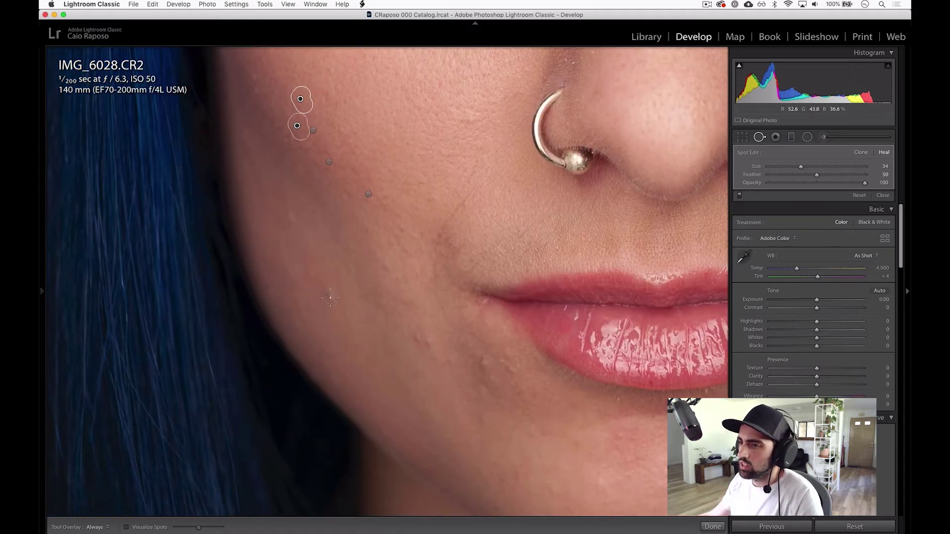
{"action": "left_click", "coordinate": [328, 297]}
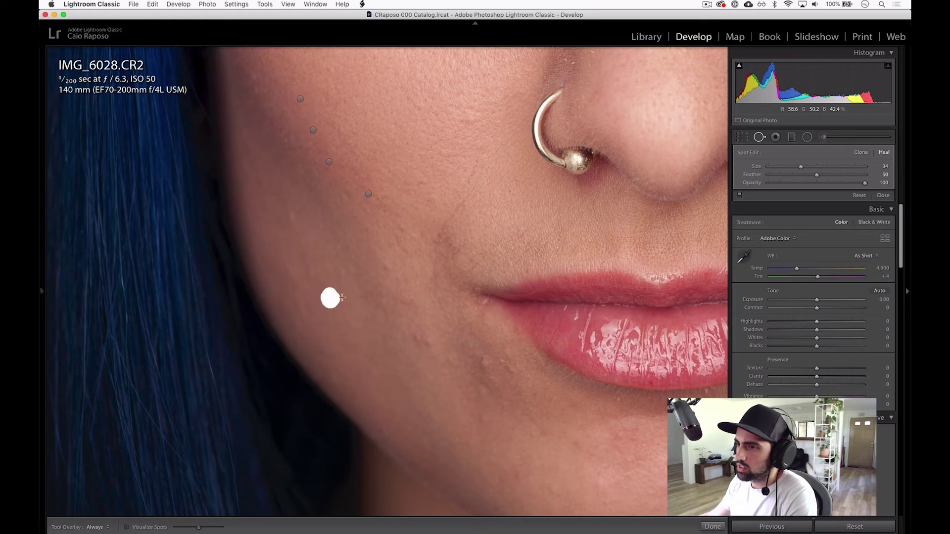
{"action": "left_click_drag", "start_coordinate": [390, 329], "coordinate": [346, 347]}
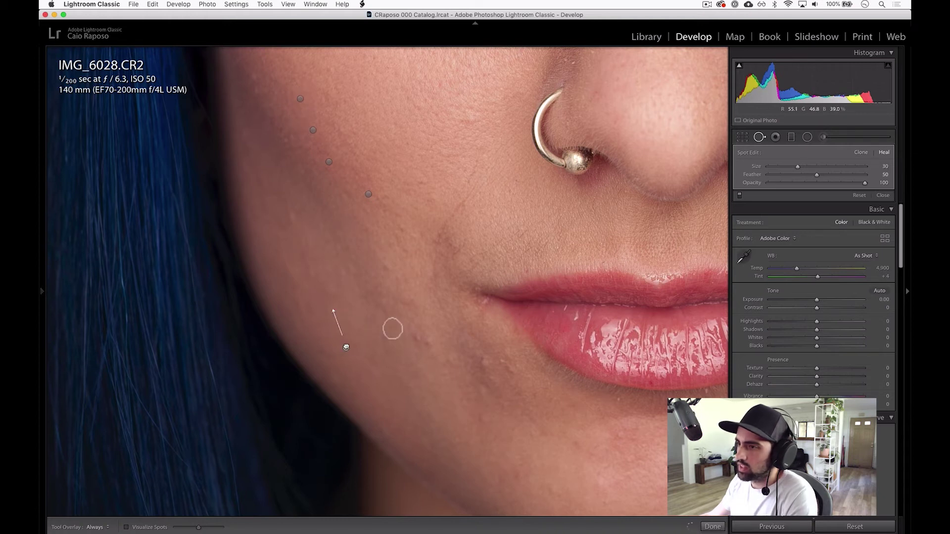
{"action": "left_click", "coordinate": [422, 341]}
{"action": "left_click", "coordinate": [483, 356]}
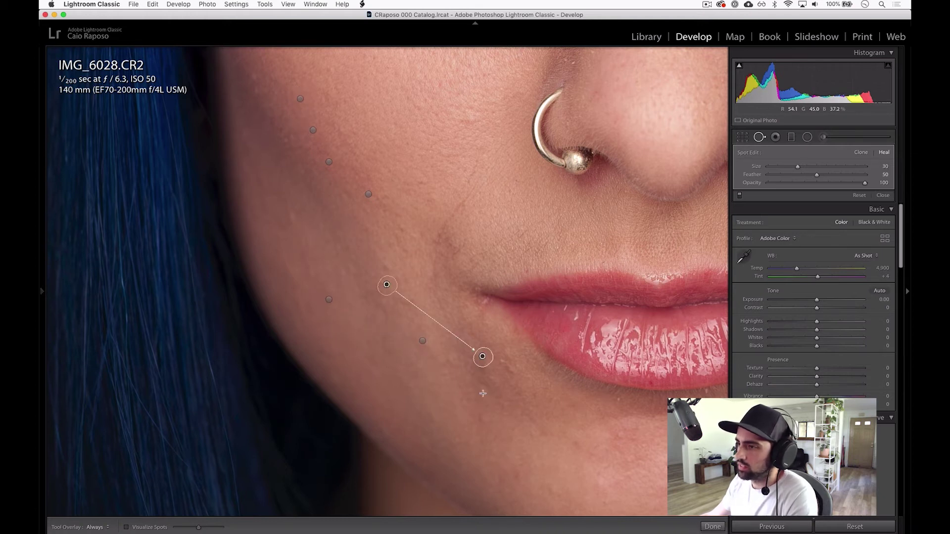
{"action": "left_click_drag", "start_coordinate": [480, 383], "coordinate": [481, 392]}
Heal the remaining blemishes below the lips and across the chin, taking the sources from clean skin nearby.
{"action": "scroll", "coordinate": [481, 393], "scroll_direction": "down", "scroll_amount": 5}
{"action": "mouse_move", "coordinate": [438, 307]}
{"action": "left_mouse_down"}
{"action": "mouse_move", "coordinate": [447, 227]}
{"action": "mouse_move", "coordinate": [456, 246]}
{"action": "left_mouse_up"}
{"action": "scroll", "coordinate": [448, 233], "scroll_direction": "up", "scroll_amount": 3}
{"action": "left_click_drag", "start_coordinate": [556, 349], "coordinate": [495, 305]}
{"action": "left_click", "coordinate": [539, 365]}
{"action": "left_click_drag", "start_coordinate": [497, 266], "coordinate": [502, 271]}
{"action": "left_click_drag", "start_coordinate": [616, 260], "coordinate": [628, 265]}
{"action": "left_click_drag", "start_coordinate": [597, 327], "coordinate": [605, 323]}
{"action": "left_click", "coordinate": [652, 305]}
{"action": "left_click", "coordinate": [641, 302]}
{"action": "left_click", "coordinate": [673, 298]}
{"action": "left_click", "coordinate": [501, 232]}
Heal the small blemishes on the opposite cheek.
{"action": "scroll", "coordinate": [501, 232], "scroll_direction": "right", "scroll_amount": 5}
{"action": "scroll", "coordinate": [501, 232], "scroll_direction": "up", "scroll_amount": 2}
{"action": "left_click", "coordinate": [507, 291]}
{"action": "left_click", "coordinate": [519, 294]}
{"action": "mouse_move", "coordinate": [536, 281]}
{"action": "left_mouse_down"}
{"action": "mouse_move", "coordinate": [542, 243]}
{"action": "mouse_move", "coordinate": [555, 242]}
{"action": "left_mouse_up"}
{"action": "scroll", "coordinate": [539, 248], "scroll_direction": "up", "scroll_amount": 4}
{"action": "scroll", "coordinate": [540, 247], "scroll_direction": "right", "scroll_amount": 3}
{"action": "left_click", "coordinate": [527, 279]}
{"action": "left_click", "coordinate": [430, 238]}
{"action": "left_click", "coordinate": [447, 238]}
{"action": "mouse_move", "coordinate": [331, 239]}
{"action": "left_mouse_down"}
{"action": "mouse_move", "coordinate": [607, 250]}
{"action": "mouse_move", "coordinate": [646, 225]}
{"action": "left_mouse_up"}
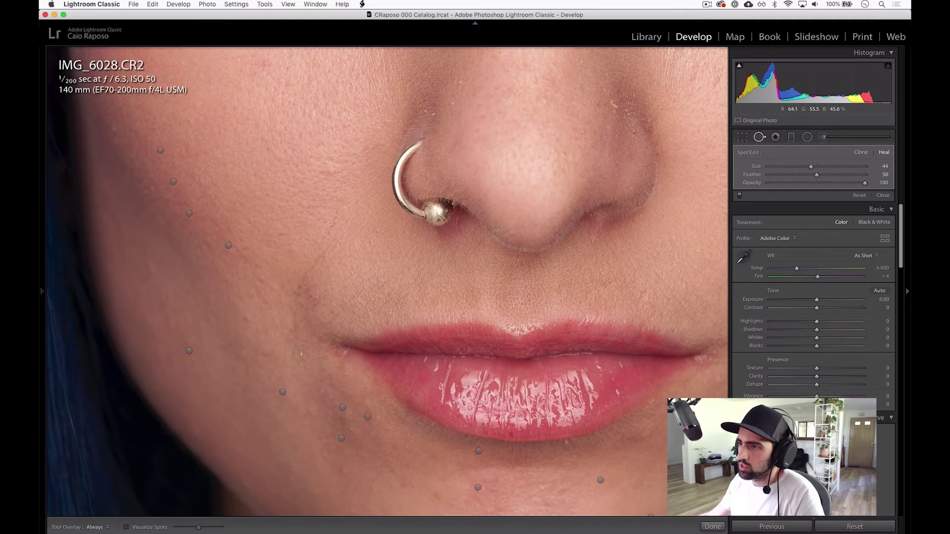
Try to heal the whole smile line beside the mouth with one long stroke at brush size 20, and undo it.
{"action": "scroll", "coordinate": [318, 268], "scroll_direction": "left", "scroll_amount": 4}
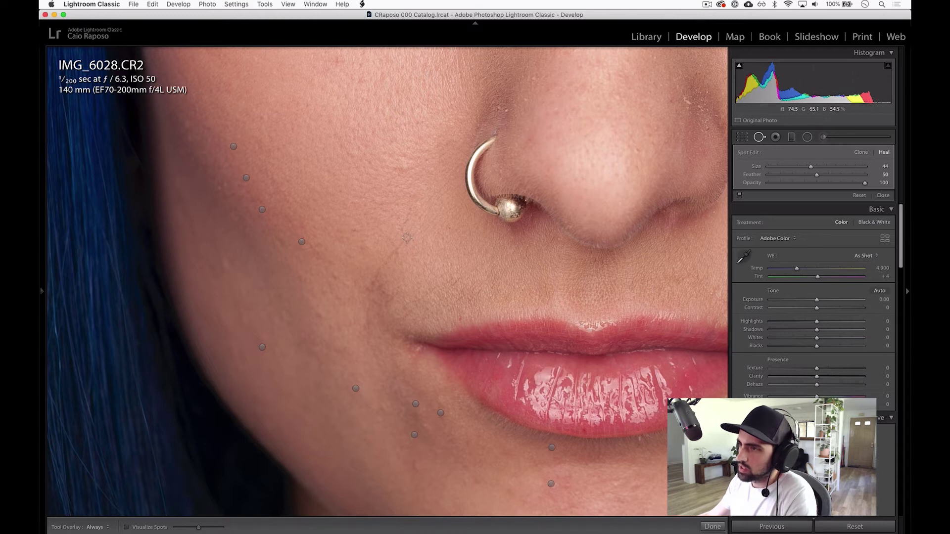
{"action": "mouse_move", "coordinate": [404, 240]}
{"action": "left_mouse_down"}
{"action": "mouse_move", "coordinate": [367, 301]}
{"action": "mouse_move", "coordinate": [367, 340]}
{"action": "mouse_move", "coordinate": [386, 380]}
{"action": "left_mouse_up"}
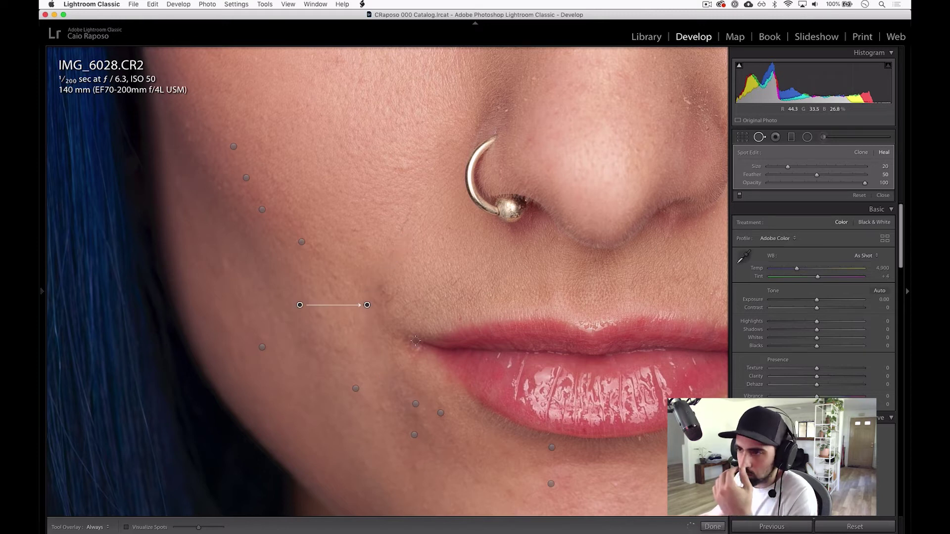
{"action": "mouse_move", "coordinate": [299, 304]}
{"action": "left_mouse_down"}
{"action": "mouse_move", "coordinate": [316, 294]}
{"action": "mouse_move", "coordinate": [311, 301]}
{"action": "left_mouse_up"}
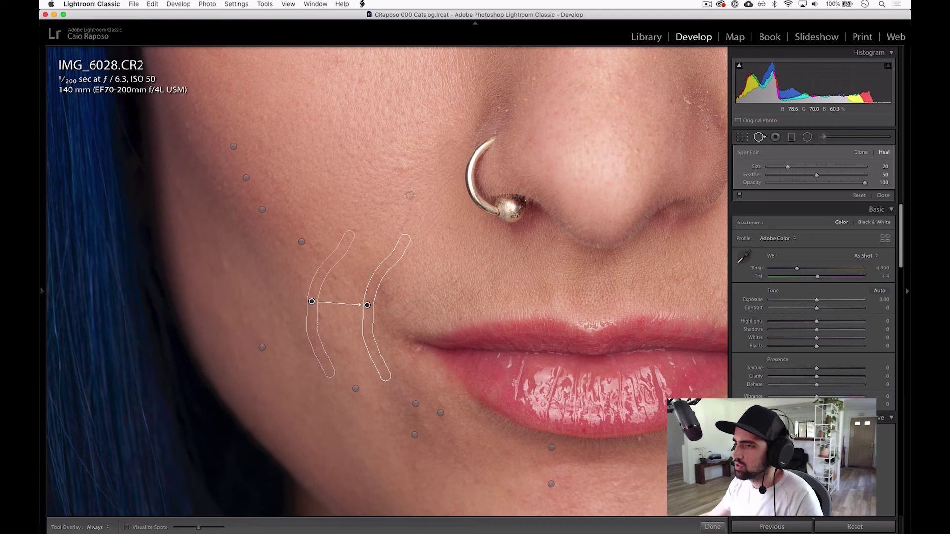
{"action": "key", "text": "super+z"}
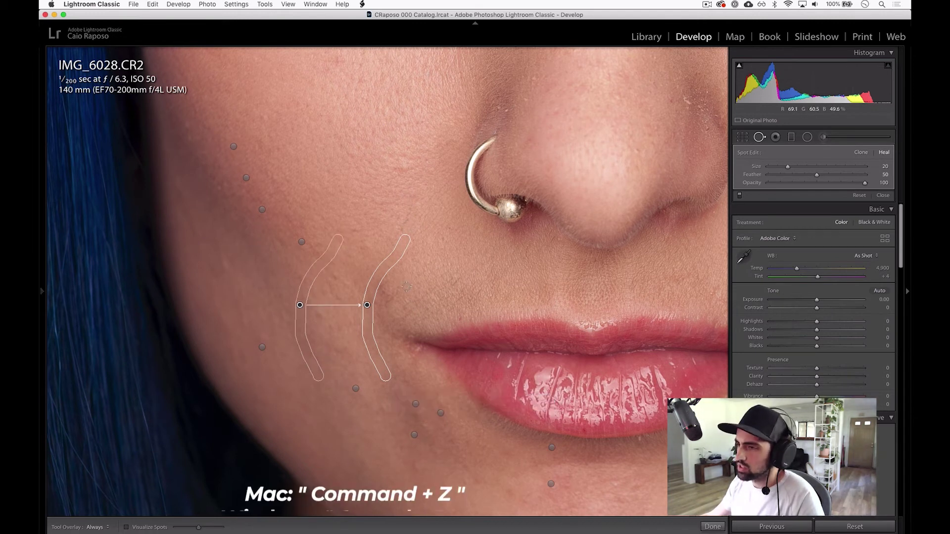
{"action": "key", "text": "super+z"}
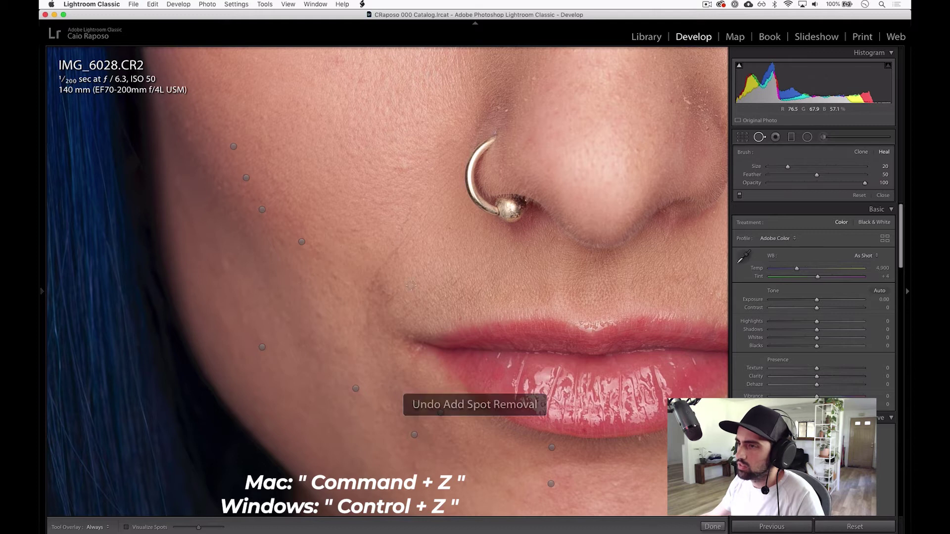
Heal the upper part of the smile line with a short stroke at size 20, source just beside it, and set opacity to 65.
{"action": "mouse_move", "coordinate": [406, 240]}
{"action": "left_mouse_down"}
{"action": "mouse_move", "coordinate": [373, 295]}
{"action": "mouse_move", "coordinate": [382, 268]}
{"action": "left_mouse_up"}
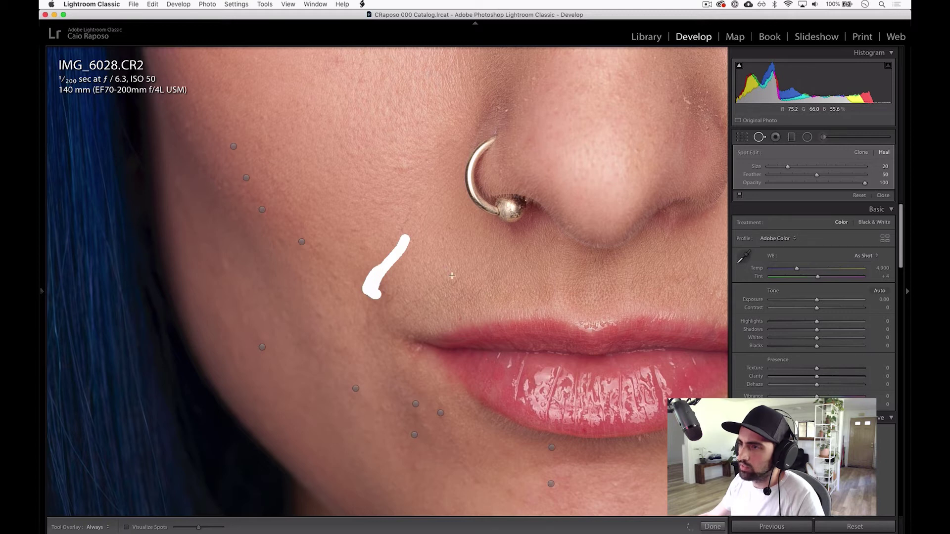
{"action": "left_click_drag", "start_coordinate": [385, 309], "coordinate": [393, 291]}
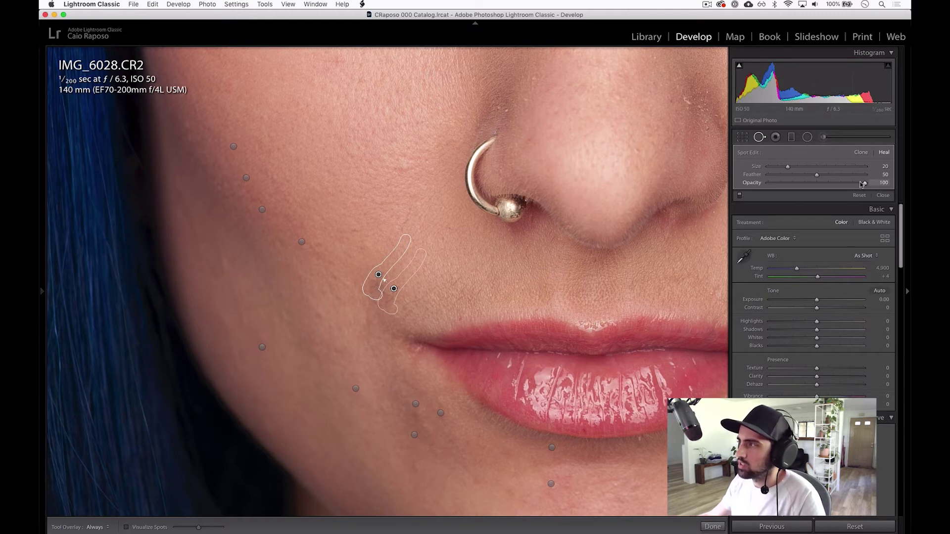
{"action": "left_click_drag", "start_coordinate": [865, 184], "coordinate": [833, 190]}
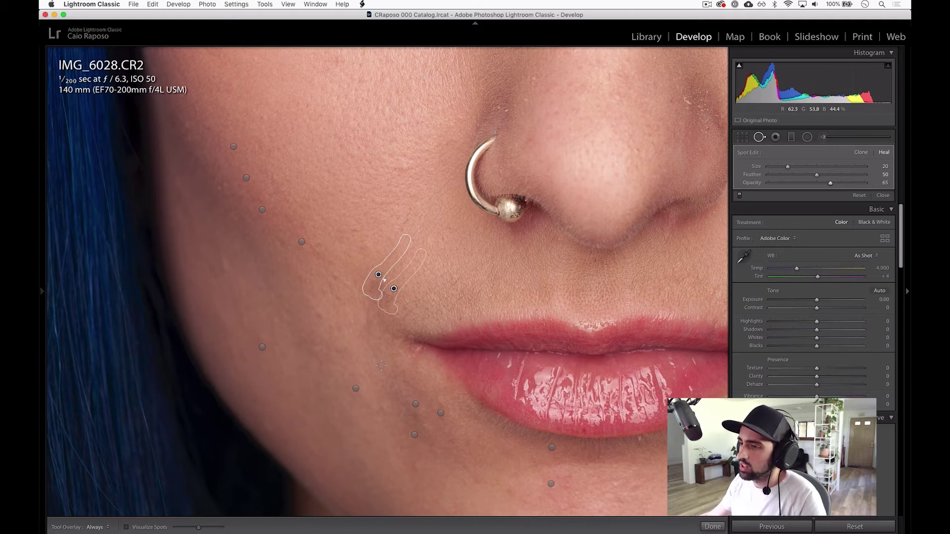
Heal the lower part of the smile line with a short stroke at size 20 and opacity 65, sourcing from the adjacent cheek skin.
{"action": "left_click_drag", "start_coordinate": [377, 362], "coordinate": [367, 308]}
{"action": "mouse_move", "coordinate": [384, 414]}
{"action": "left_mouse_down"}
{"action": "mouse_move", "coordinate": [350, 325]}
{"action": "mouse_move", "coordinate": [355, 341]}
{"action": "left_mouse_up"}
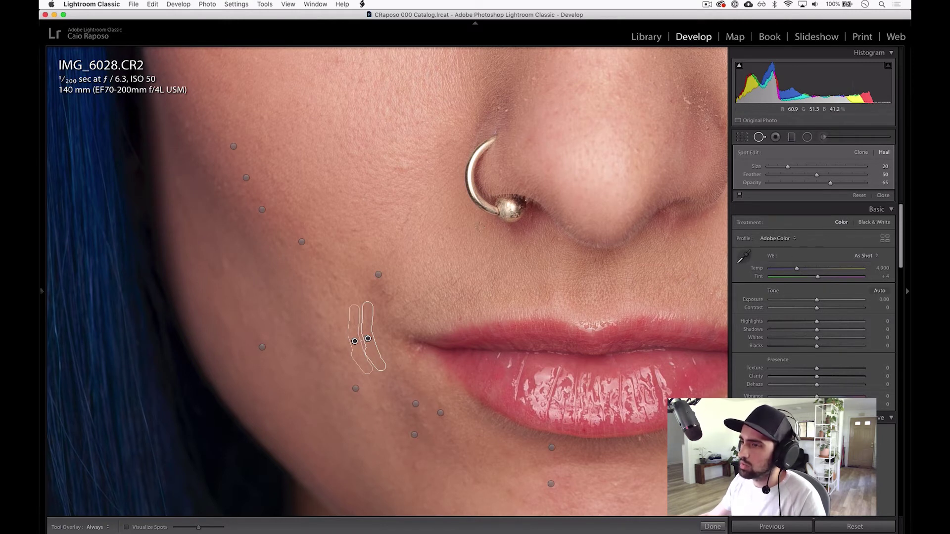
{"action": "left_click_drag", "start_coordinate": [434, 123], "coordinate": [350, 212]}
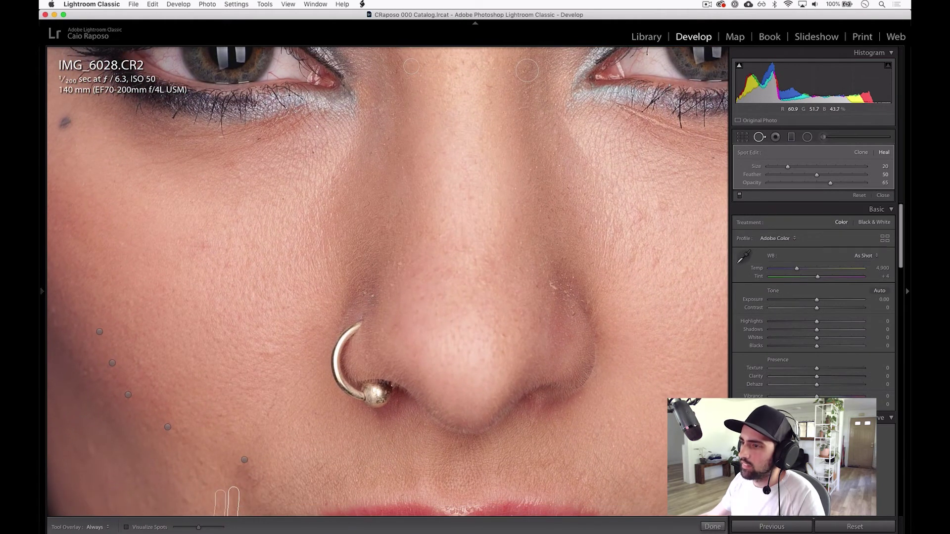
Heal the small spots and flaky skin around both nostrils at size 20 and opacity 65, sourcing the ring side from nearby cheek skin.
{"action": "left_click", "coordinate": [371, 298]}
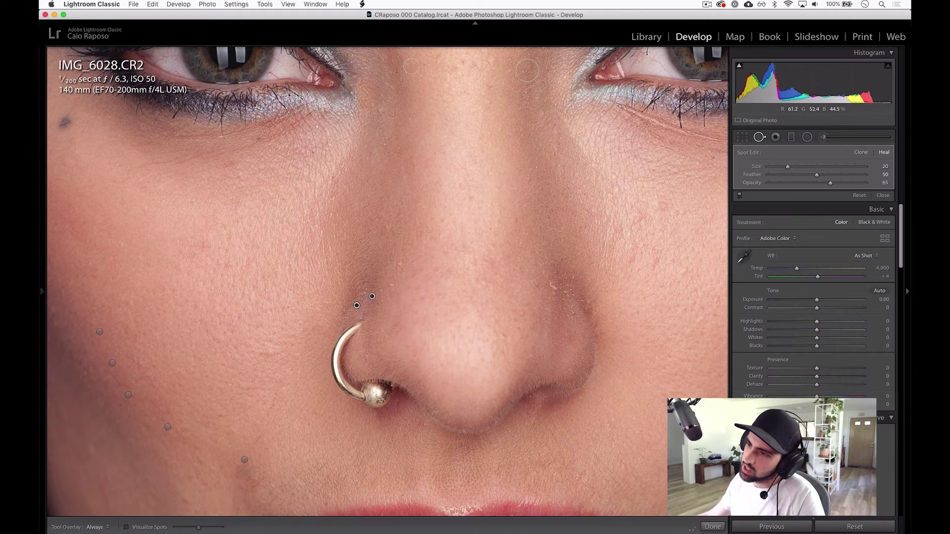
{"action": "left_click_drag", "start_coordinate": [356, 305], "coordinate": [349, 244]}
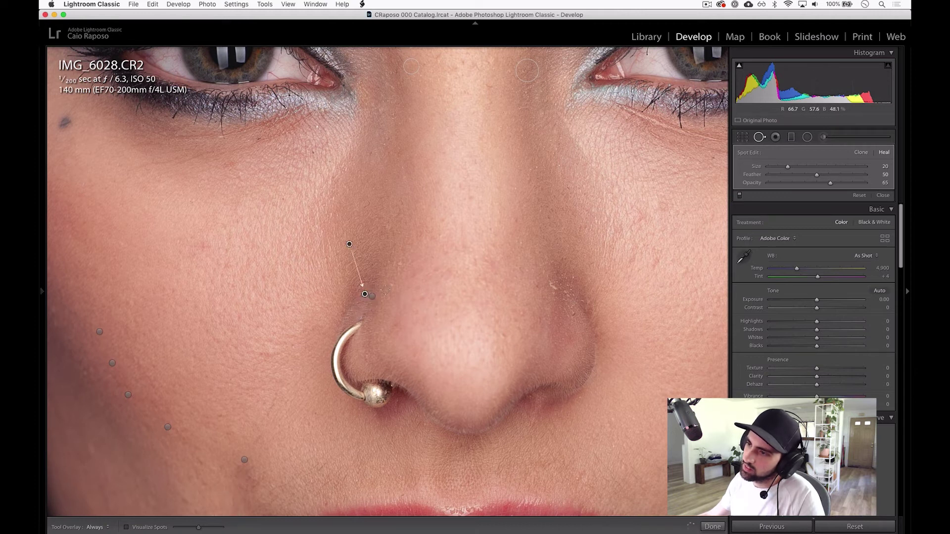
{"action": "left_click", "coordinate": [392, 286]}
{"action": "left_click", "coordinate": [397, 265]}
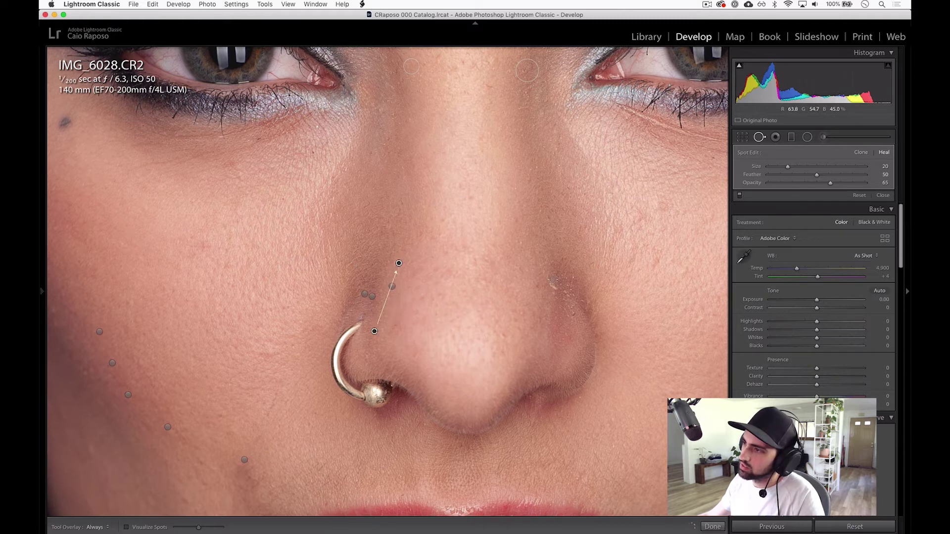
{"action": "left_click", "coordinate": [554, 286]}
{"action": "left_click", "coordinate": [572, 314]}
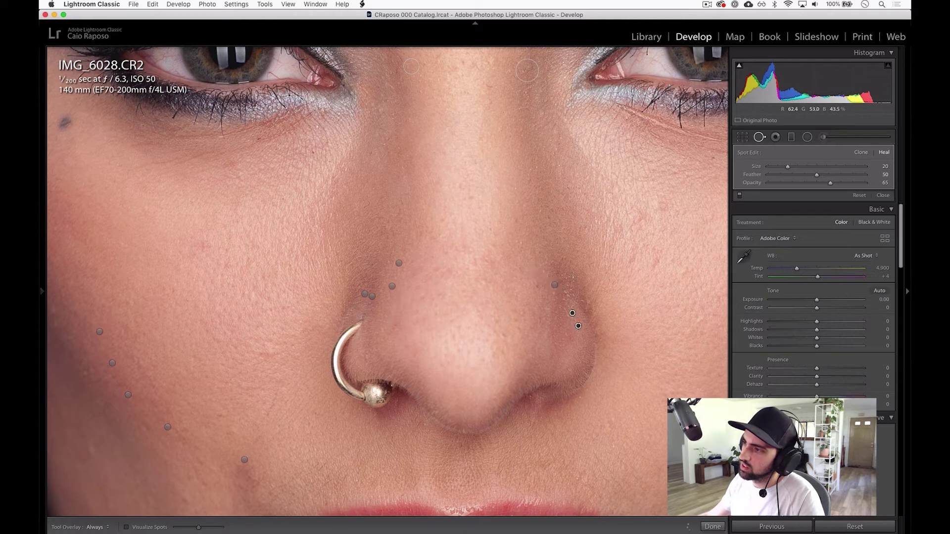
Heal the creases under the eye on the nose-ring side with strokes at size 20, and set the inner-corner stroke's opacity to 73.
{"action": "left_click_drag", "start_coordinate": [330, 140], "coordinate": [517, 266]}
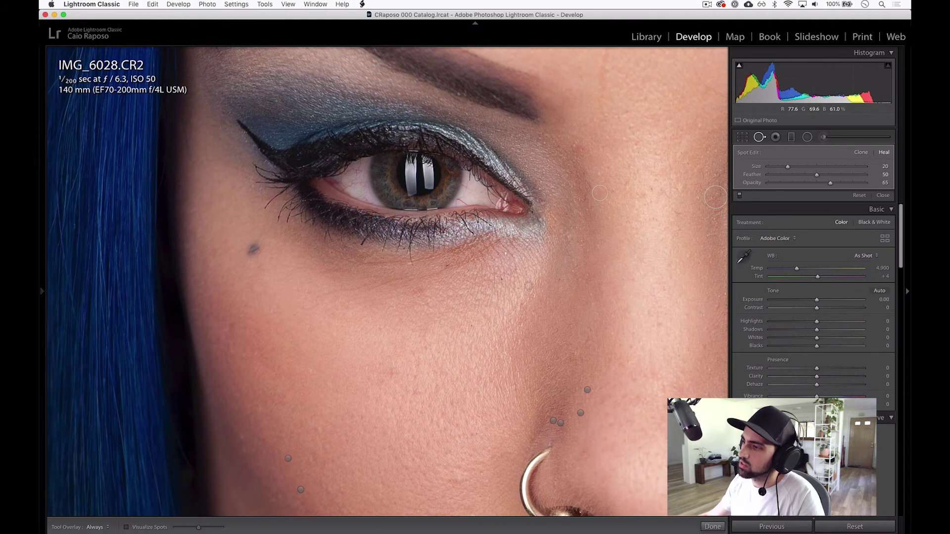
{"action": "scroll", "coordinate": [639, 330], "scroll_direction": "down", "scroll_amount": 10}
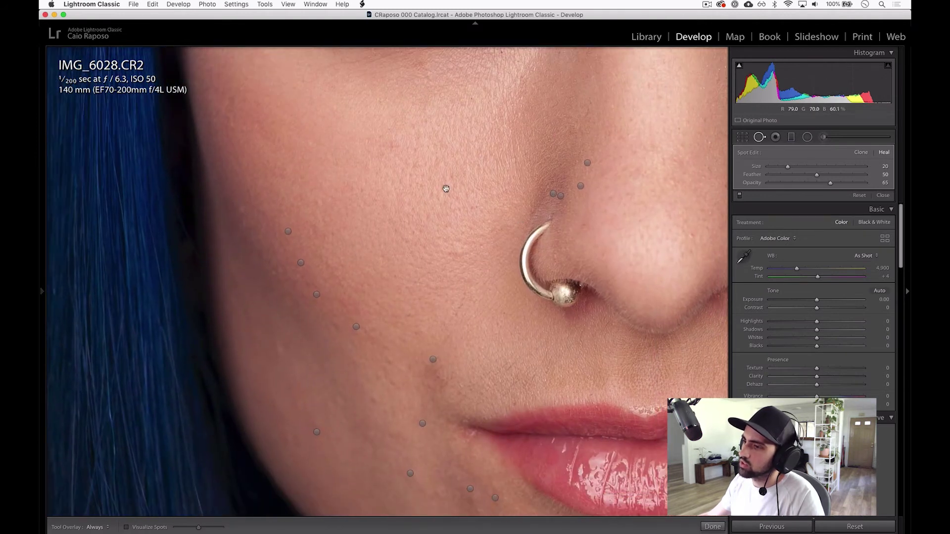
{"action": "scroll", "coordinate": [463, 345], "scroll_direction": "up", "scroll_amount": 10}
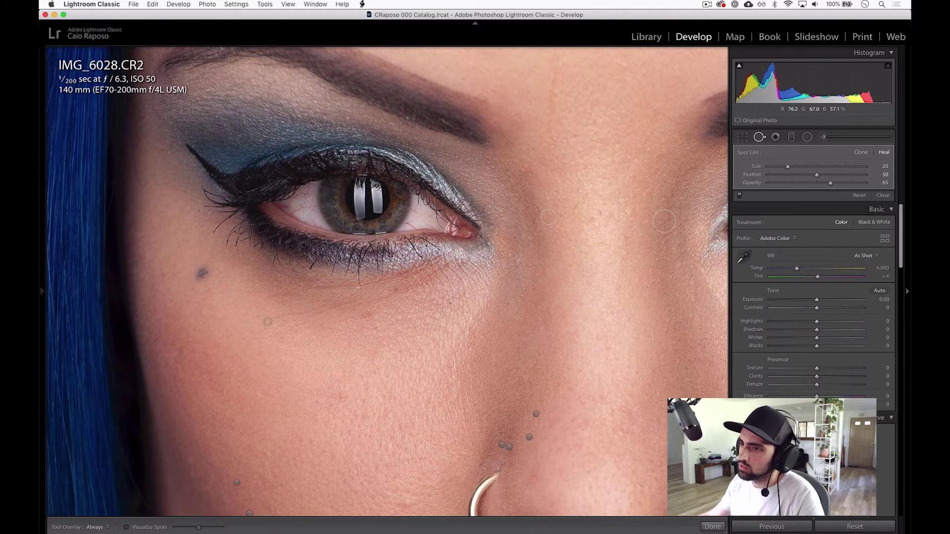
{"action": "left_click_drag", "start_coordinate": [267, 321], "coordinate": [283, 316]}
{"action": "left_click_drag", "start_coordinate": [305, 313], "coordinate": [350, 304]}
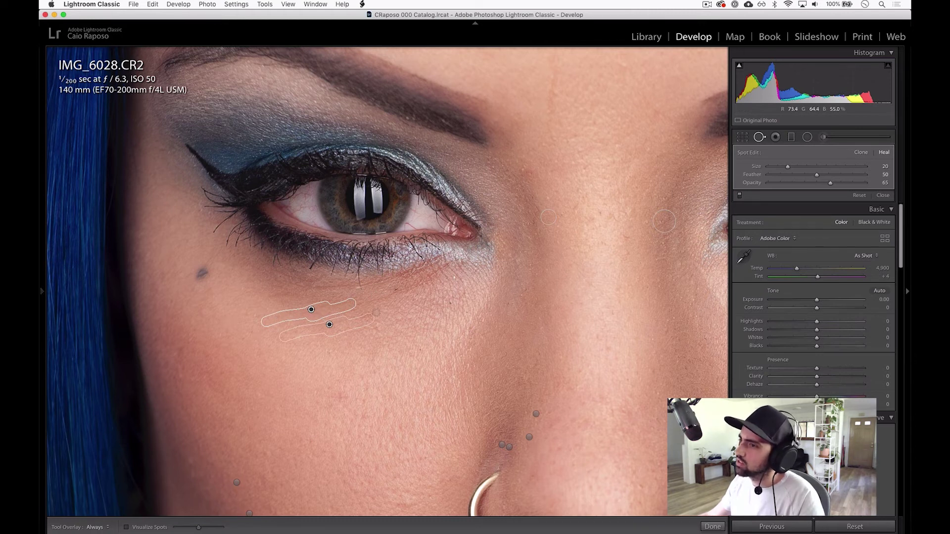
{"action": "left_click_drag", "start_coordinate": [363, 303], "coordinate": [449, 265]}
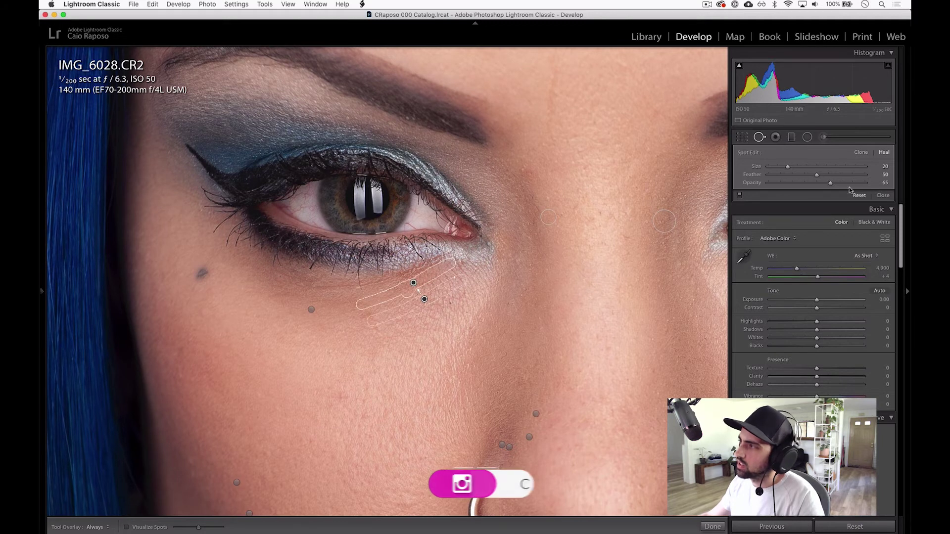
{"action": "left_click_drag", "start_coordinate": [830, 183], "coordinate": [838, 187]}
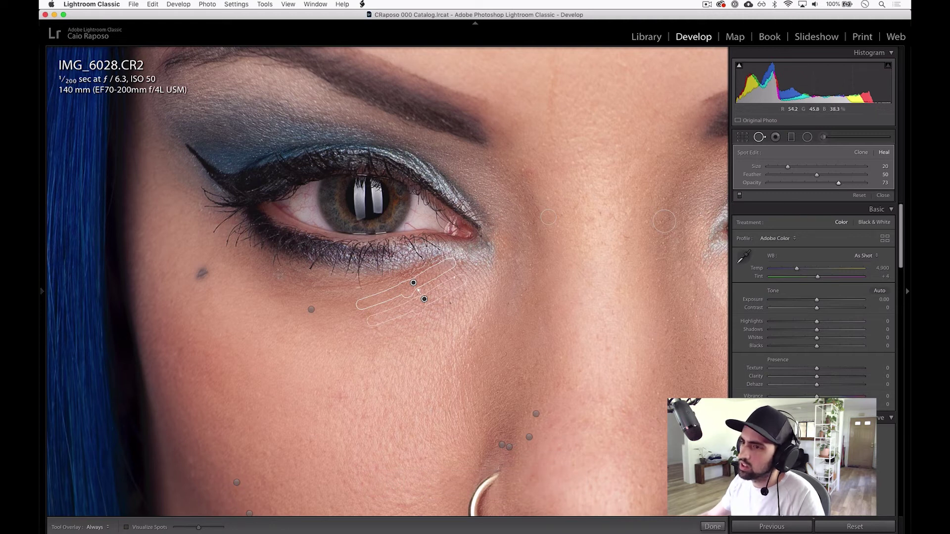
Heal the crease below the outer lower lashes with source just beneath and opacity 43, then sweep one long stroke along the whole under-eye fold.
{"action": "left_click_drag", "start_coordinate": [292, 277], "coordinate": [337, 283]}
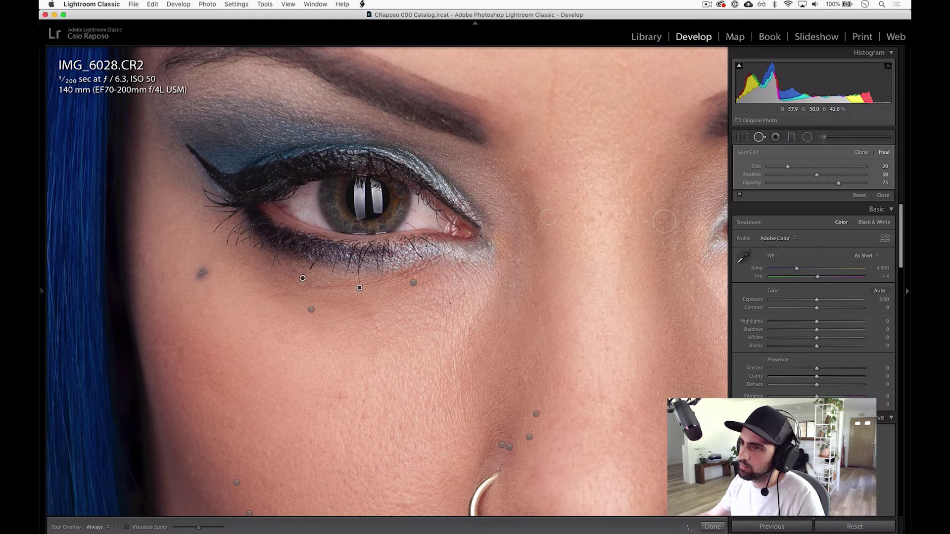
{"action": "left_click_drag", "start_coordinate": [367, 286], "coordinate": [300, 295]}
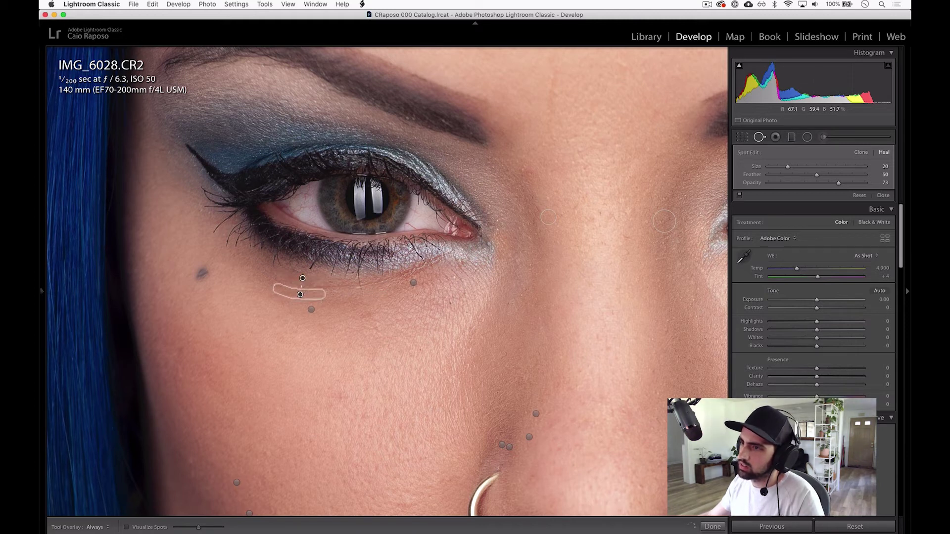
{"action": "left_click_drag", "start_coordinate": [839, 183], "coordinate": [822, 186]}
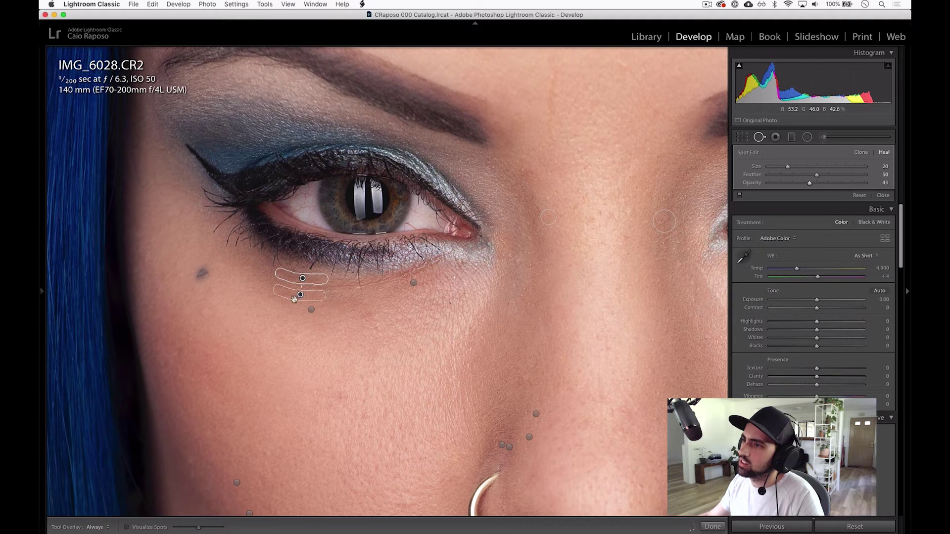
{"action": "left_click_drag", "start_coordinate": [435, 261], "coordinate": [359, 303]}
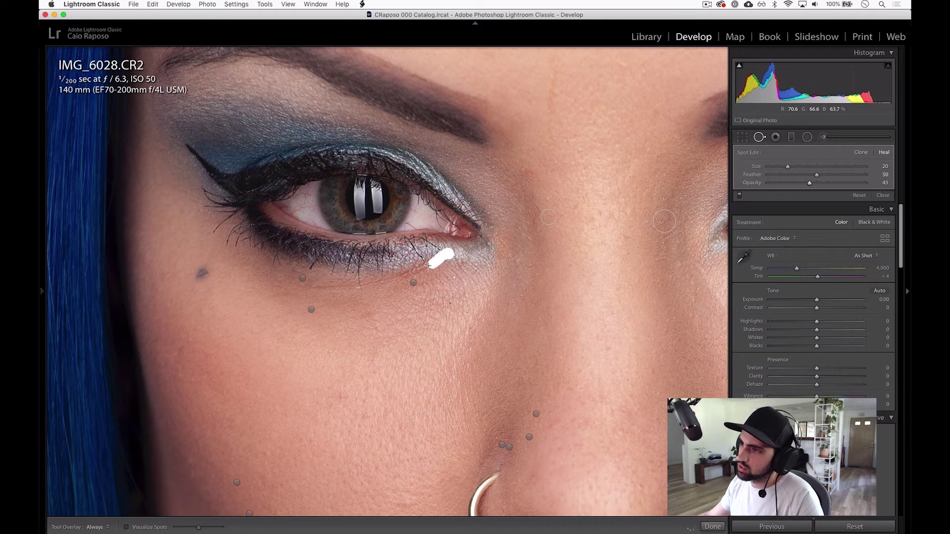
{"action": "left_click_drag", "start_coordinate": [433, 264], "coordinate": [316, 292]}
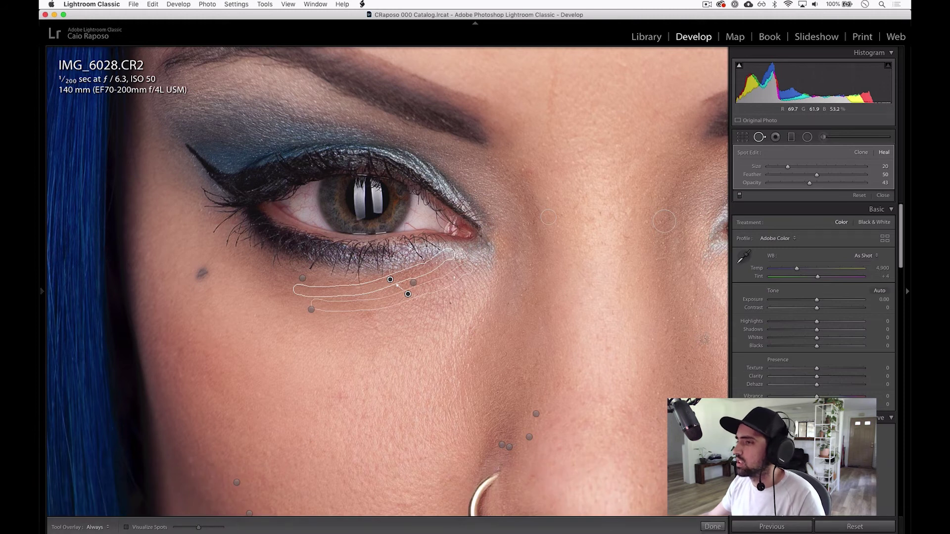
Heal the fine lines under the other eye with three strokes at size 20 and opacity 43.
{"action": "left_click_drag", "start_coordinate": [611, 172], "coordinate": [267, 148]}
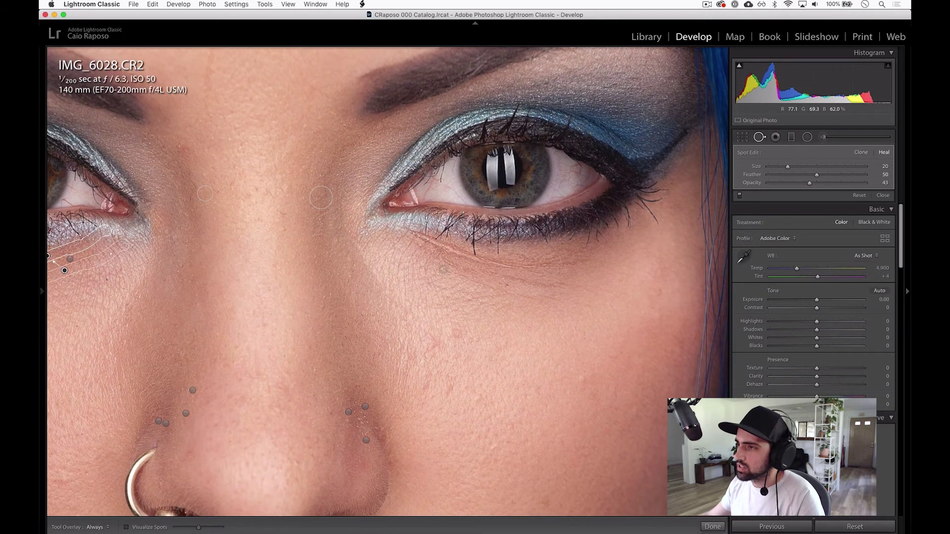
{"action": "left_click_drag", "start_coordinate": [440, 270], "coordinate": [518, 293]}
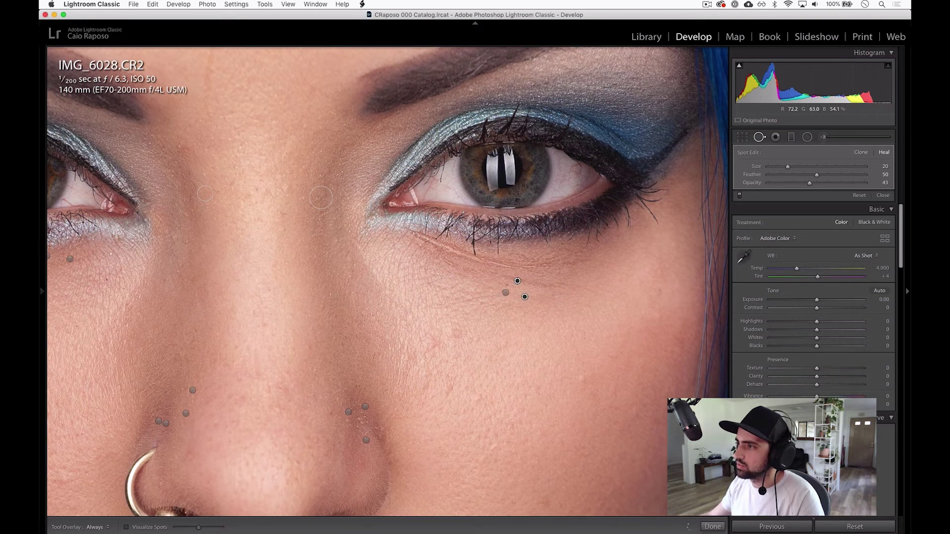
{"action": "mouse_move", "coordinate": [420, 241]}
{"action": "left_mouse_down"}
{"action": "mouse_move", "coordinate": [510, 266]}
{"action": "mouse_move", "coordinate": [585, 258]}
{"action": "left_mouse_up"}
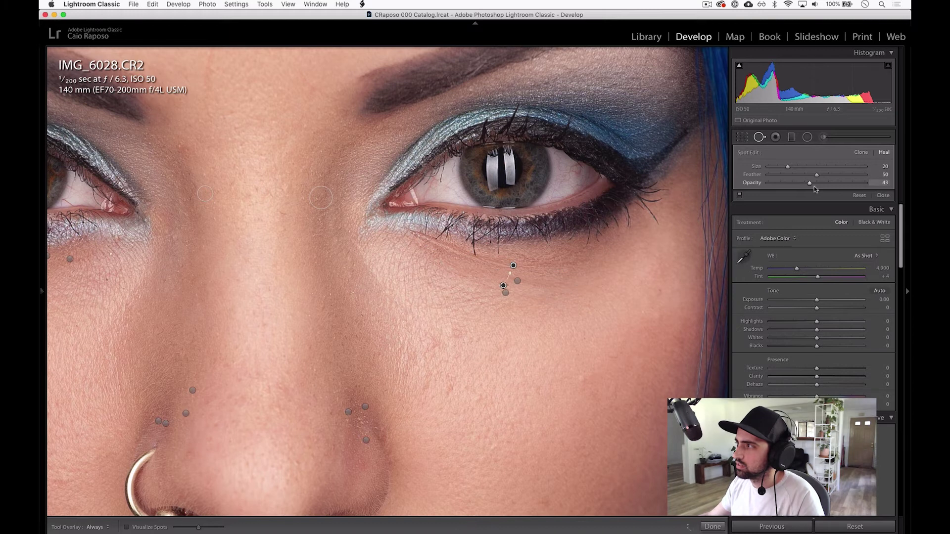
Set the opacity to 100 and heal the remaining blemishes from that side's cheek down to the jaw at size 20.
{"action": "scroll", "coordinate": [546, 291], "scroll_direction": "down", "scroll_amount": 5}
{"action": "left_click", "coordinate": [545, 292]}
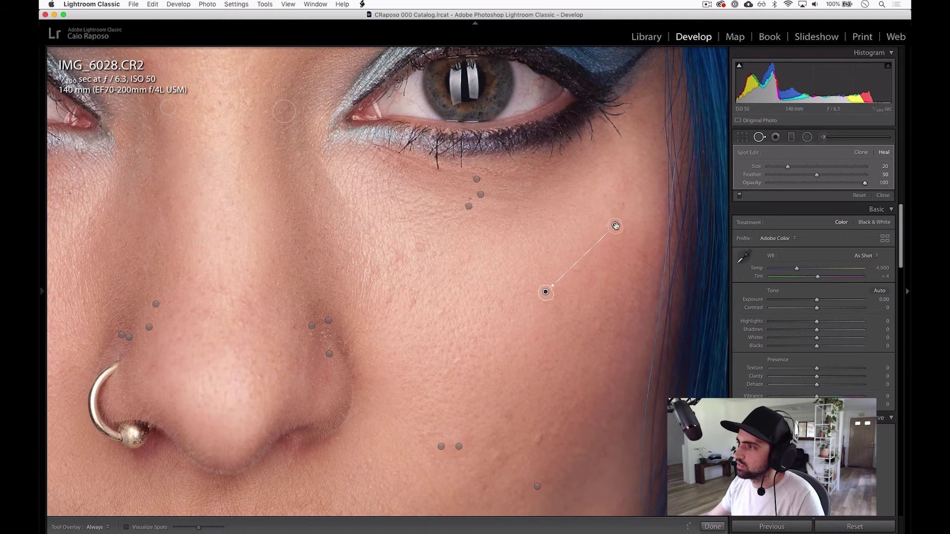
{"action": "scroll", "coordinate": [569, 257], "scroll_direction": "down", "scroll_amount": 5}
{"action": "left_click", "coordinate": [531, 297]}
{"action": "left_click_drag", "start_coordinate": [500, 271], "coordinate": [493, 321]}
{"action": "left_click", "coordinate": [493, 318]}
{"action": "scroll", "coordinate": [494, 317], "scroll_direction": "down", "scroll_amount": 5}
{"action": "left_click", "coordinate": [562, 311]}
{"action": "left_click_drag", "start_coordinate": [617, 278], "coordinate": [609, 295]}
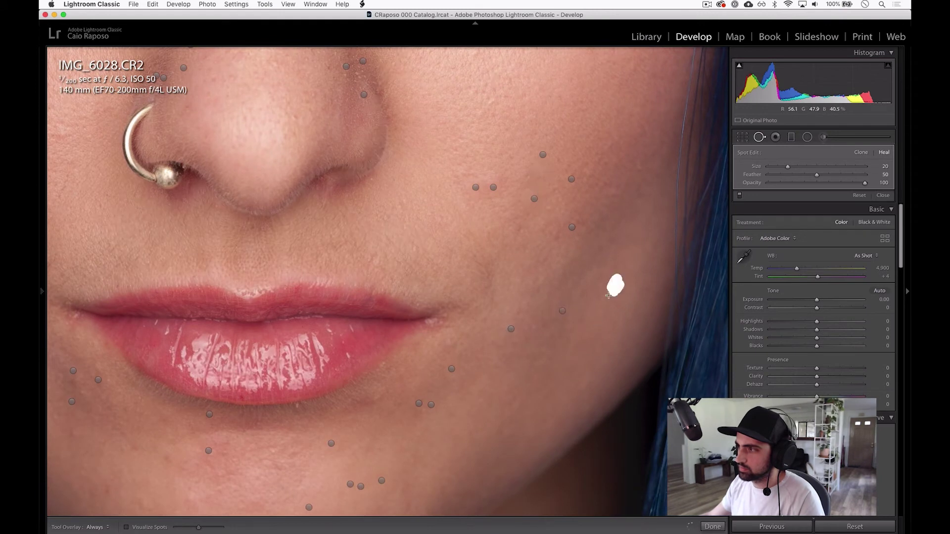
Heal the blemishes below the middle of the lower lip and near the chin's tip at size 20 and opacity 100.
{"action": "scroll", "coordinate": [411, 261], "scroll_direction": "up", "scroll_amount": 5}
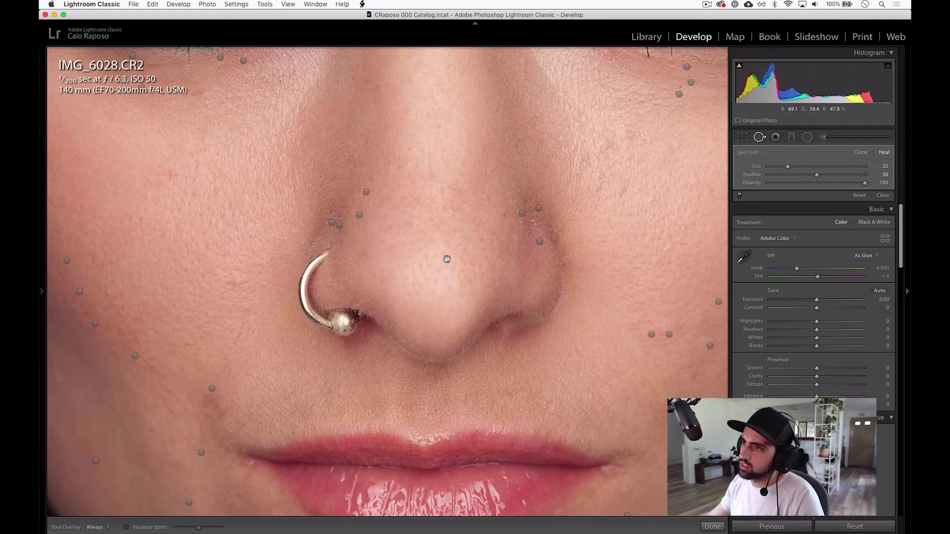
{"action": "scroll", "coordinate": [447, 259], "scroll_direction": "down", "scroll_amount": 5}
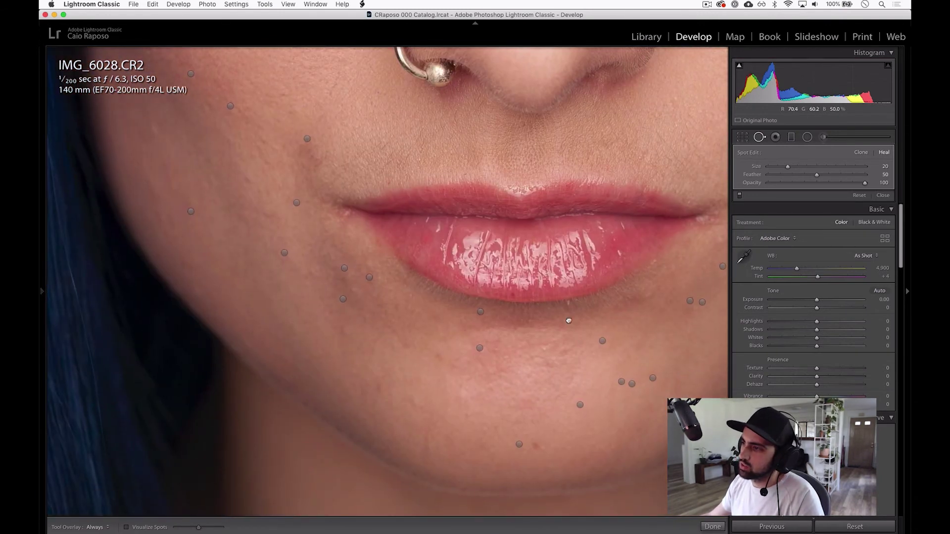
{"action": "scroll", "coordinate": [569, 321], "scroll_direction": "down", "scroll_amount": 3}
{"action": "left_click", "coordinate": [532, 279]}
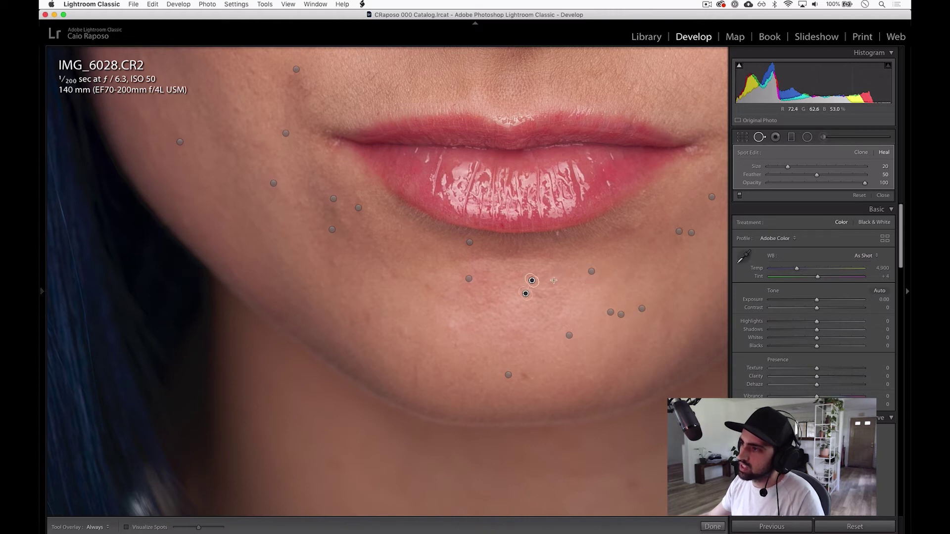
{"action": "left_click_drag", "start_coordinate": [550, 286], "coordinate": [552, 282]}
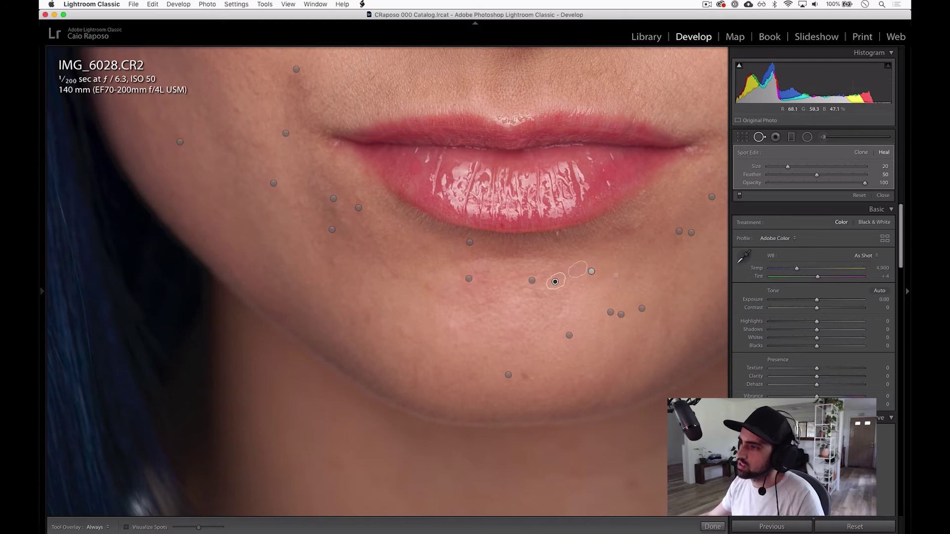
{"action": "left_click_drag", "start_coordinate": [526, 380], "coordinate": [531, 374]}
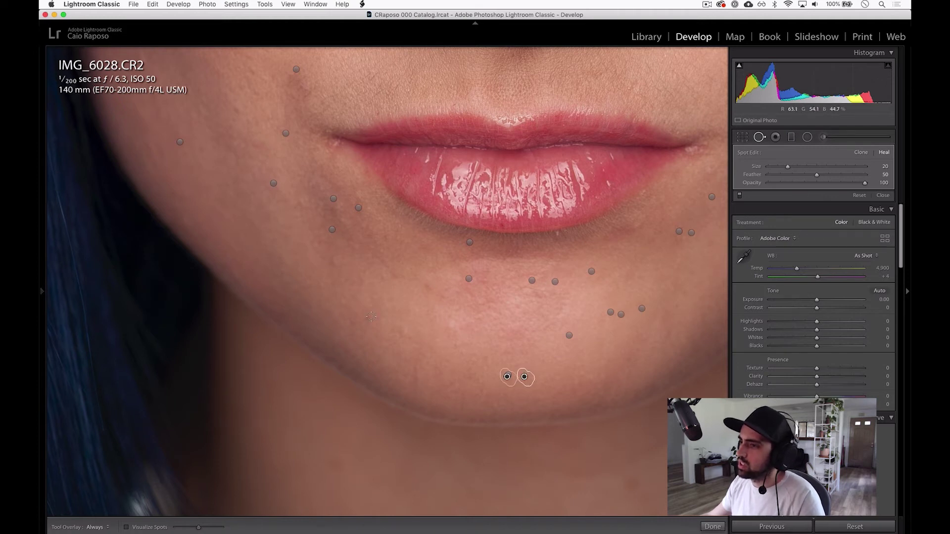
Heal the marks along the nose-ring side of the chin and beneath that corner of the lower lip at opacity 100.
{"action": "left_click_drag", "start_coordinate": [366, 325], "coordinate": [369, 315]}
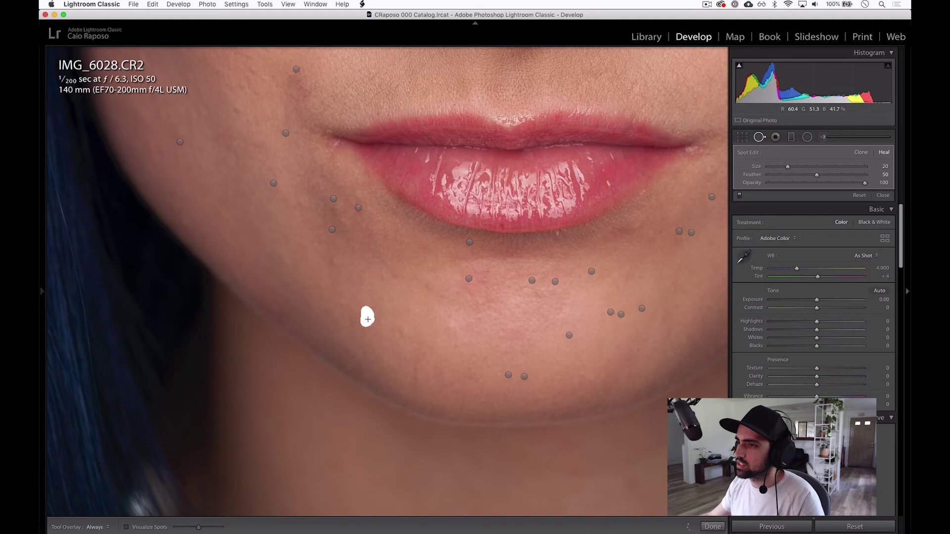
{"action": "left_click", "coordinate": [387, 236]}
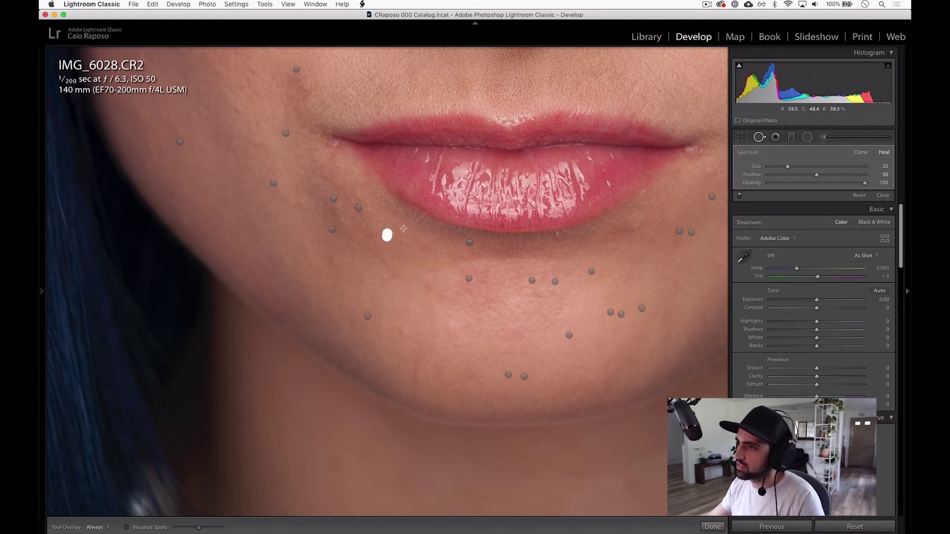
{"action": "left_click", "coordinate": [399, 226]}
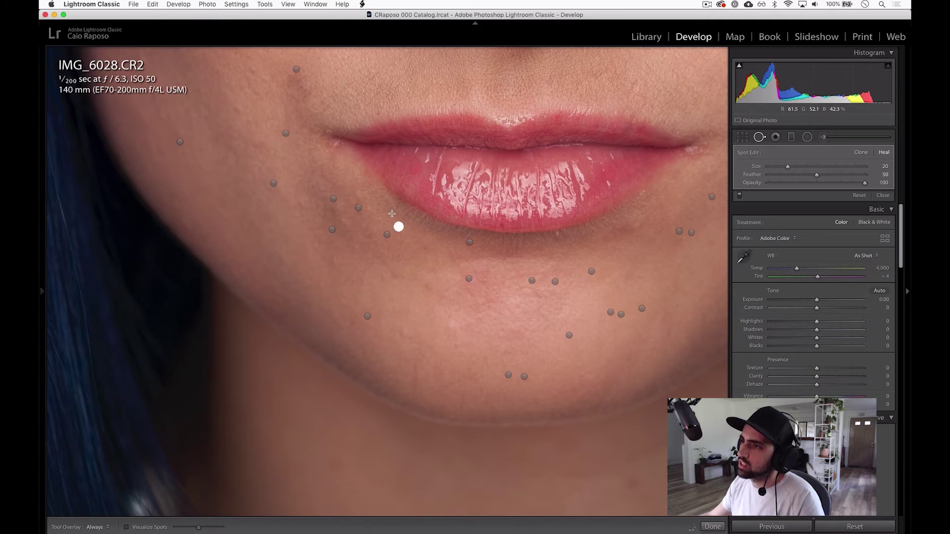
{"action": "left_click", "coordinate": [392, 214]}
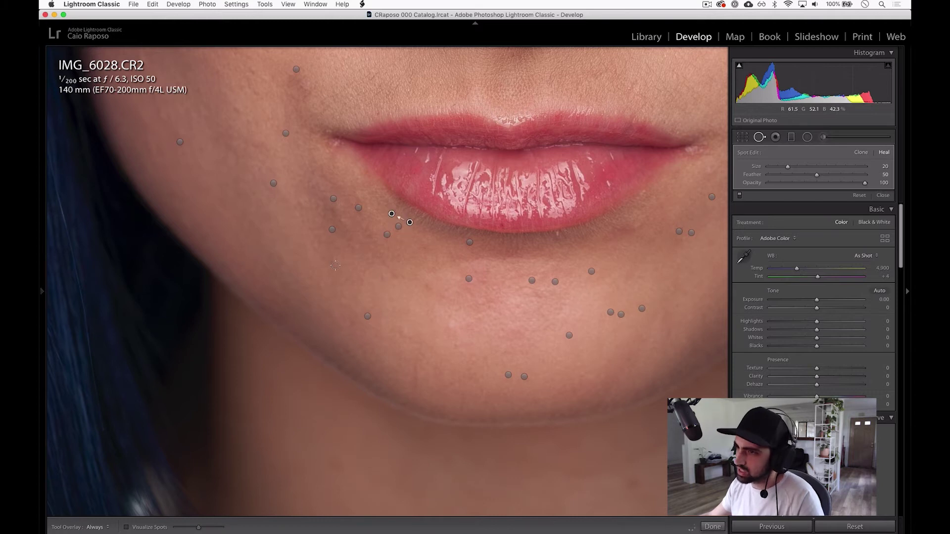
{"action": "left_click_drag", "start_coordinate": [329, 257], "coordinate": [331, 265]}
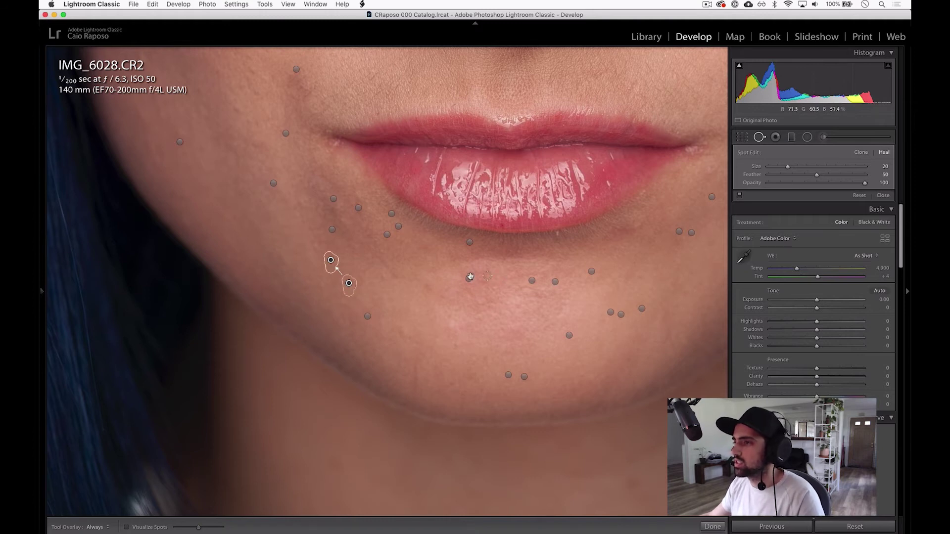
{"action": "left_click", "coordinate": [428, 285]}
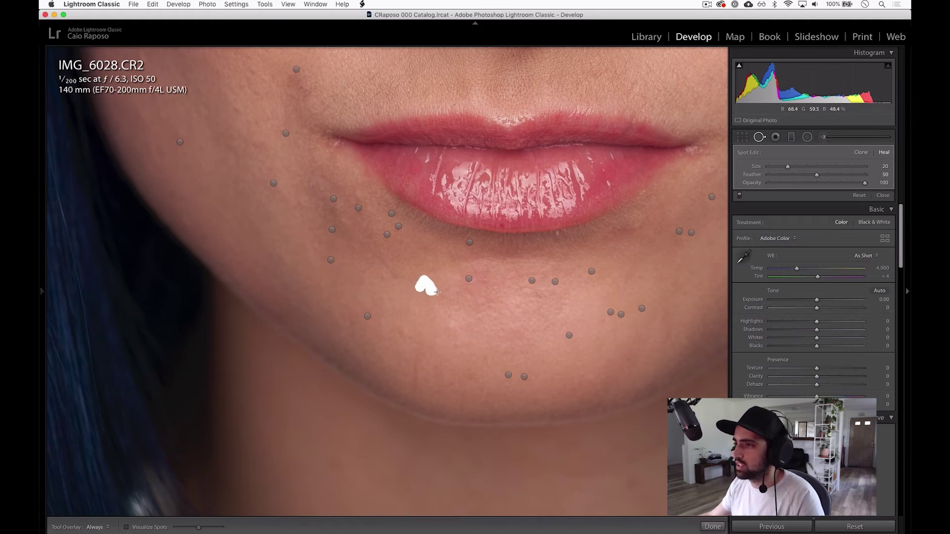
Heal the small flaw on the lower lip's bottom edge, sourcing from the lip edge toward the mouth corner opposite the nose ring.
{"action": "left_click", "coordinate": [558, 231]}
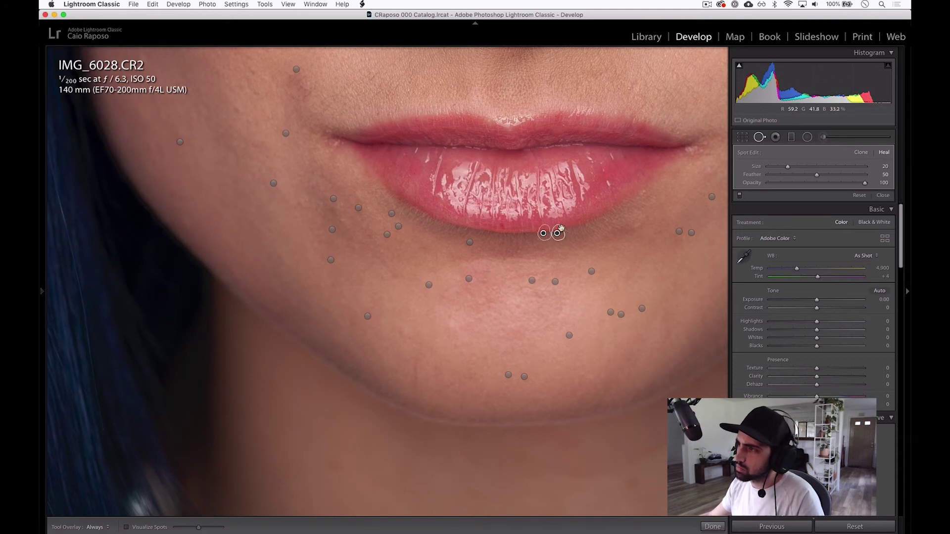
{"action": "left_click_drag", "start_coordinate": [558, 233], "coordinate": [572, 229]}
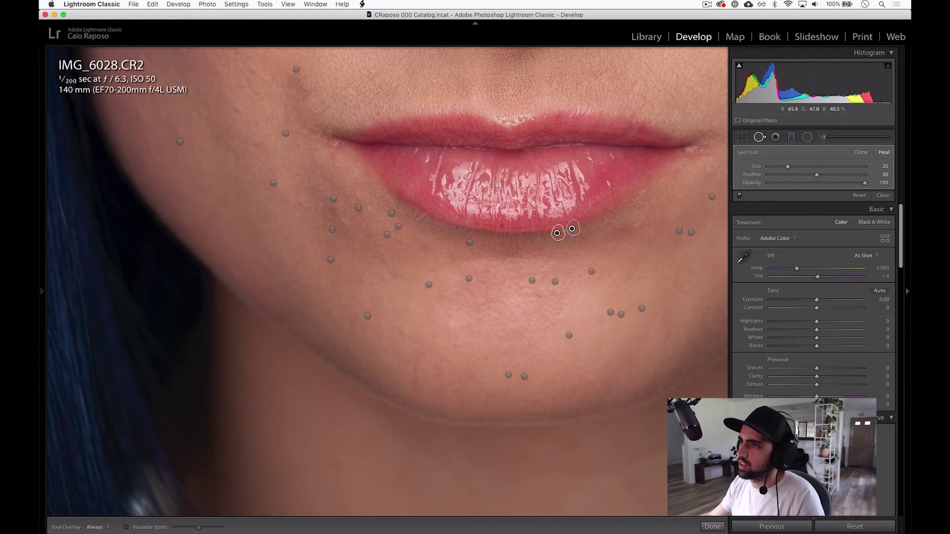
{"action": "scroll", "coordinate": [498, 131], "scroll_direction": "up", "scroll_amount": 5}
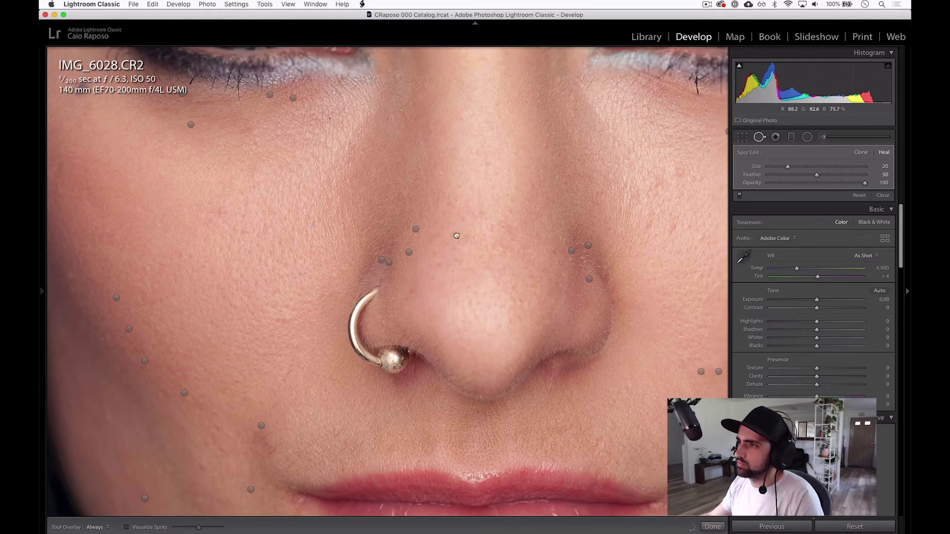
{"action": "scroll", "coordinate": [482, 208], "scroll_direction": "up", "scroll_amount": 5}
{"action": "scroll", "coordinate": [488, 307], "scroll_direction": "up", "scroll_amount": 5}
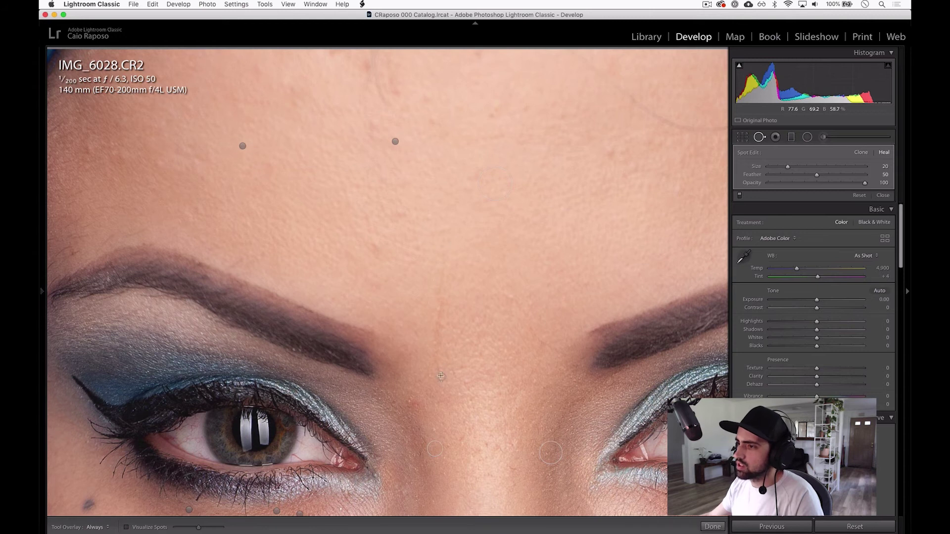
Soften the vertical line between the eyebrows and the curved line beside the eyebrow opposite the nose ring at size 20 and opacity 82.
{"action": "mouse_move", "coordinate": [438, 339]}
{"action": "left_mouse_down"}
{"action": "mouse_move", "coordinate": [450, 274]}
{"action": "mouse_move", "coordinate": [443, 295]}
{"action": "mouse_move", "coordinate": [446, 237]}
{"action": "left_mouse_up"}
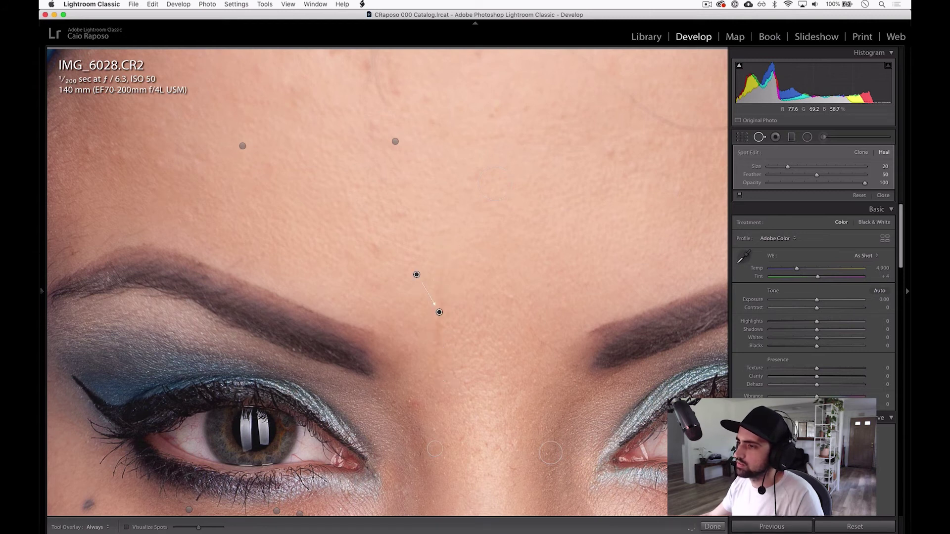
{"action": "left_click_drag", "start_coordinate": [865, 184], "coordinate": [858, 186]}
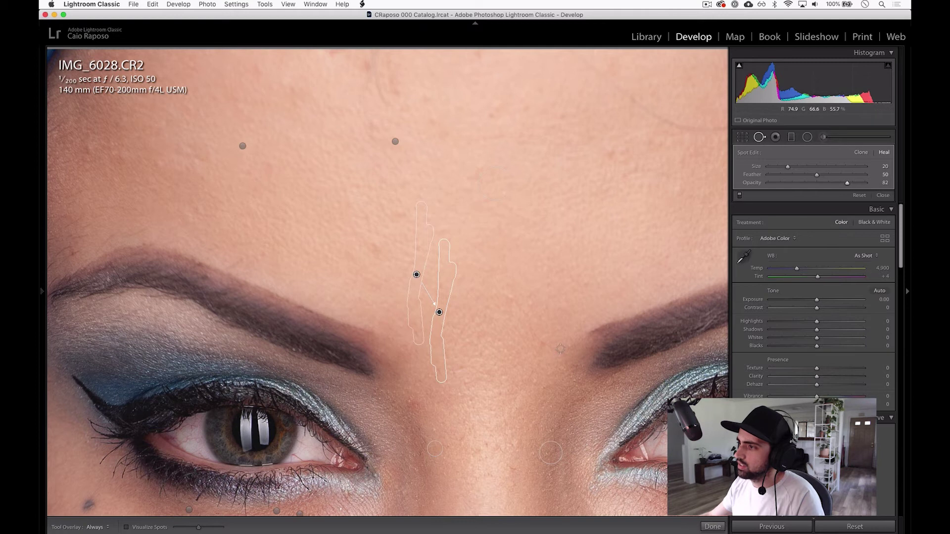
{"action": "mouse_move", "coordinate": [559, 346]}
{"action": "left_mouse_down"}
{"action": "mouse_move", "coordinate": [533, 330]}
{"action": "mouse_move", "coordinate": [494, 223]}
{"action": "left_mouse_up"}
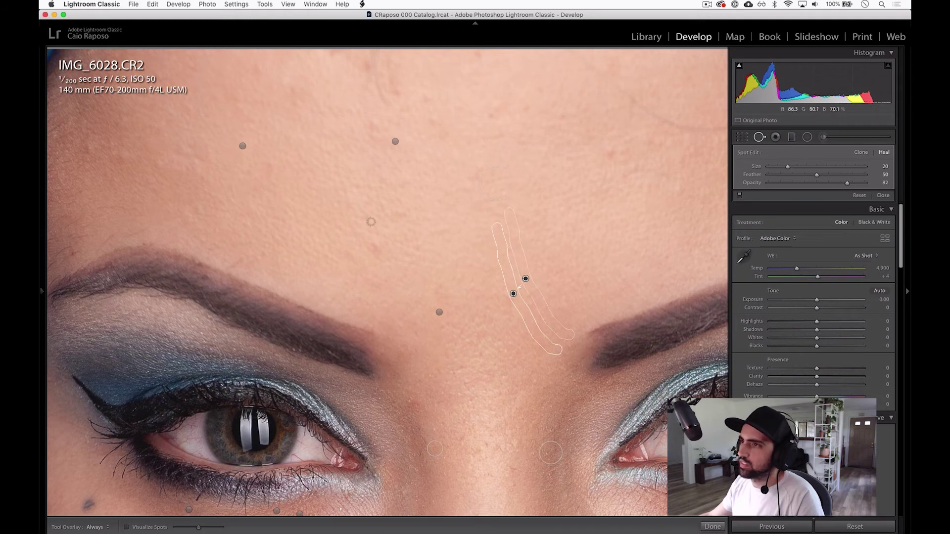
Set the opacity to 100 and heal the small marks above the nose-ring-side eyebrow at size 20.
{"action": "mouse_move", "coordinate": [360, 193]}
{"action": "left_mouse_down"}
{"action": "mouse_move", "coordinate": [439, 232]}
{"action": "mouse_move", "coordinate": [476, 221]}
{"action": "left_mouse_up"}
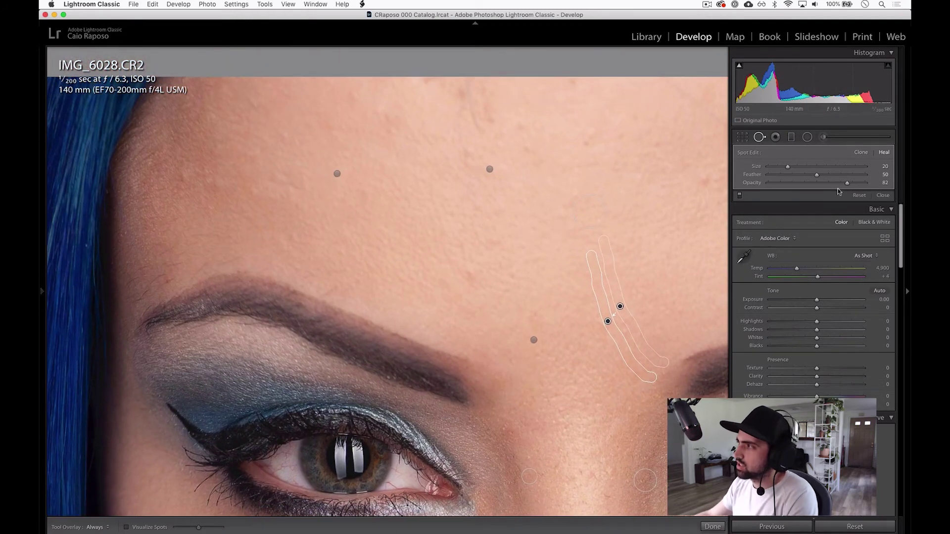
{"action": "left_click", "coordinate": [469, 279]}
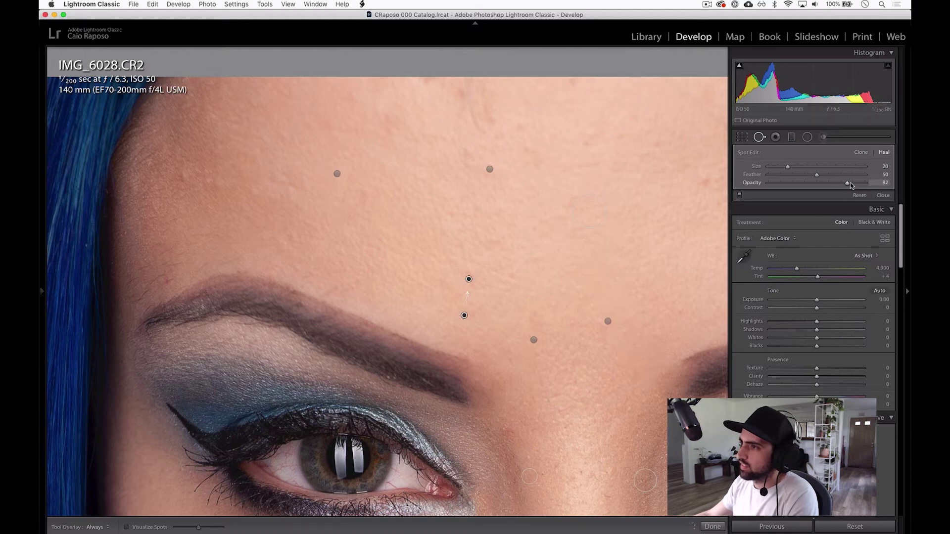
{"action": "left_click", "coordinate": [443, 284]}
{"action": "left_click", "coordinate": [336, 285]}
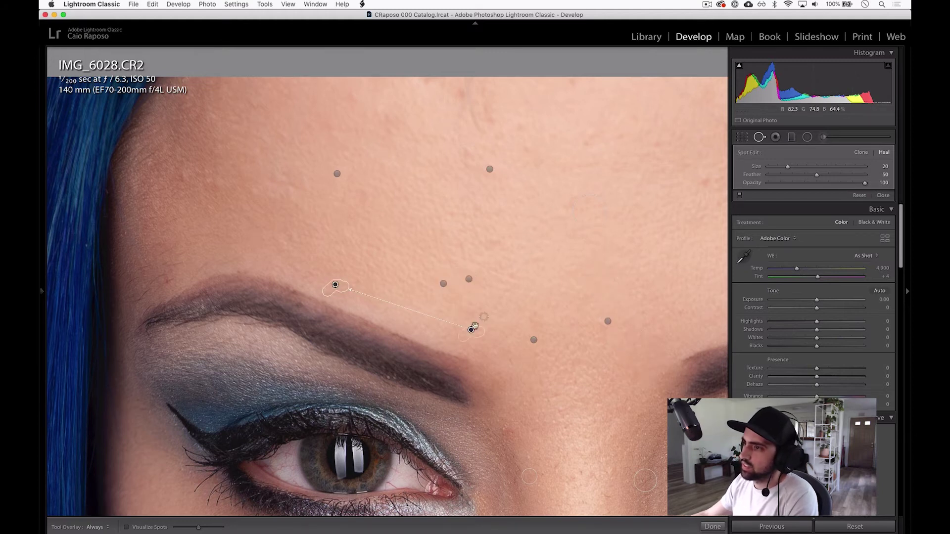
Heal the marks along the middle of the upper forehead at size 20 and opacity 100.
{"action": "left_click_drag", "start_coordinate": [466, 81], "coordinate": [462, 131]}
{"action": "left_click_drag", "start_coordinate": [487, 83], "coordinate": [489, 123]}
{"action": "left_click", "coordinate": [526, 147]}
{"action": "left_click", "coordinate": [584, 144]}
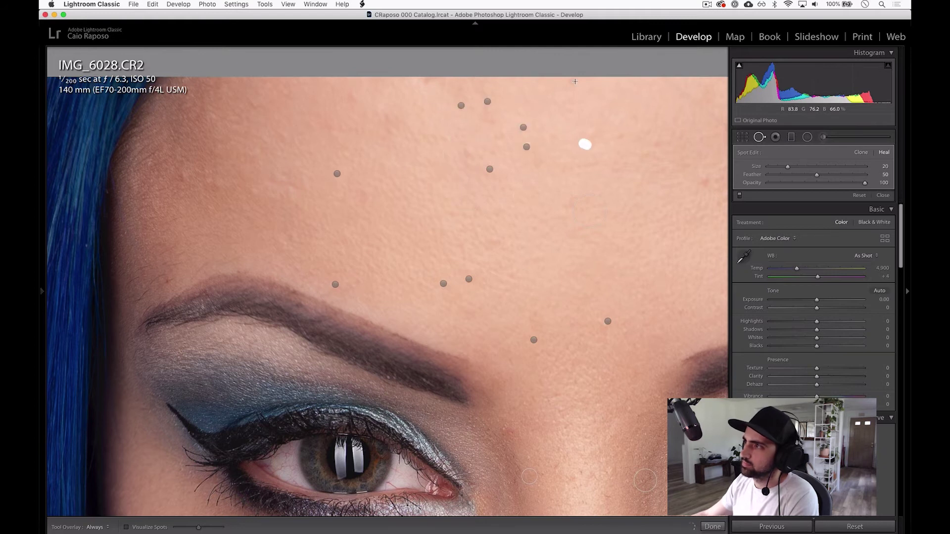
{"action": "left_click", "coordinate": [569, 95]}
Heal the blemishes on the upper forehead opposite the nose ring, using size 27 and opacity 100.
{"action": "scroll", "coordinate": [571, 123], "scroll_direction": "right", "scroll_amount": 5}
{"action": "mouse_move", "coordinate": [647, 128]}
{"action": "left_mouse_down"}
{"action": "mouse_move", "coordinate": [526, 158]}
{"action": "mouse_move", "coordinate": [432, 87]}
{"action": "left_mouse_up"}
{"action": "mouse_move", "coordinate": [670, 94]}
{"action": "left_mouse_down"}
{"action": "mouse_move", "coordinate": [611, 98]}
{"action": "mouse_move", "coordinate": [611, 82]}
{"action": "mouse_move", "coordinate": [613, 144]}
{"action": "left_mouse_up"}
{"action": "left_click", "coordinate": [629, 171]}
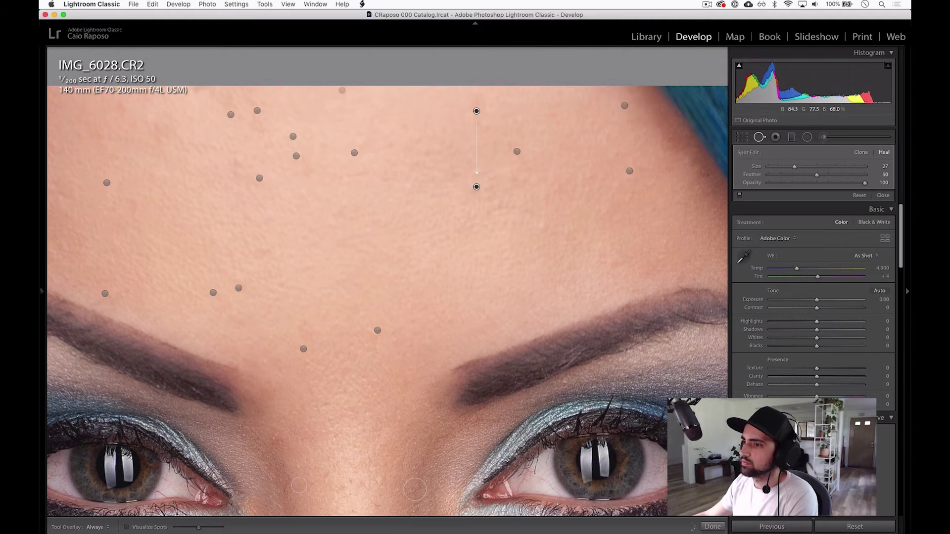
Heal the blemishes on the nose-ring side's temple and upper forehead at size 27 and opacity 100.
{"action": "scroll", "coordinate": [470, 169], "scroll_direction": "left", "scroll_amount": 8}
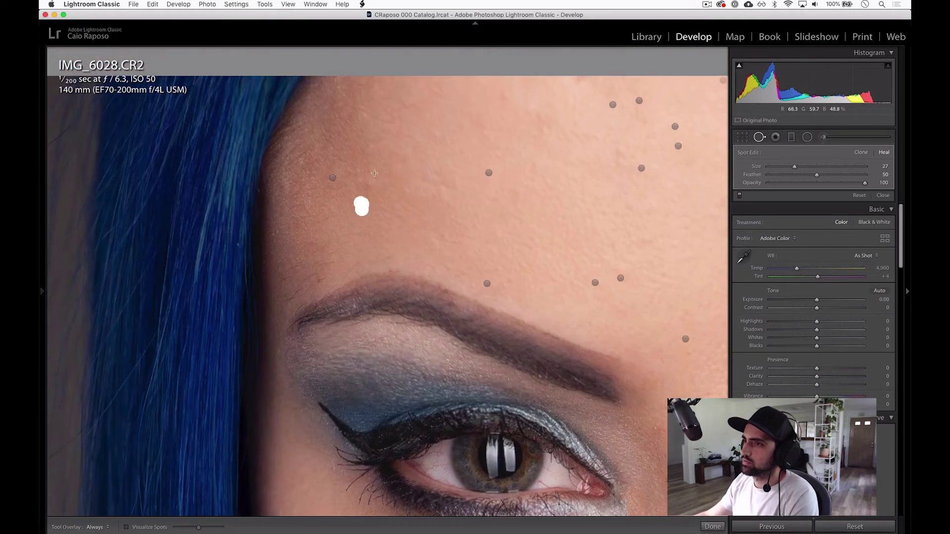
{"action": "left_click", "coordinate": [362, 204]}
{"action": "left_click_drag", "start_coordinate": [398, 194], "coordinate": [445, 190]}
{"action": "left_click", "coordinate": [407, 105]}
{"action": "left_click", "coordinate": [440, 94]}
{"action": "left_click", "coordinate": [506, 93]}
{"action": "left_click_drag", "start_coordinate": [488, 124], "coordinate": [493, 142]}
{"action": "left_click_drag", "start_coordinate": [535, 112], "coordinate": [542, 132]}
{"action": "scroll", "coordinate": [543, 132], "scroll_direction": "down", "scroll_amount": 10}
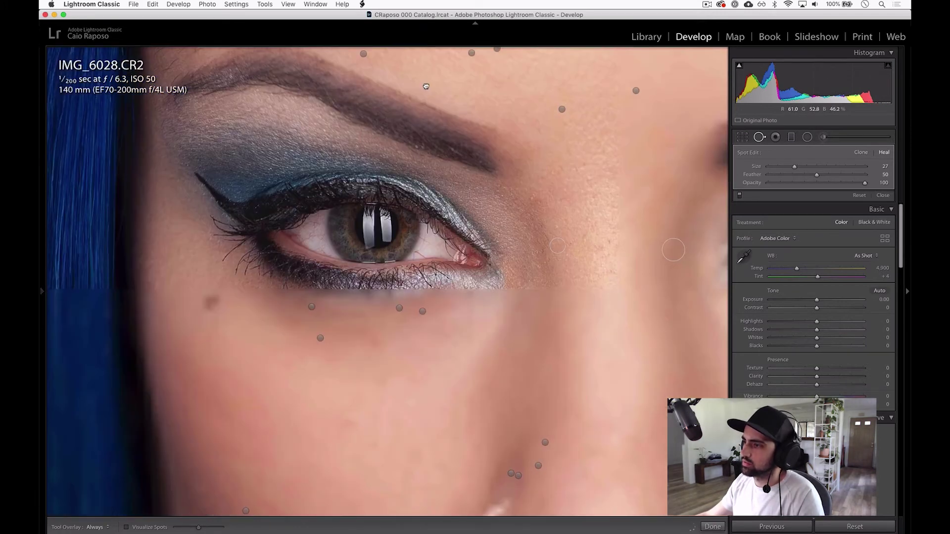
{"action": "scroll", "coordinate": [712, 128], "scroll_direction": "down", "scroll_amount": 5}
{"action": "left_click", "coordinate": [364, 183]}
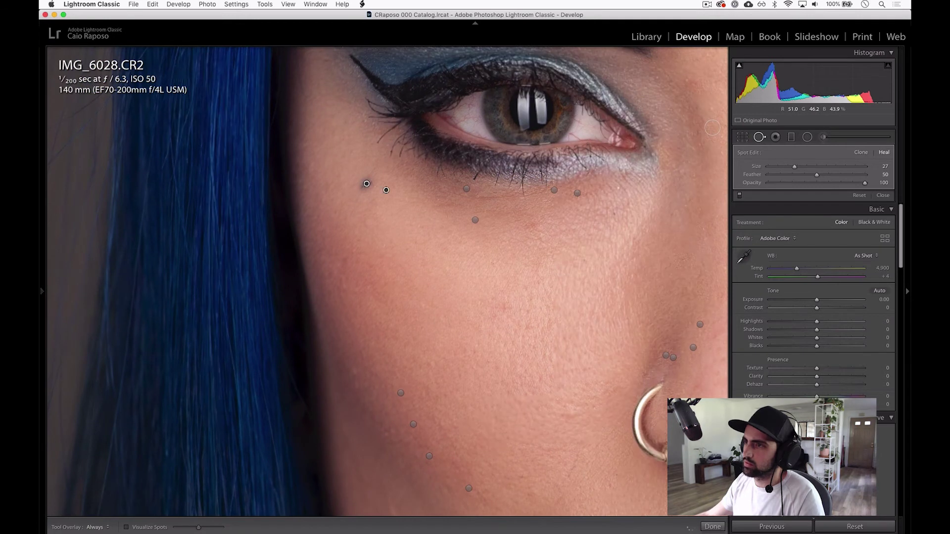
{"action": "scroll", "coordinate": [364, 183], "scroll_direction": "right", "scroll_amount": 2}
{"action": "left_click_drag", "start_coordinate": [340, 178], "coordinate": [342, 179]}
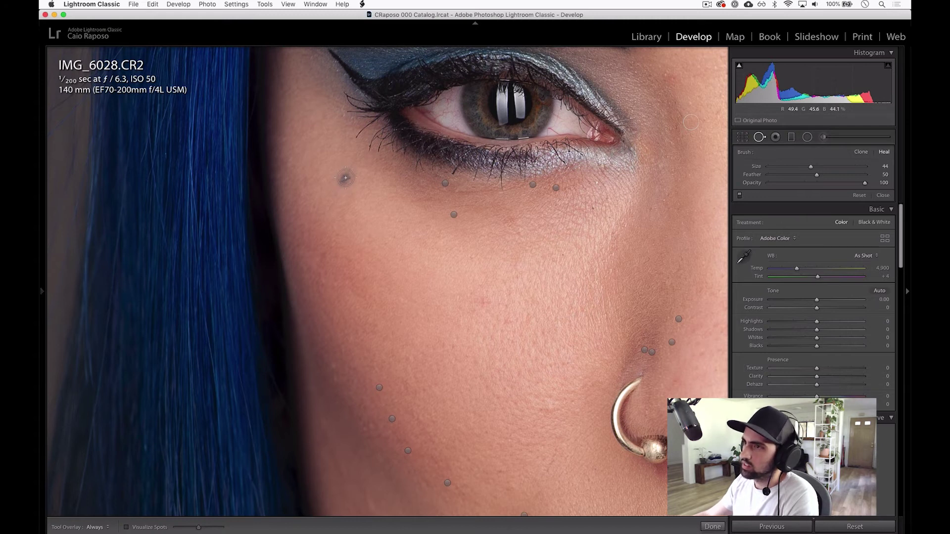
{"action": "left_click_drag", "start_coordinate": [345, 179], "coordinate": [345, 179]}
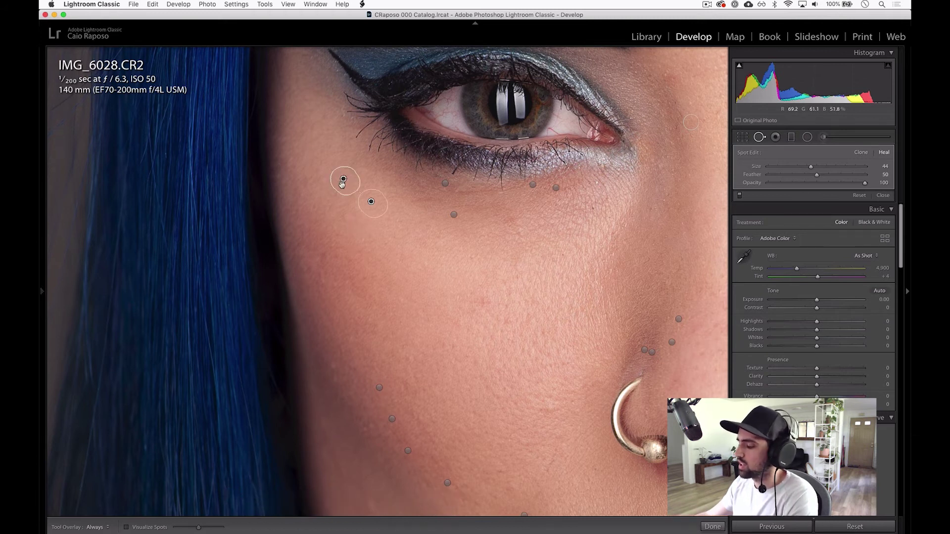
{"action": "key", "text": "Delete"}
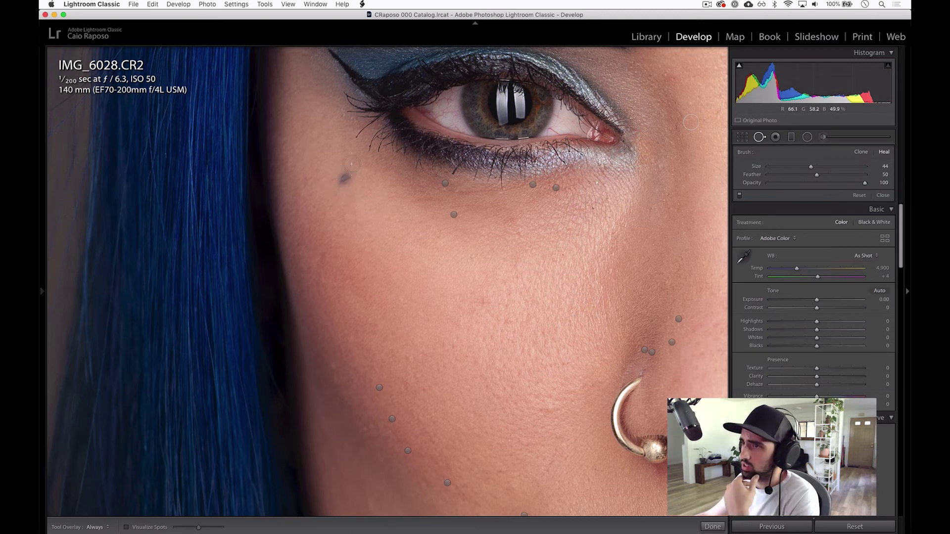
Heal the dark mole below the outer corner of the nose-ring-side eye at size 44 and opacity 100.
{"action": "left_click_drag", "start_coordinate": [346, 178], "coordinate": [356, 180]}
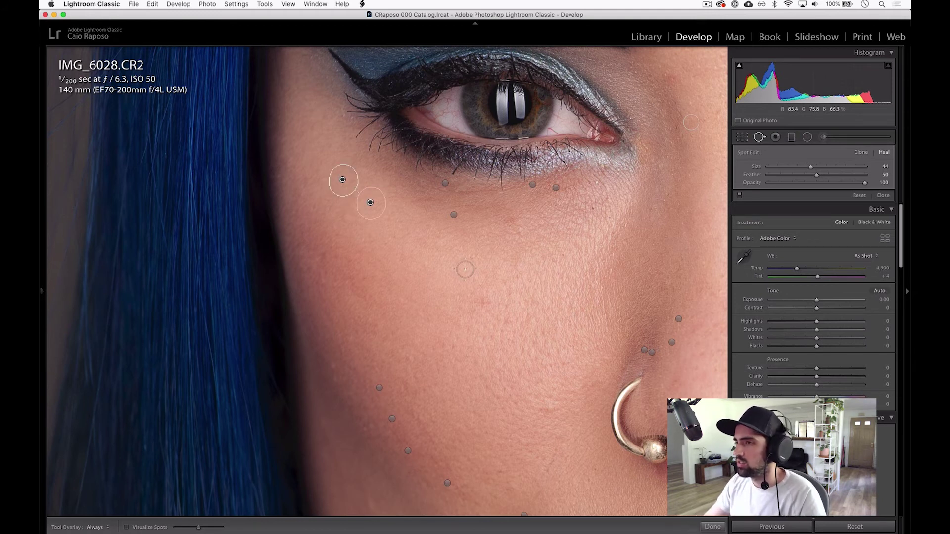
{"action": "key", "text": "z"}
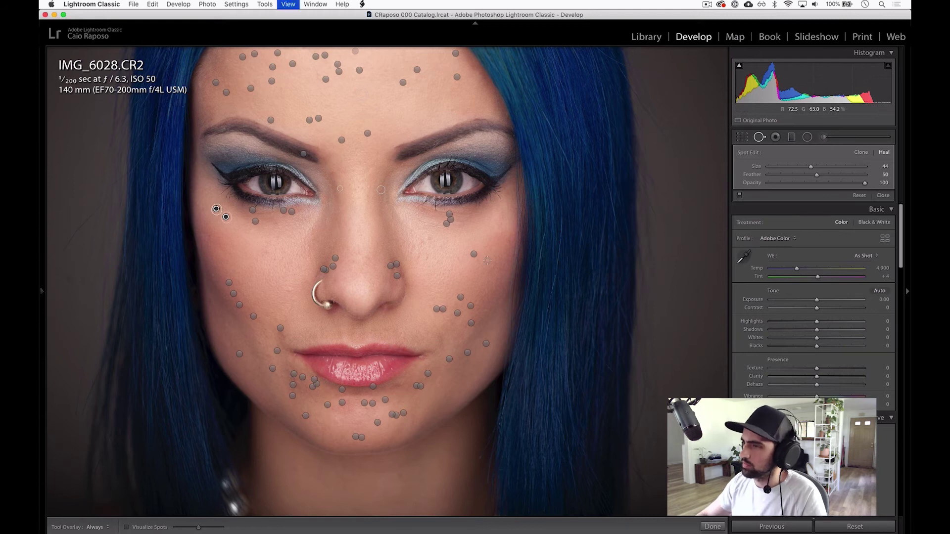
Heal the red blemishes on the cheek beside the nose, opposite the nose ring, at size 27 and opacity 100.
{"action": "left_click", "coordinate": [266, 237]}
{"action": "left_click_drag", "start_coordinate": [565, 315], "coordinate": [266, 266]}
{"action": "left_click_drag", "start_coordinate": [470, 250], "coordinate": [309, 252]}
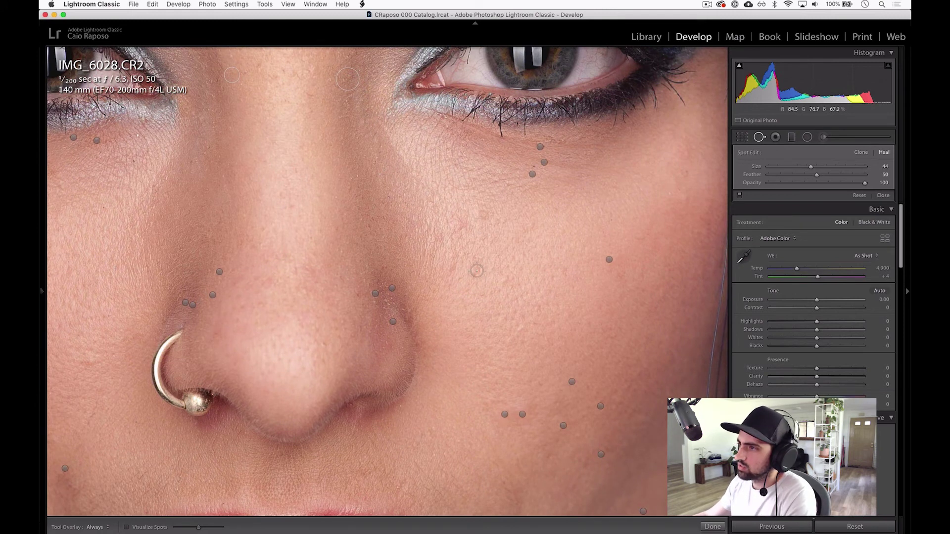
{"action": "left_click", "coordinate": [454, 221]}
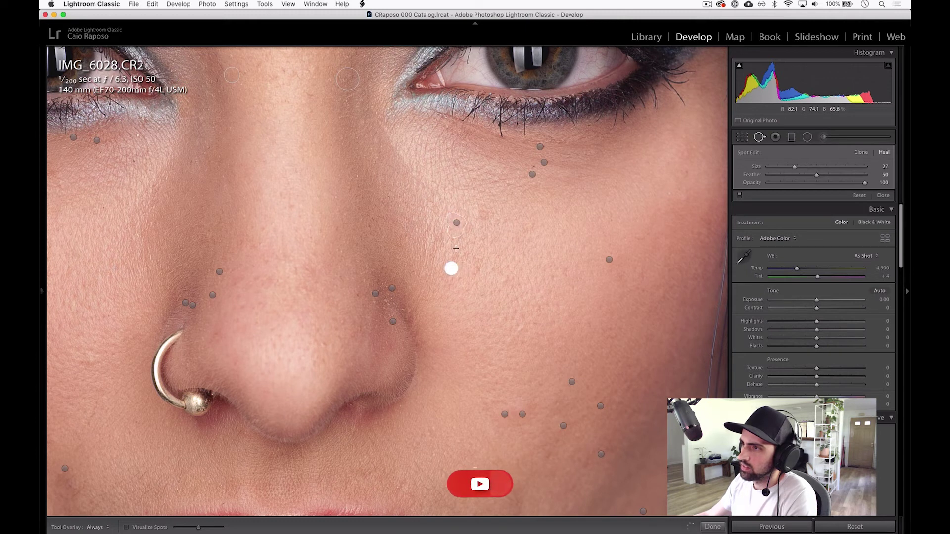
{"action": "left_click_drag", "start_coordinate": [495, 213], "coordinate": [514, 219]}
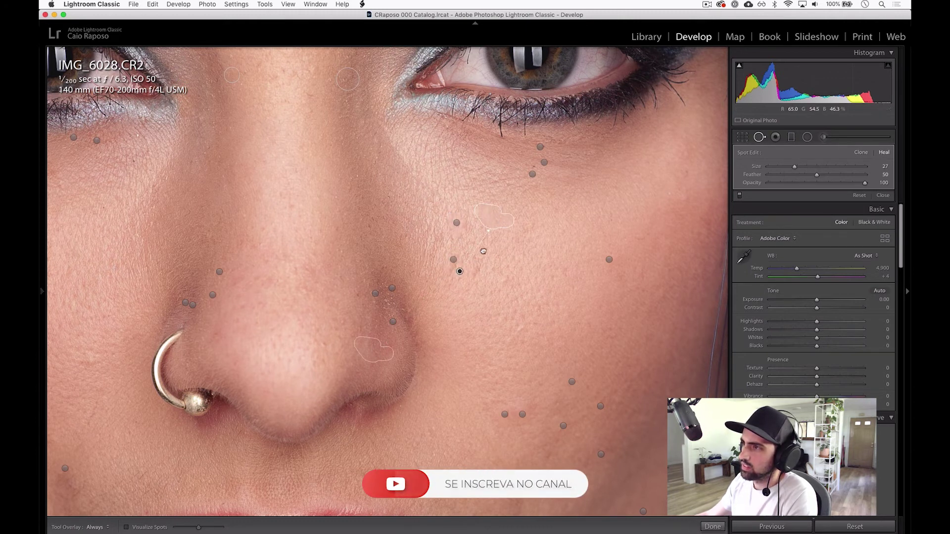
Move the sources of the heals beside the nose to clean cheek skin close by.
{"action": "left_click", "coordinate": [456, 223]}
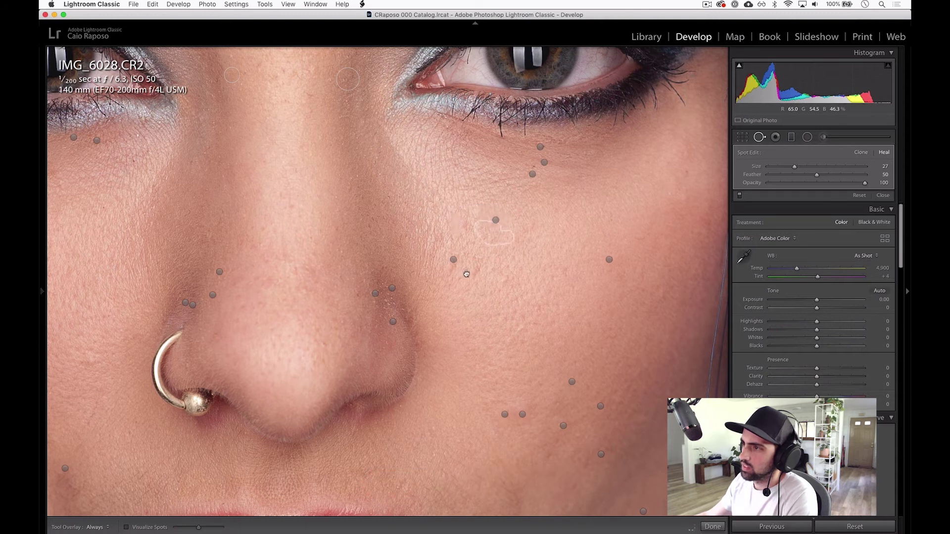
{"action": "left_click", "coordinate": [454, 260]}
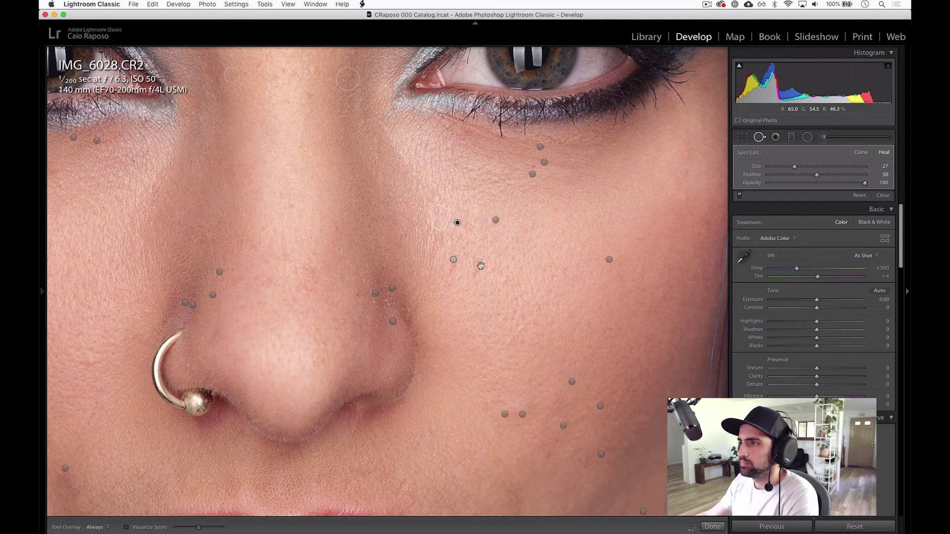
{"action": "left_click_drag", "start_coordinate": [486, 254], "coordinate": [483, 248]}
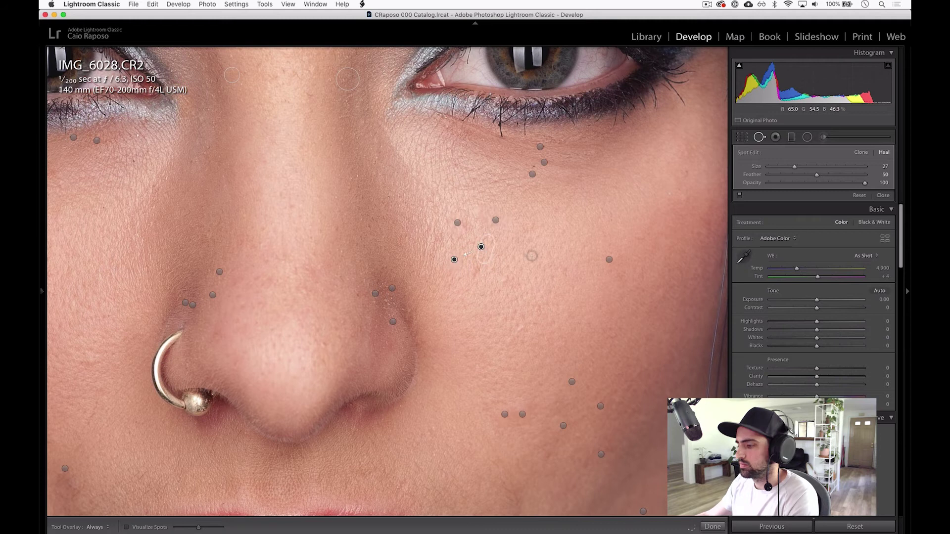
{"action": "left_click", "coordinate": [525, 334]}
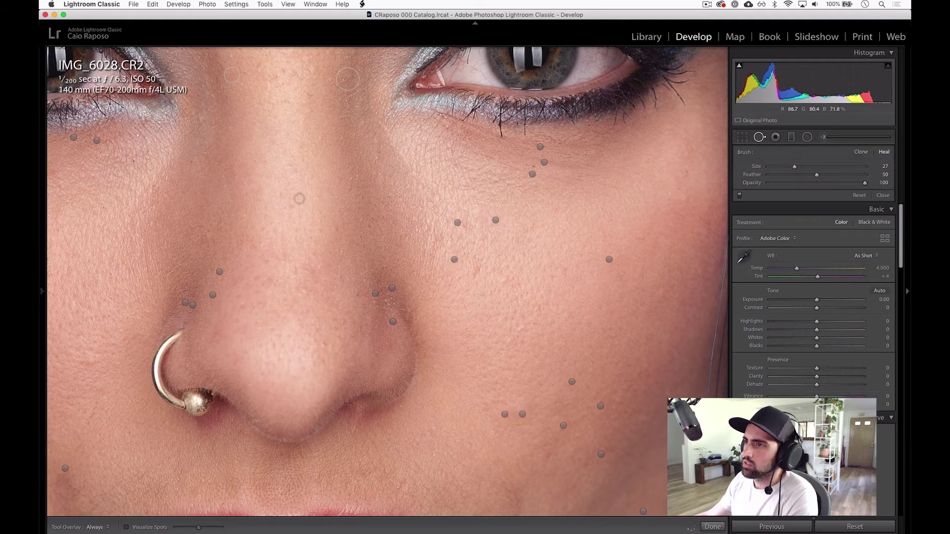
Close Spot Removal to inspect the healed cheek without pins, and reopen the tool.
{"action": "left_click", "coordinate": [600, 454]}
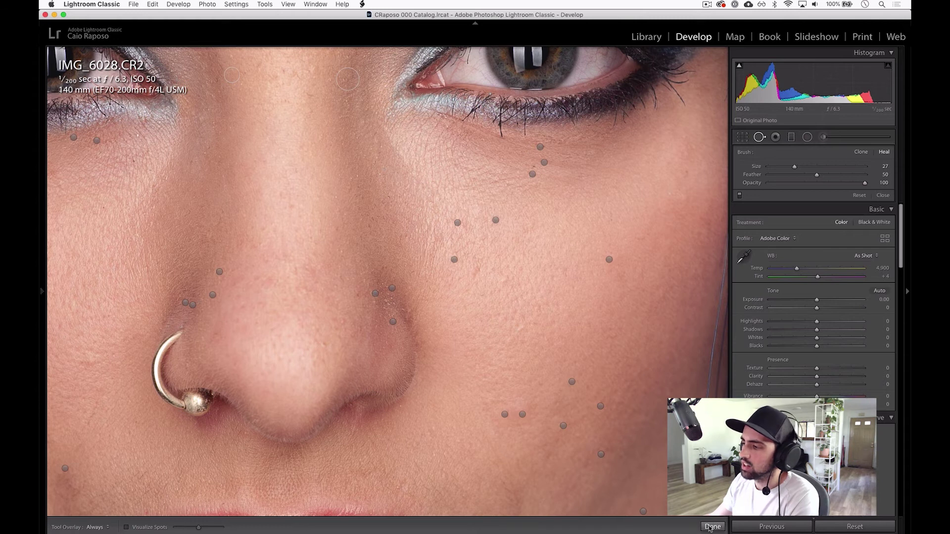
{"action": "key", "text": "q"}
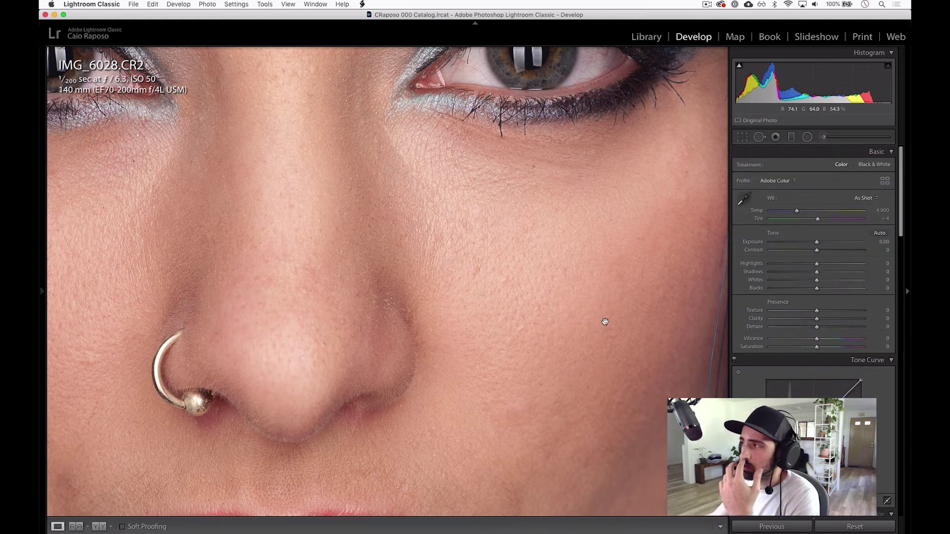
{"action": "left_click", "coordinate": [759, 137]}
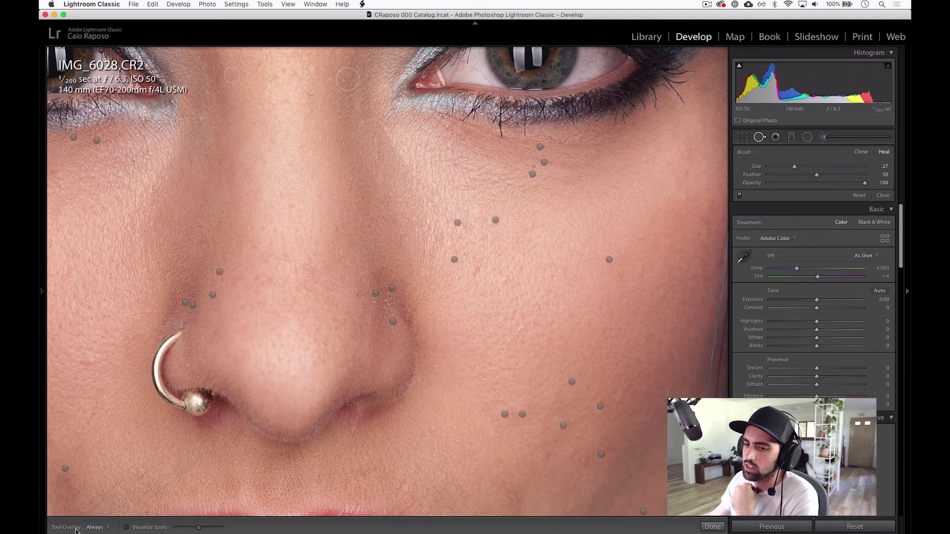
Set the Spot Removal tool overlay to Never and view the whole face without pins.
{"action": "left_click", "coordinate": [102, 528]}
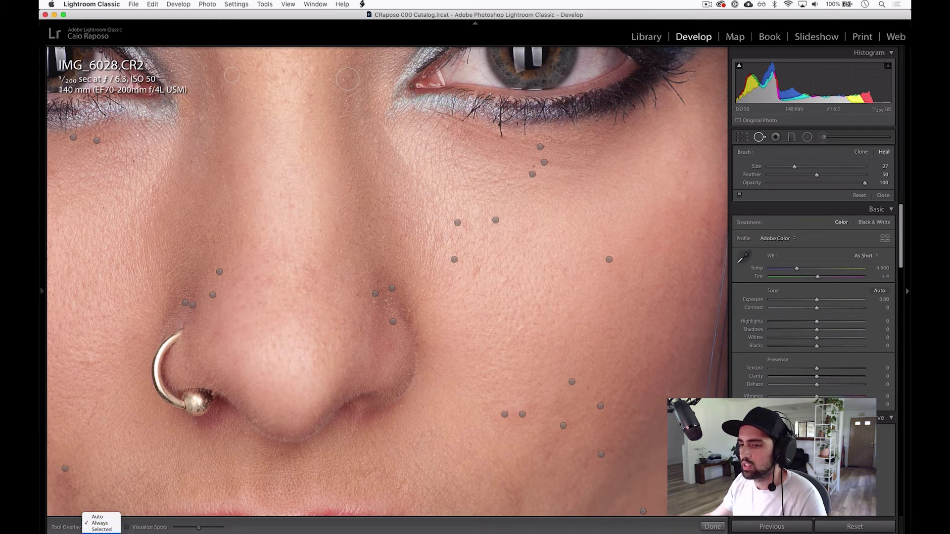
{"action": "left_click", "coordinate": [101, 533]}
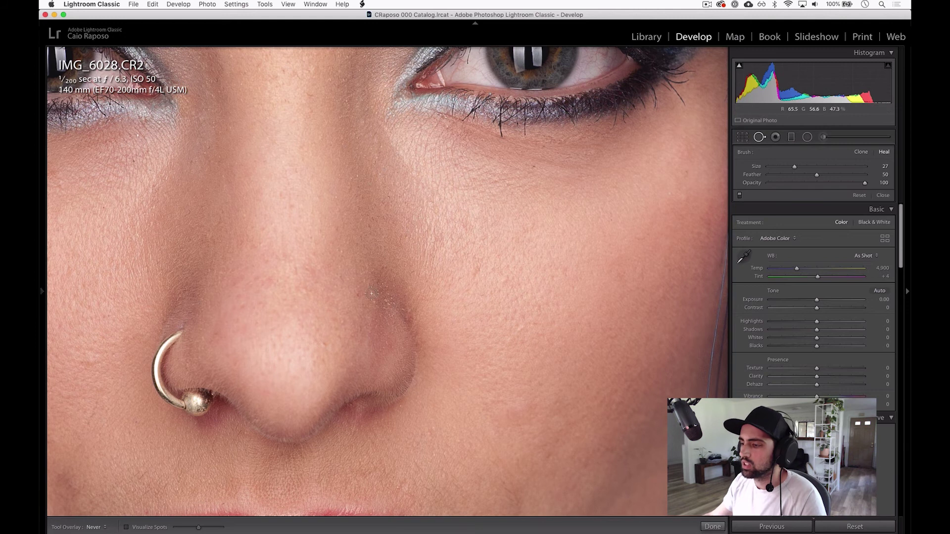
{"action": "key", "text": "z"}
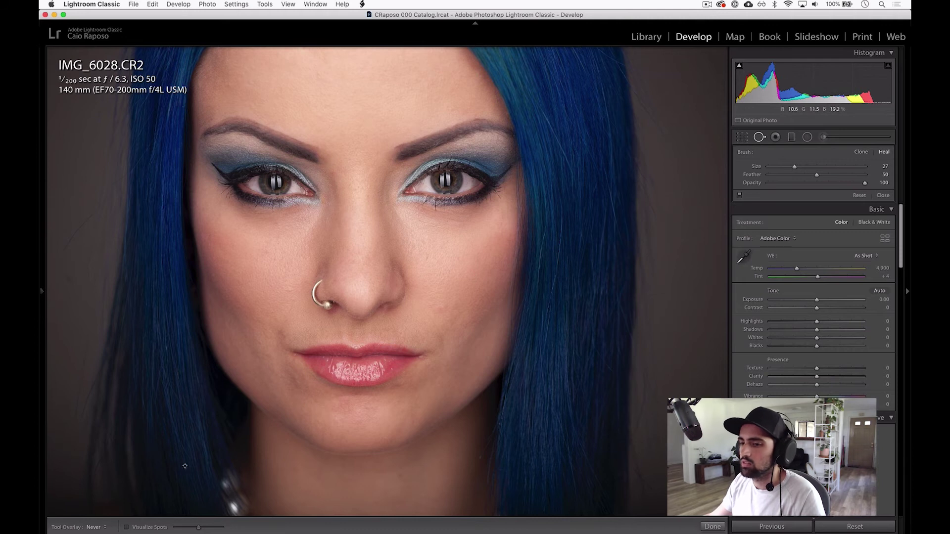
Set the tool overlay to Always and finish Spot Removal.
{"action": "left_click", "coordinate": [95, 528]}
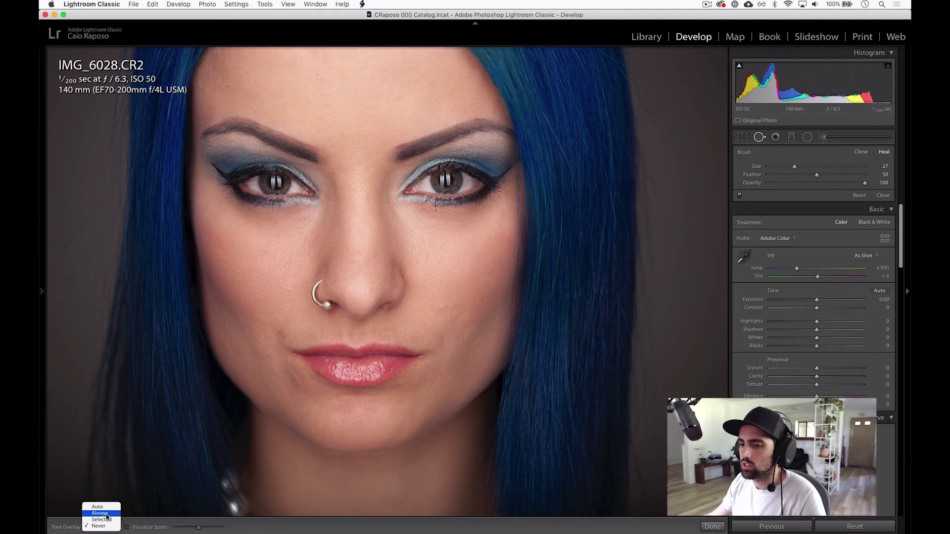
{"action": "left_click", "coordinate": [99, 514]}
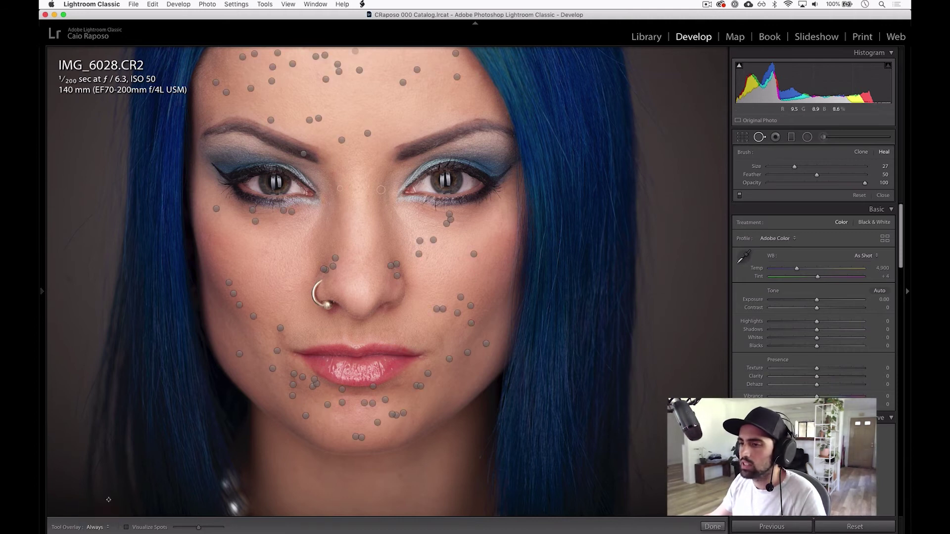
{"action": "left_click", "coordinate": [713, 527]}
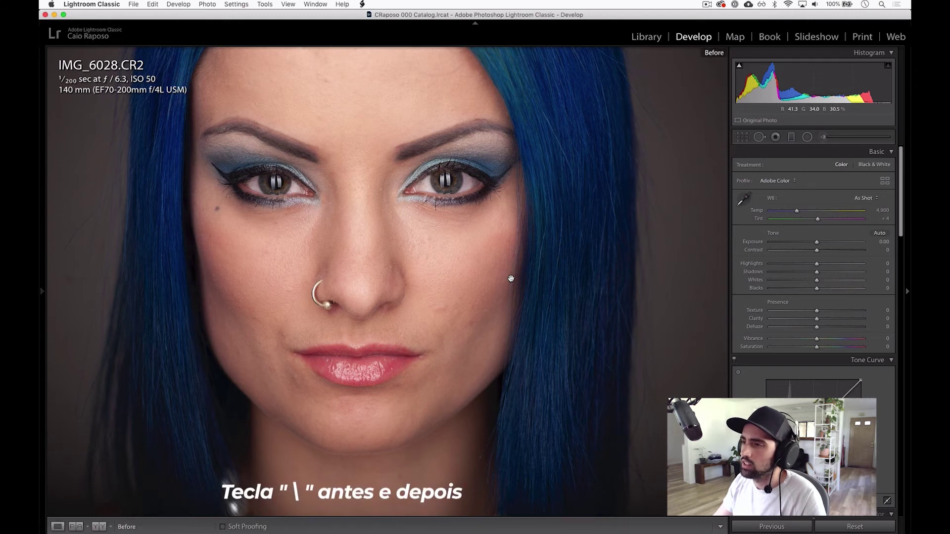
Compare the retouched portrait repeatedly with its unedited Before version.
{"action": "key", "text": "backslash"}
{"action": "key", "text": "backslash"}
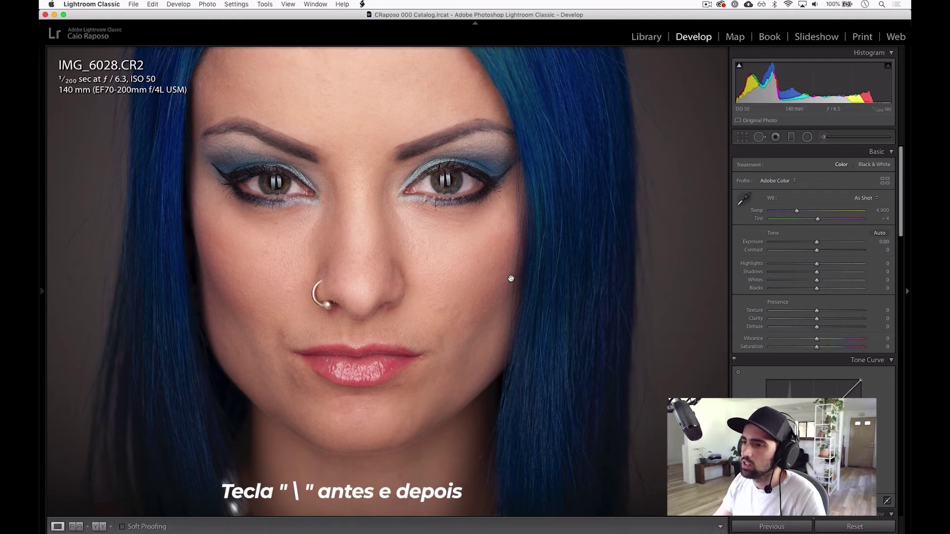
{"action": "key", "text": "backslash"}
{"action": "key", "text": "backslash"}
{"action": "key", "text": "backslash"}
{"action": "key", "text": "backslash"}
{"action": "key", "text": "backslash"}
{"action": "key", "text": "backslash"}
{"action": "key", "text": "backslash"}
{"action": "key", "text": "backslash"}
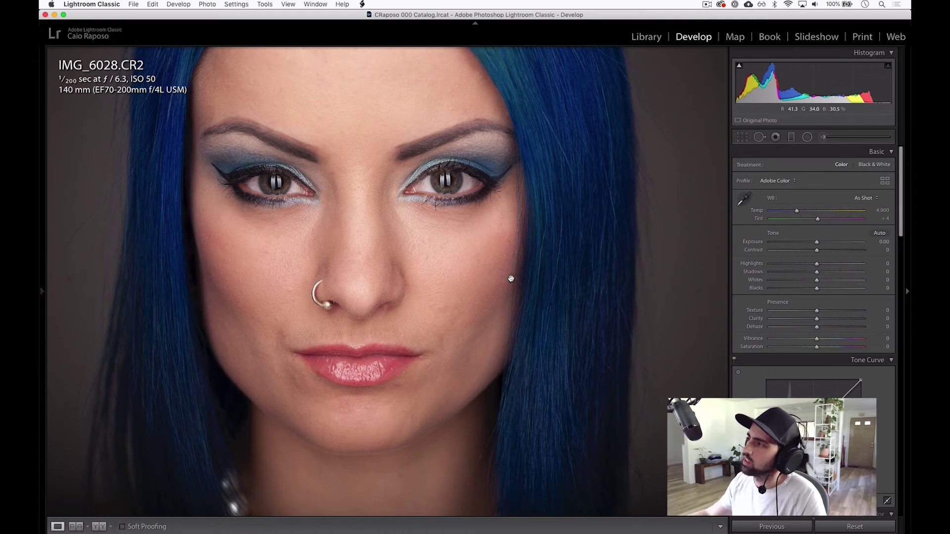
Activate the Adjustment Brush, reset all its effect sliders to zero and set the brush size to 10.
{"action": "left_click", "coordinate": [823, 139]}
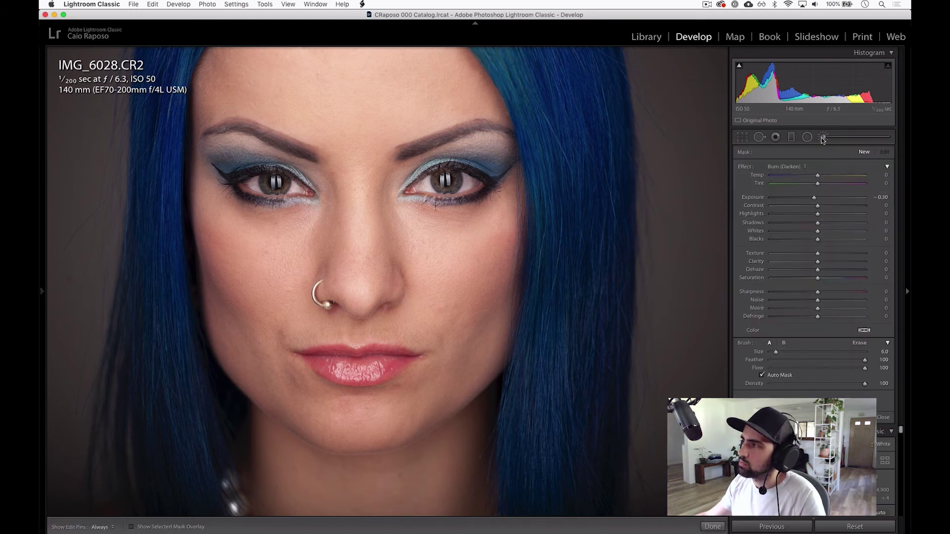
{"action": "double_click", "coordinate": [746, 168]}
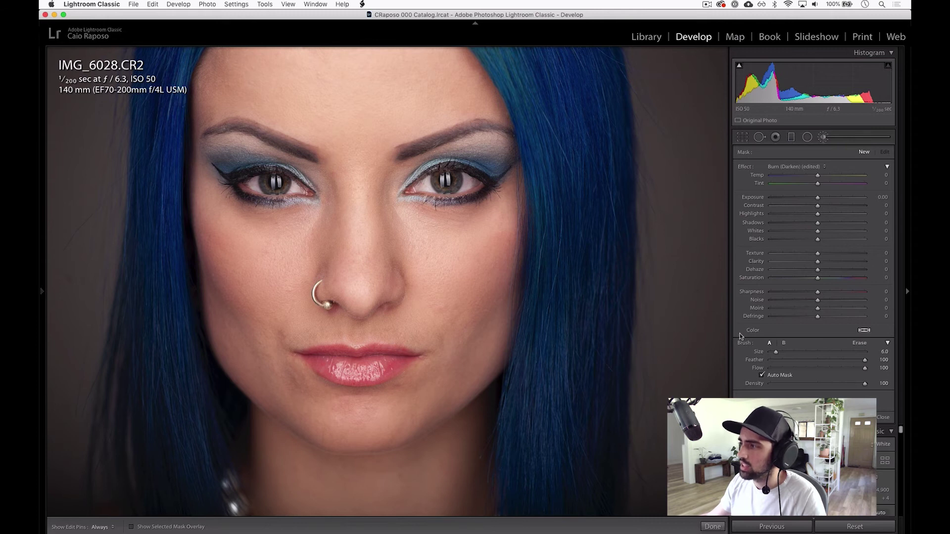
{"action": "scroll", "coordinate": [699, 349], "scroll_direction": "up", "scroll_amount": 5}
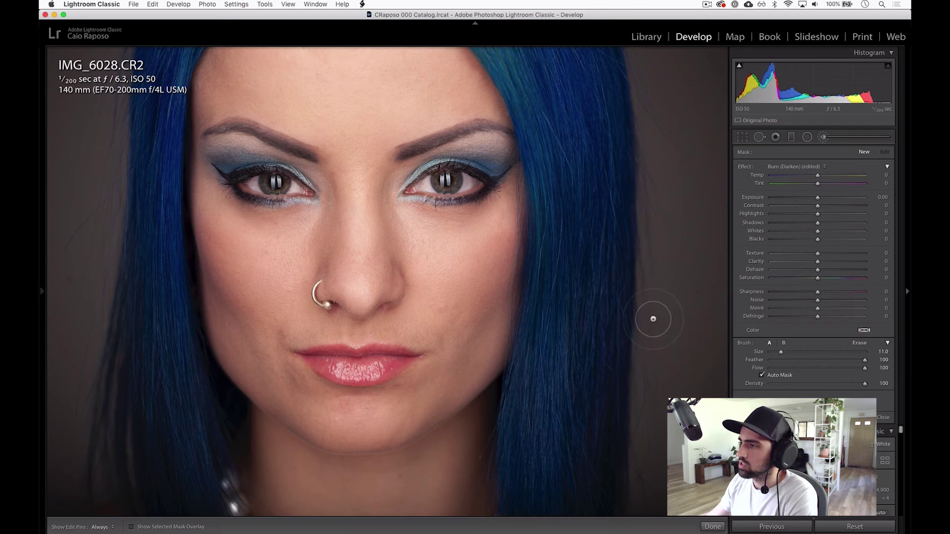
{"action": "scroll", "coordinate": [623, 299], "scroll_direction": "up", "scroll_amount": 6}
{"action": "scroll", "coordinate": [609, 300], "scroll_direction": "up", "scroll_amount": 3}
{"action": "scroll", "coordinate": [623, 305], "scroll_direction": "down", "scroll_amount": 10}
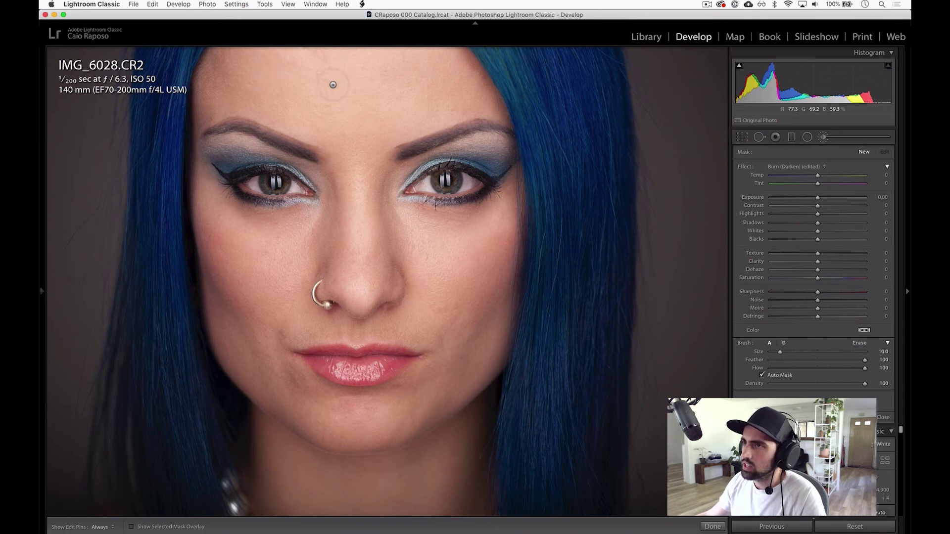
Paint a trial stroke with the Adjustment Brush across the forehead and down the nose.
{"action": "key", "text": "h"}
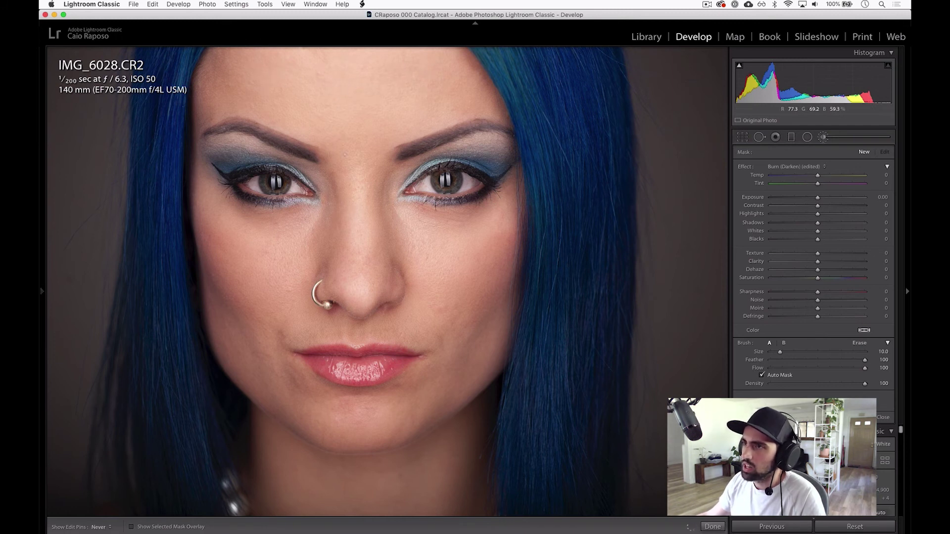
{"action": "left_click", "coordinate": [255, 68]}
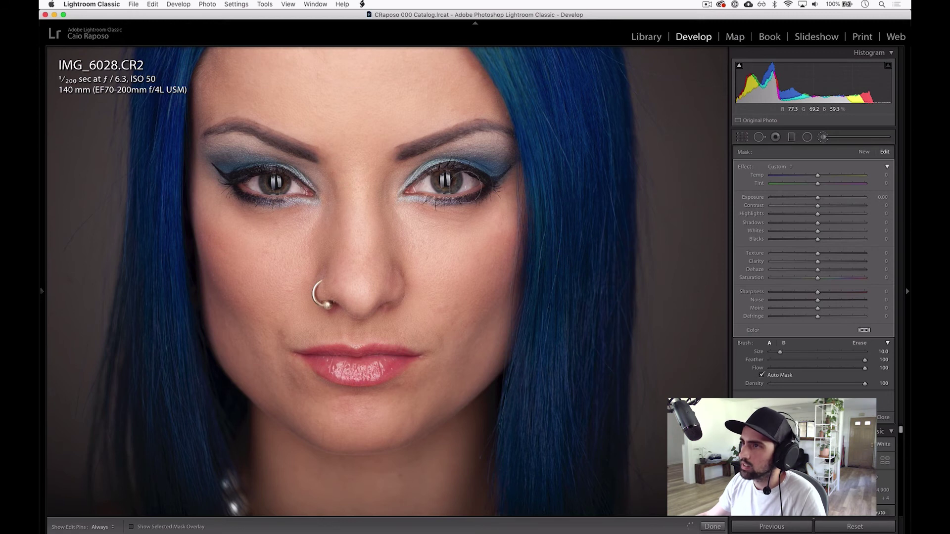
{"action": "key", "text": "h"}
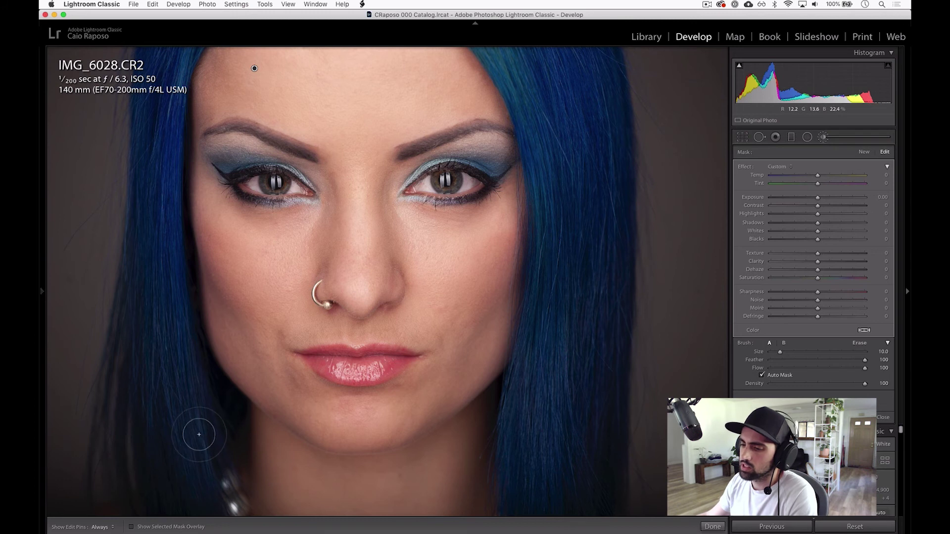
Show the selected mask overlay in green after cycling through its colours, and delete the trial brush adjustment.
{"action": "key", "text": "o"}
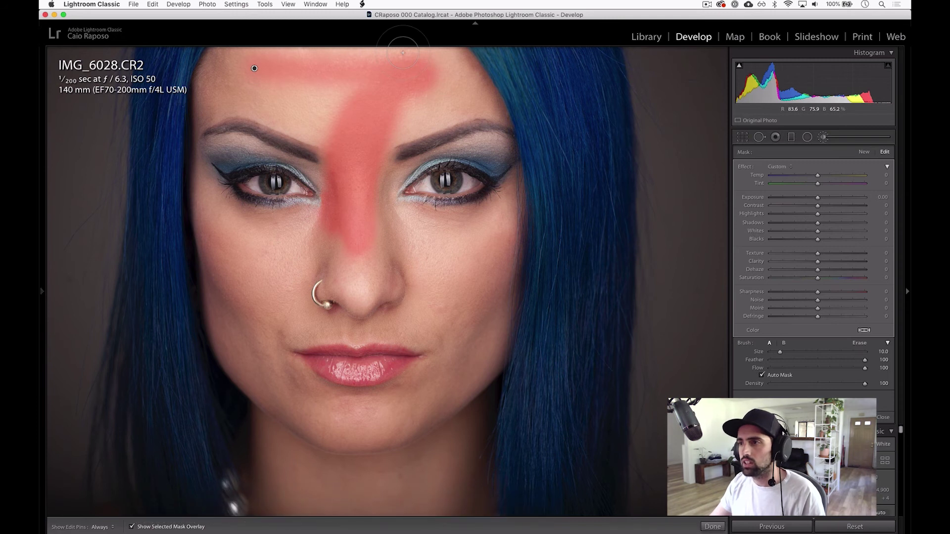
{"action": "key", "text": "shift+o"}
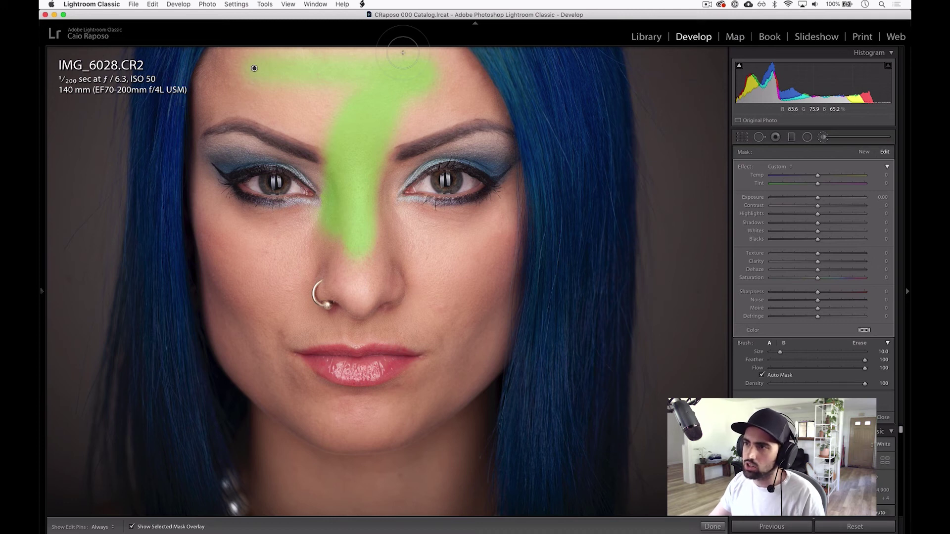
{"action": "key", "text": "o"}
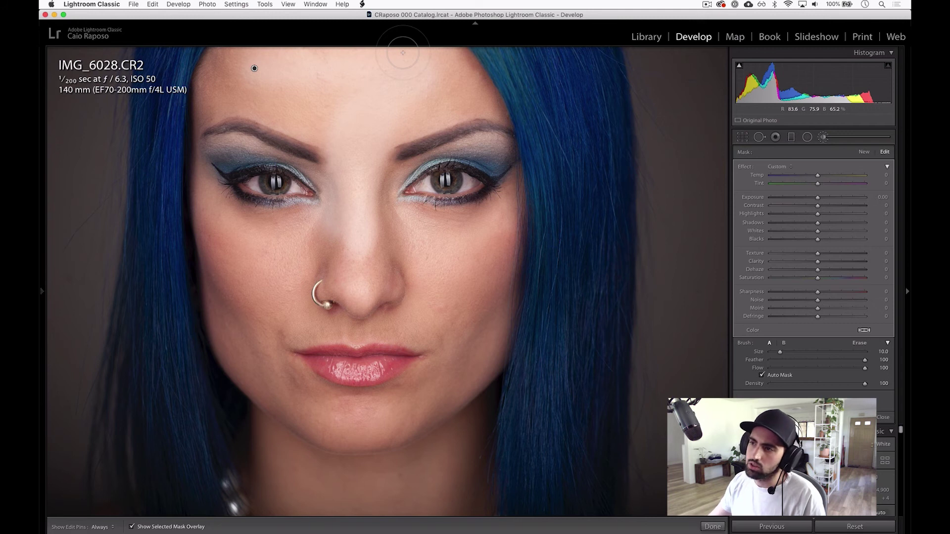
{"action": "key", "text": "shift+o"}
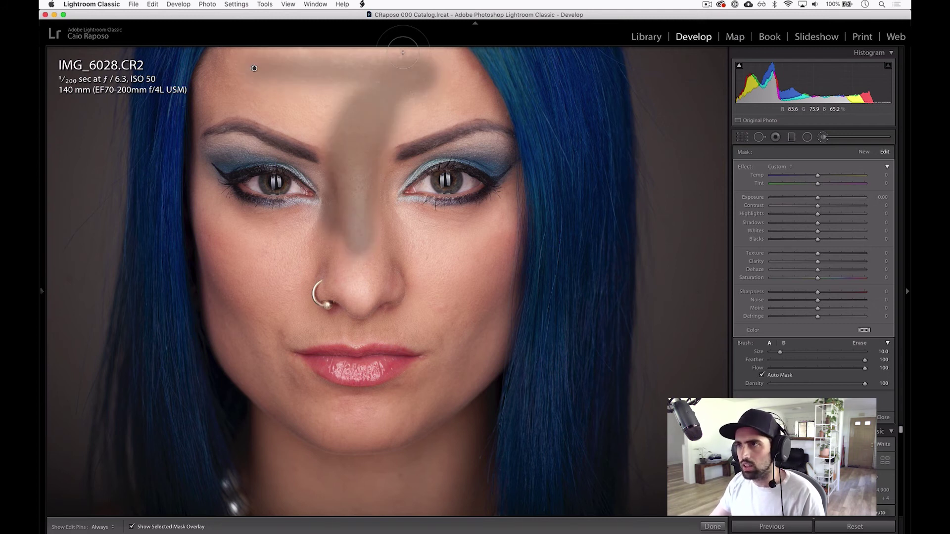
{"action": "key", "text": "shift+o"}
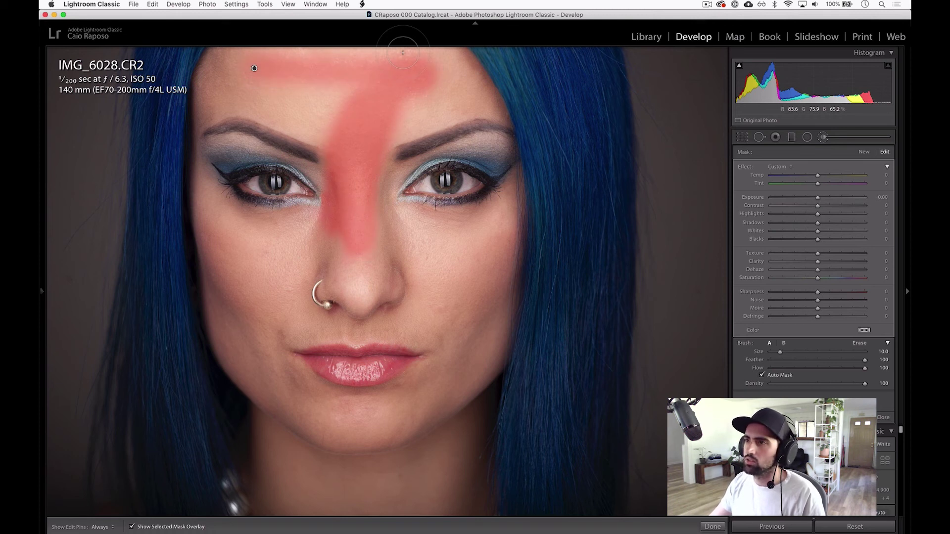
{"action": "key", "text": "shift+o"}
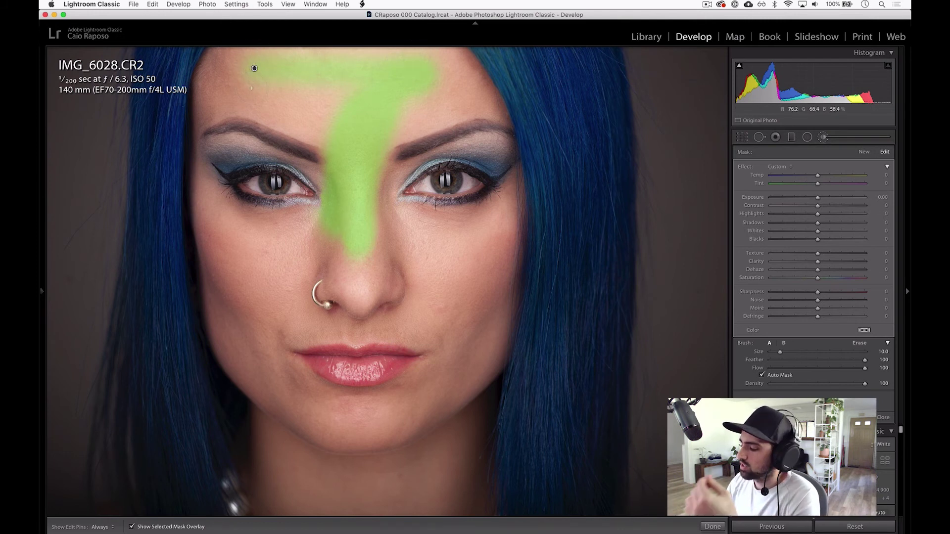
{"action": "key", "text": "Delete"}
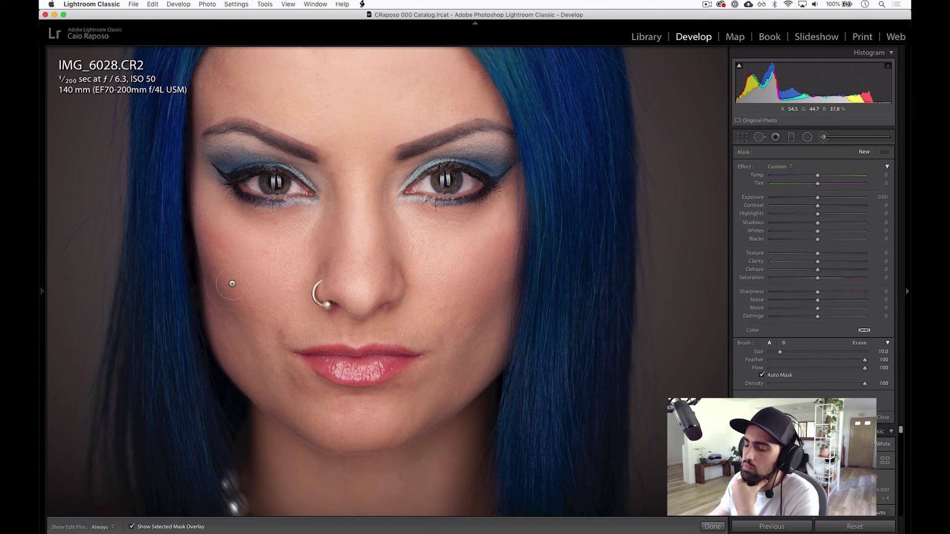
Try painting across the forehead with Auto Mask off and brush size 13, removing the stroke and re-enabling Auto Mask.
{"action": "scroll", "coordinate": [215, 253], "scroll_direction": "down", "scroll_amount": 4}
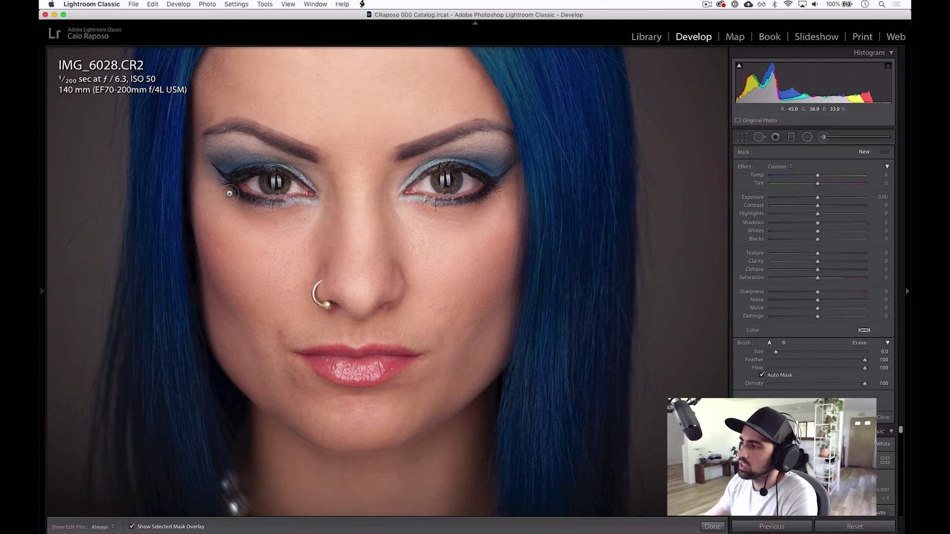
{"action": "scroll", "coordinate": [219, 250], "scroll_direction": "up", "scroll_amount": 2}
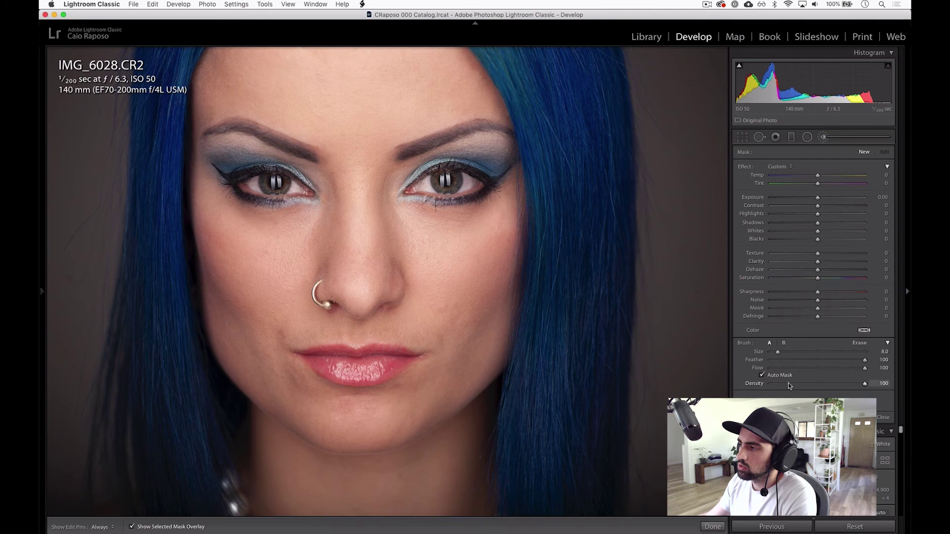
{"action": "left_click", "coordinate": [761, 376]}
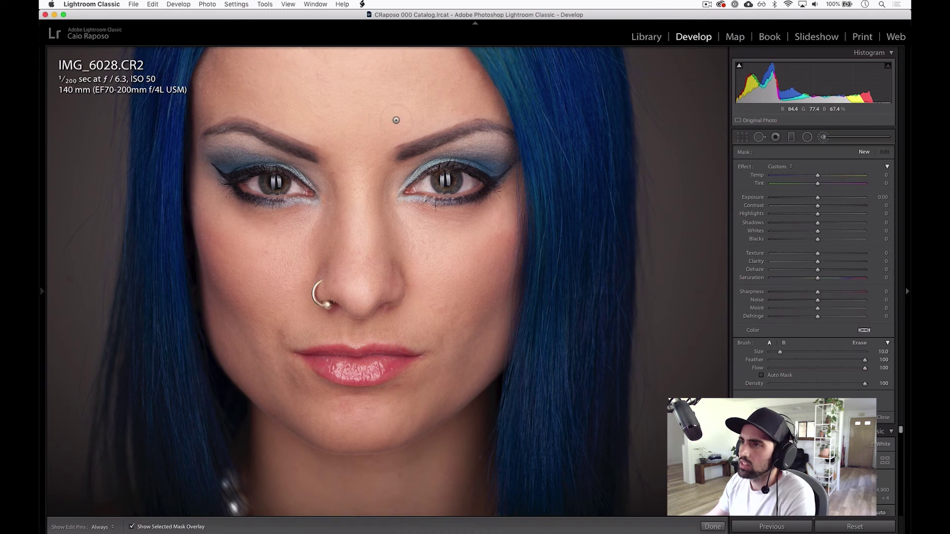
{"action": "scroll", "coordinate": [327, 92], "scroll_direction": "up", "scroll_amount": 5}
{"action": "left_click", "coordinate": [324, 92]}
{"action": "key", "text": "h"}
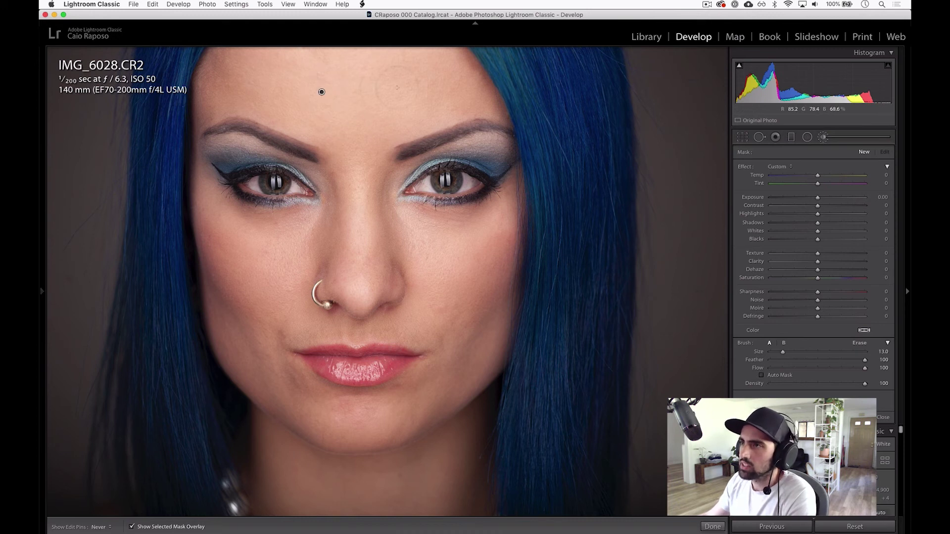
{"action": "mouse_move", "coordinate": [443, 85]}
{"action": "left_mouse_down"}
{"action": "mouse_move", "coordinate": [420, 84]}
{"action": "mouse_move", "coordinate": [465, 80]}
{"action": "mouse_move", "coordinate": [435, 49]}
{"action": "mouse_move", "coordinate": [252, 50]}
{"action": "mouse_move", "coordinate": [213, 63]}
{"action": "mouse_move", "coordinate": [193, 111]}
{"action": "mouse_move", "coordinate": [207, 103]}
{"action": "left_mouse_up"}
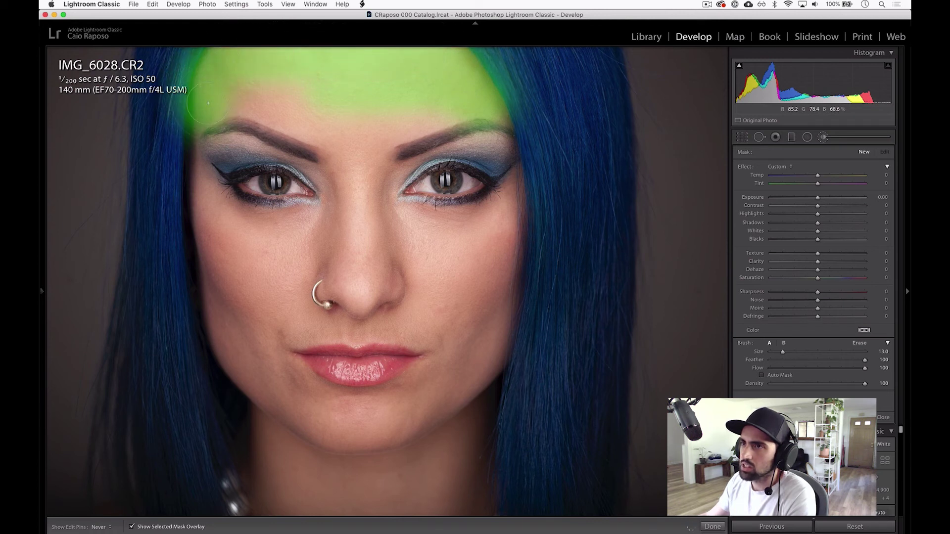
{"action": "key", "text": "h"}
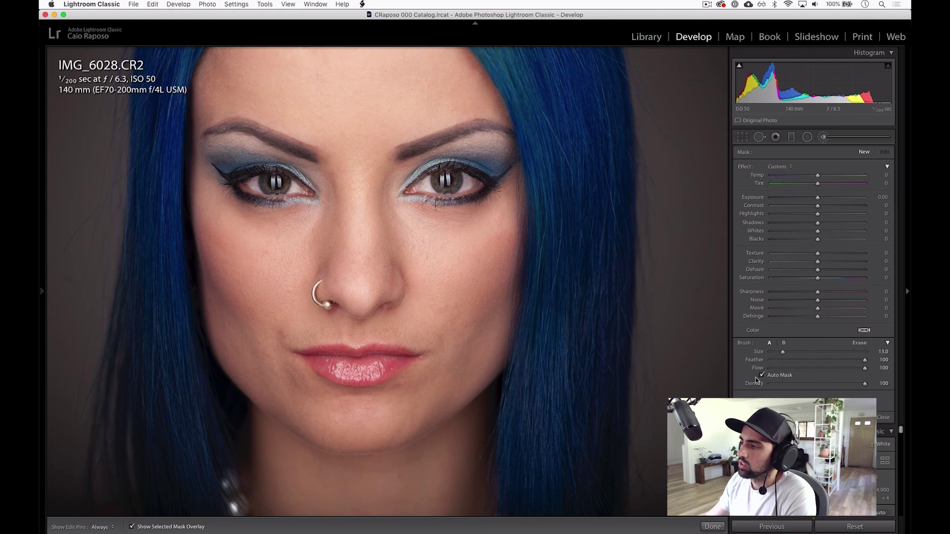
{"action": "left_click", "coordinate": [762, 375]}
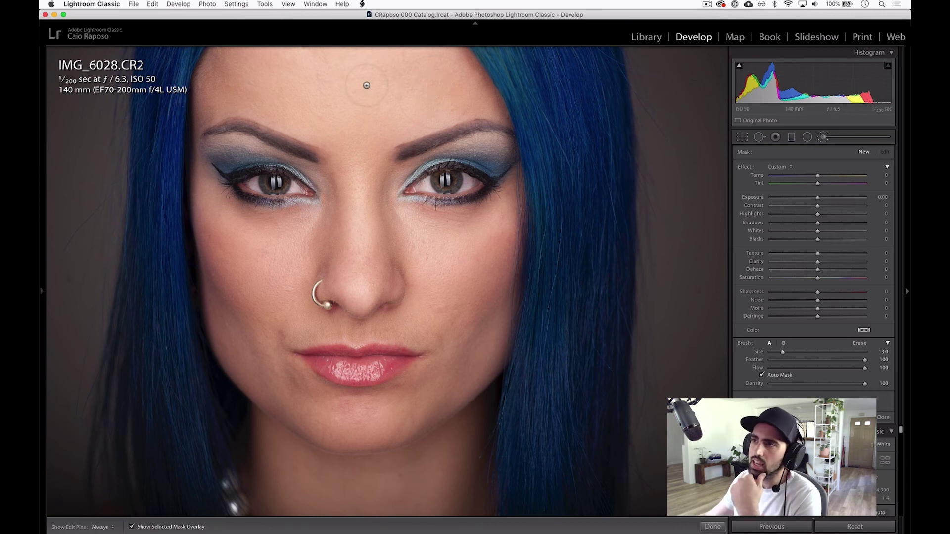
Paint a skin mask with Auto Mask and brush size 13 over the forehead, nose, chin, jawline and outer face.
{"action": "key", "text": "h"}
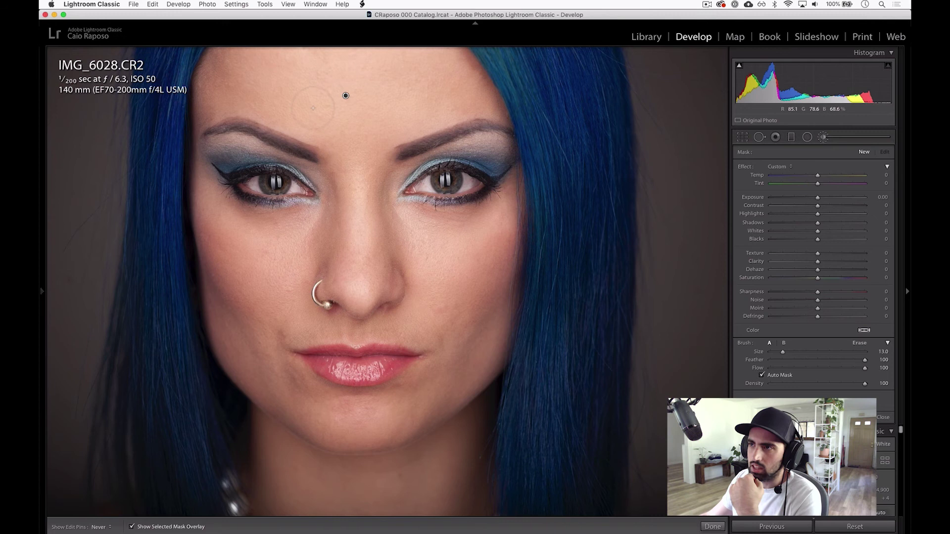
{"action": "left_click_drag", "start_coordinate": [380, 108], "coordinate": [392, 100]}
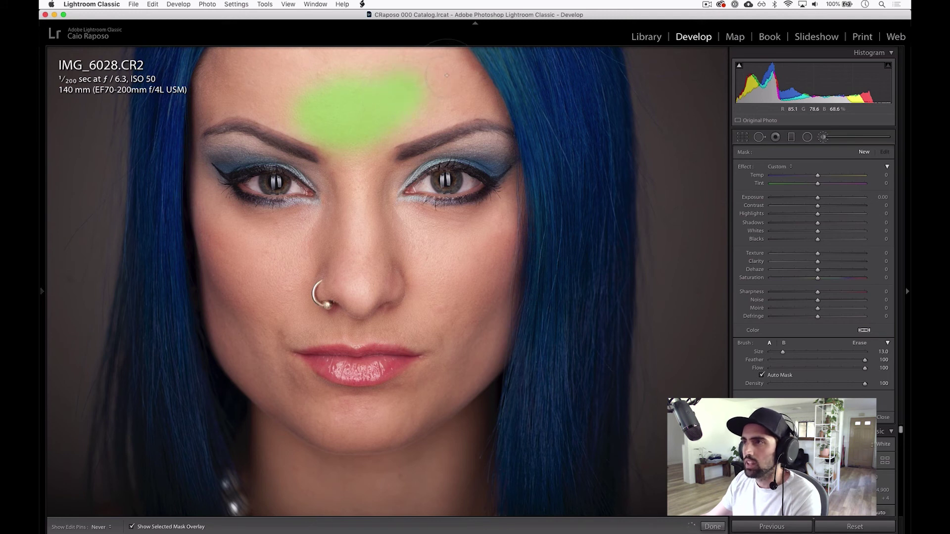
{"action": "mouse_move", "coordinate": [450, 74]}
{"action": "left_mouse_down"}
{"action": "mouse_move", "coordinate": [474, 69]}
{"action": "mouse_move", "coordinate": [495, 110]}
{"action": "left_mouse_up"}
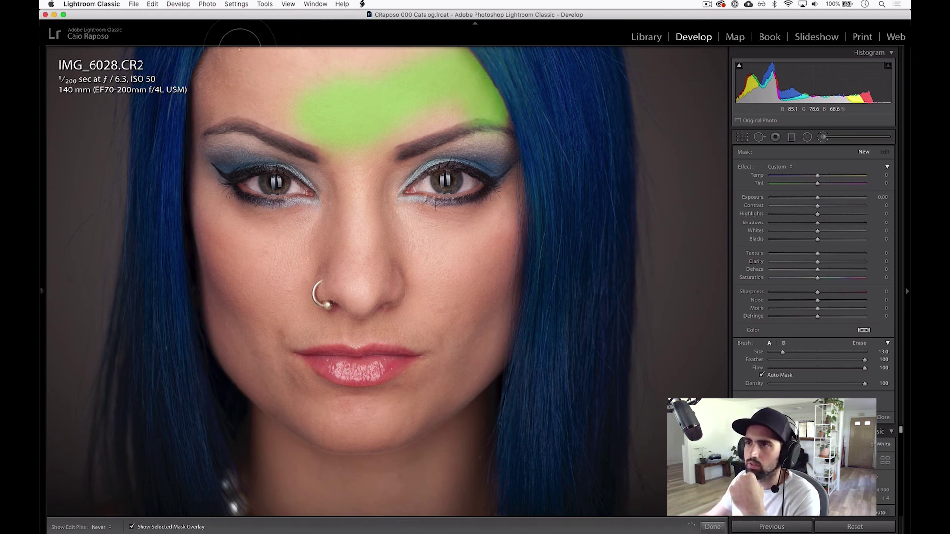
{"action": "mouse_move", "coordinate": [204, 92]}
{"action": "left_mouse_down"}
{"action": "mouse_move", "coordinate": [192, 114]}
{"action": "mouse_move", "coordinate": [198, 128]}
{"action": "mouse_move", "coordinate": [207, 79]}
{"action": "mouse_move", "coordinate": [217, 104]}
{"action": "left_mouse_up"}
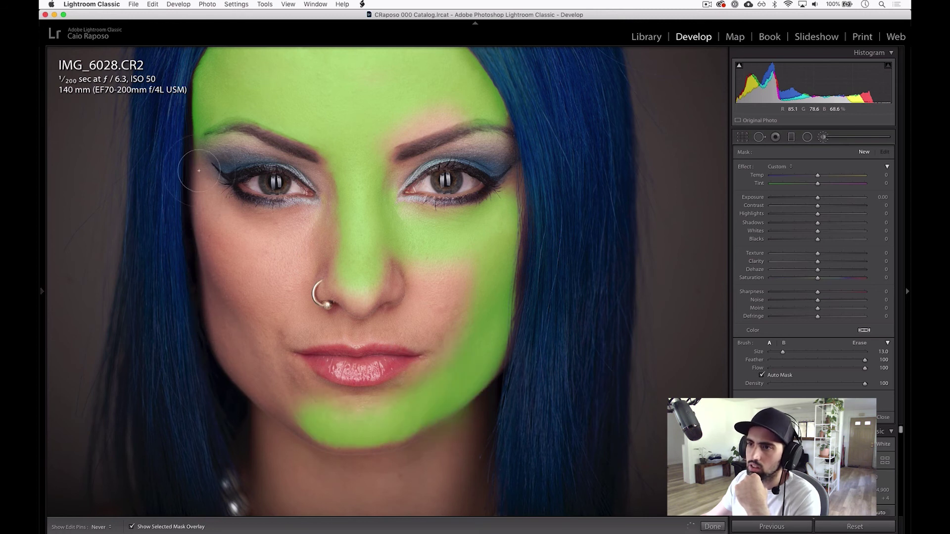
{"action": "left_click_drag", "start_coordinate": [198, 146], "coordinate": [200, 145]}
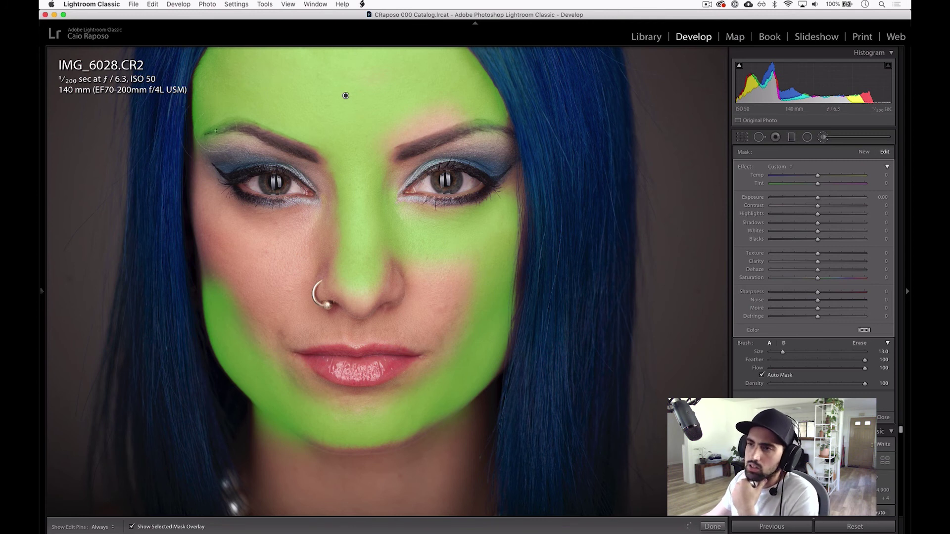
{"action": "left_click_drag", "start_coordinate": [200, 144], "coordinate": [230, 255]}
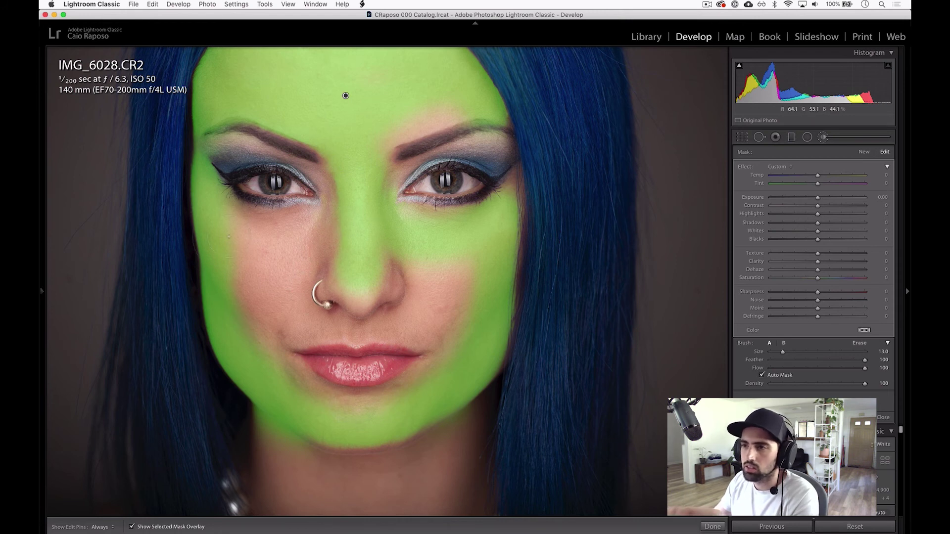
Extend the skin mask over the cheek on the nose-ring side and down beside the mouth, reducing the brush size to 9.
{"action": "key", "text": "h"}
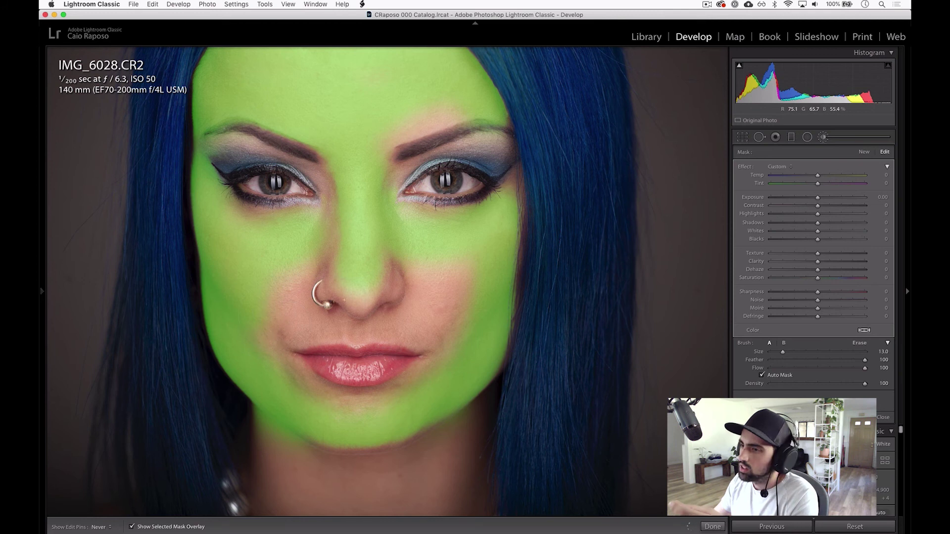
{"action": "key", "text": "bracketleft"}
{"action": "key", "text": "h"}
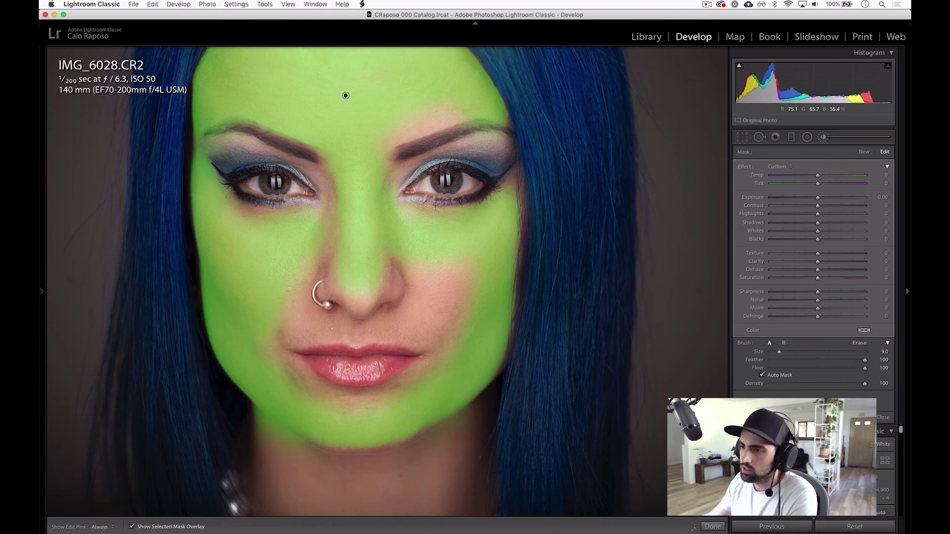
{"action": "key", "text": "h"}
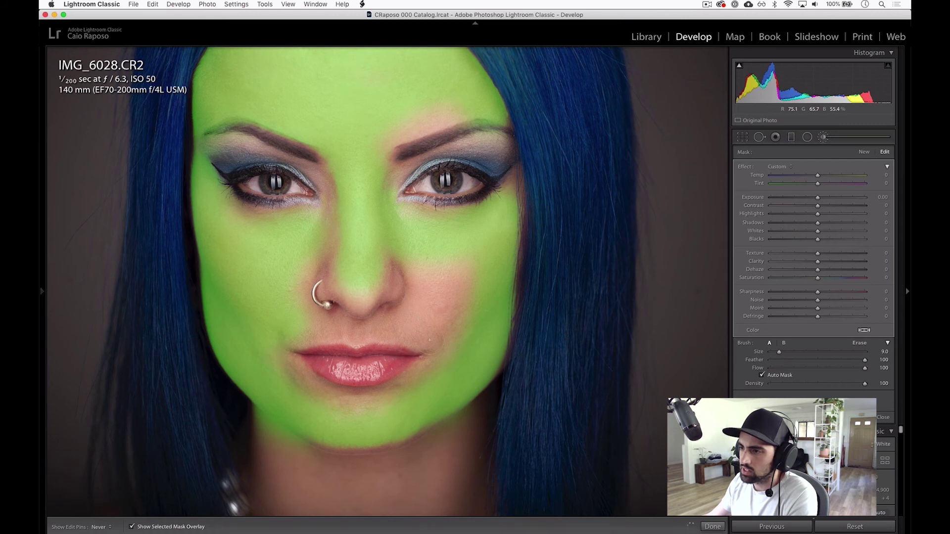
Extend the skin mask over the cheek opposite the nose ring, painting with brush sizes 10 and 11, and reduce the size to 9.
{"action": "key", "text": "h"}
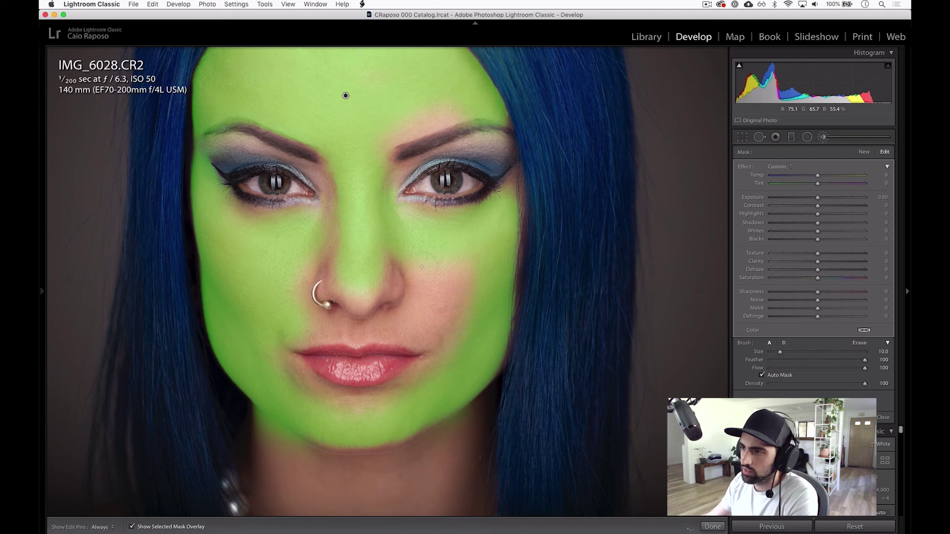
{"action": "left_click_drag", "start_coordinate": [457, 294], "coordinate": [435, 331]}
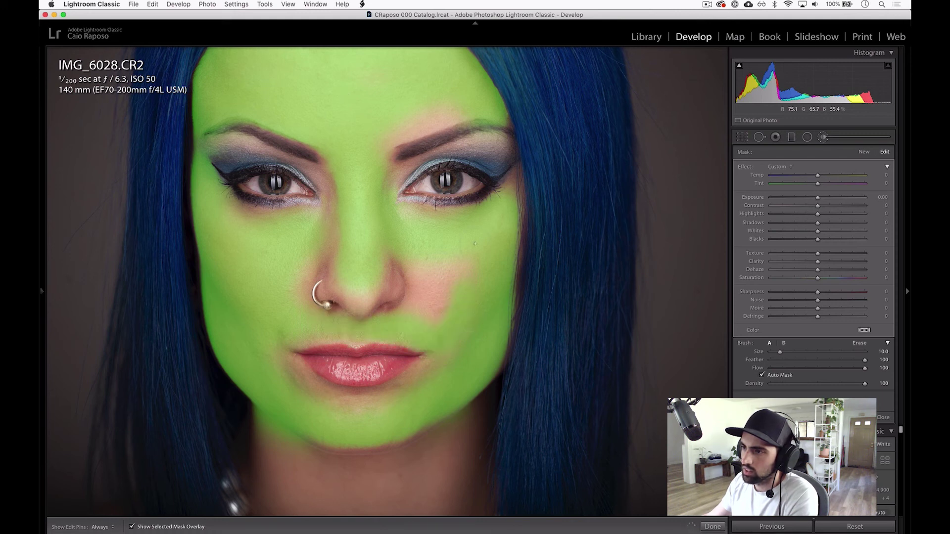
{"action": "key", "text": "]"}
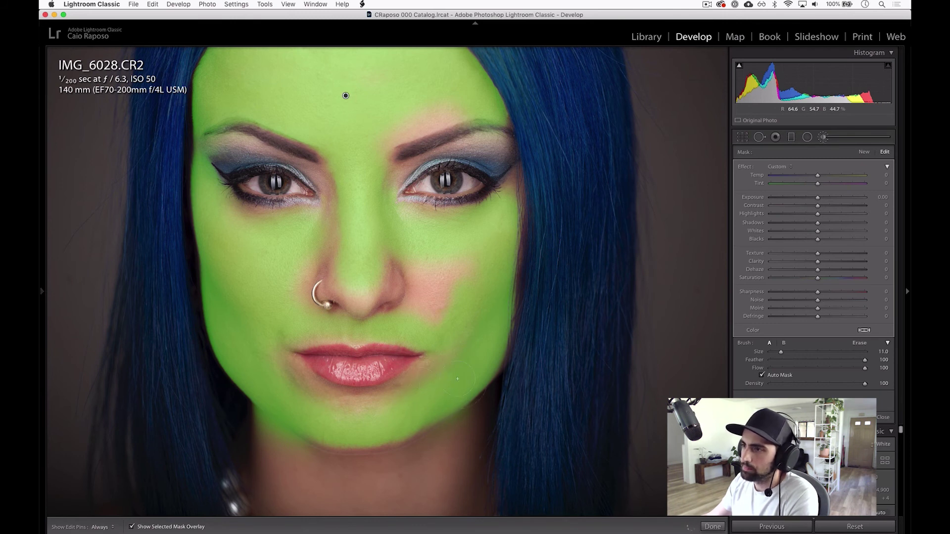
{"action": "key", "text": "["}
{"action": "key", "text": "["}
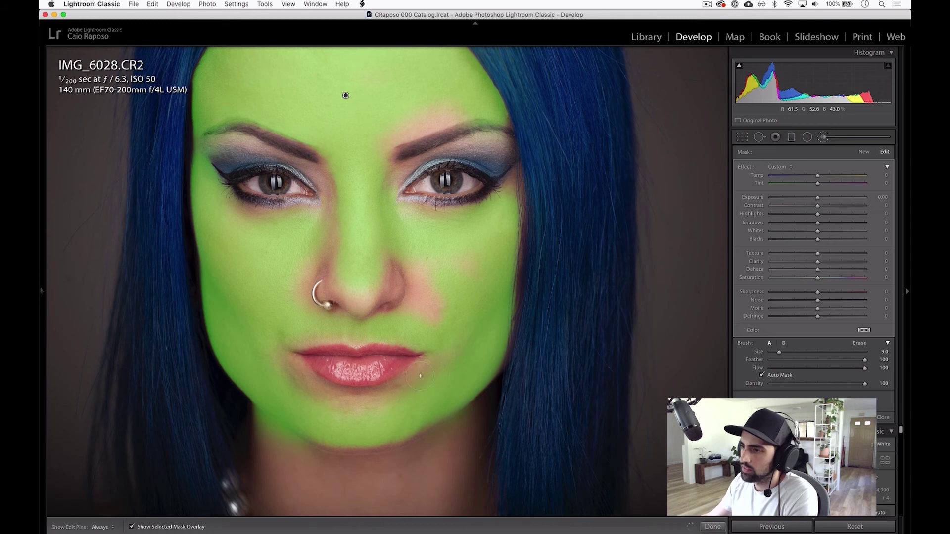
Paint the skin mask closely around the corners of the mouth and below the lower lip with brush size 8.
{"action": "key", "text": "["}
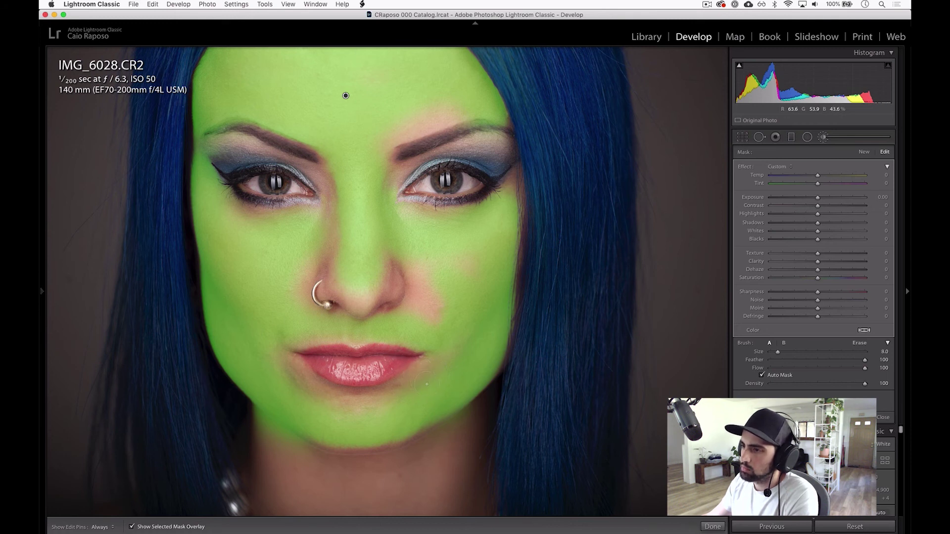
{"action": "key", "text": "h"}
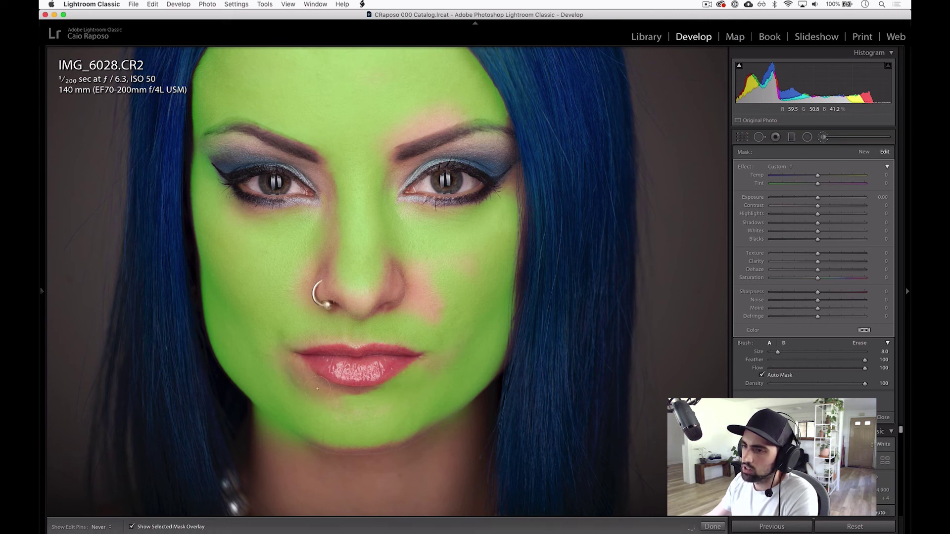
{"action": "left_click_drag", "start_coordinate": [317, 389], "coordinate": [364, 395]}
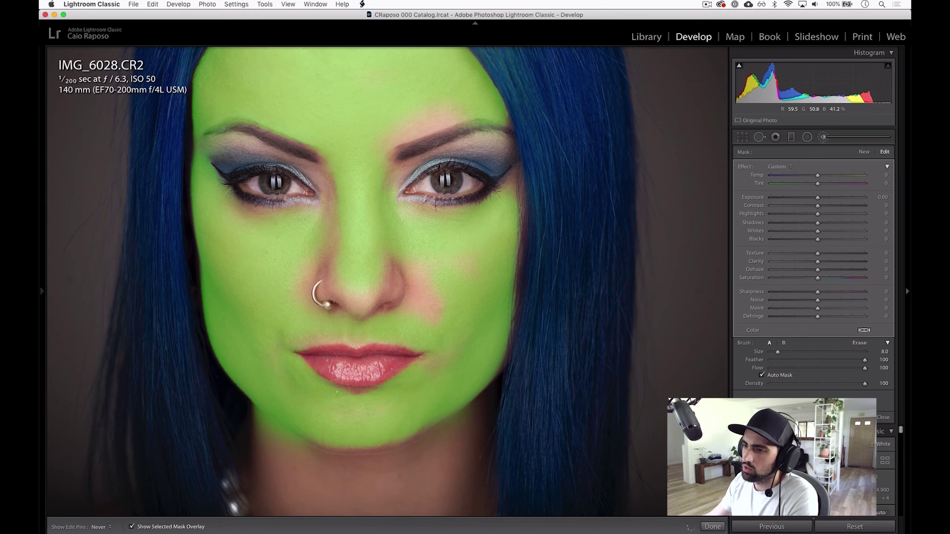
{"action": "key", "text": "h"}
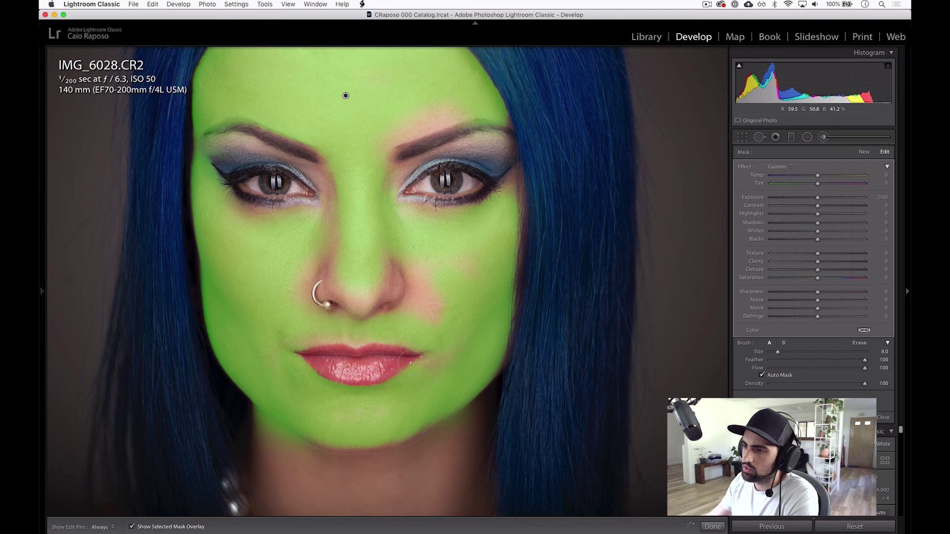
Try painting the mask over the corner of the lips and undo the stroke.
{"action": "key", "text": "h"}
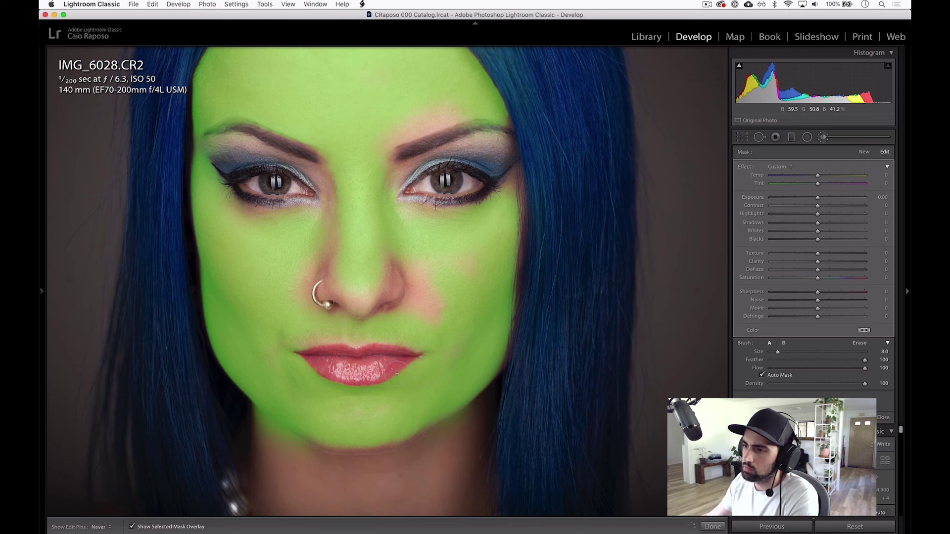
{"action": "key", "text": "h"}
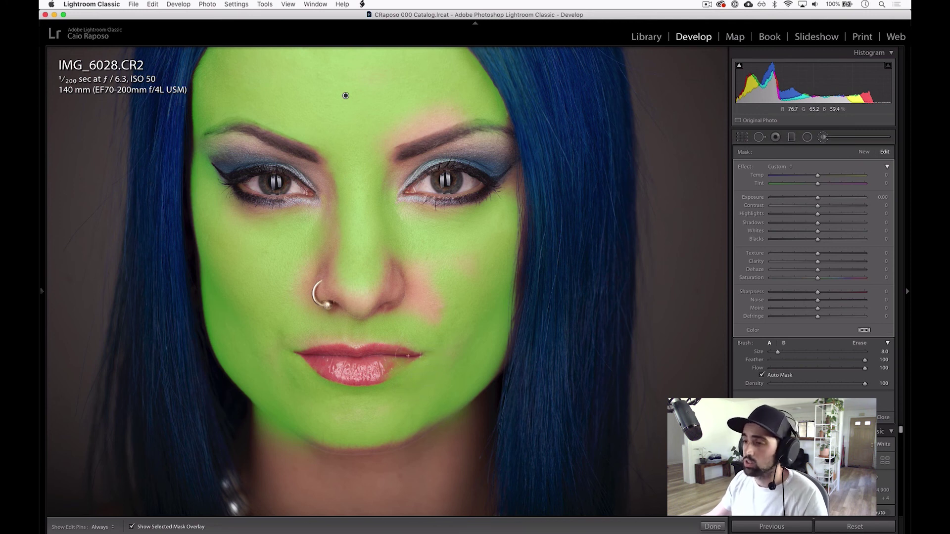
{"action": "key", "text": "super+z"}
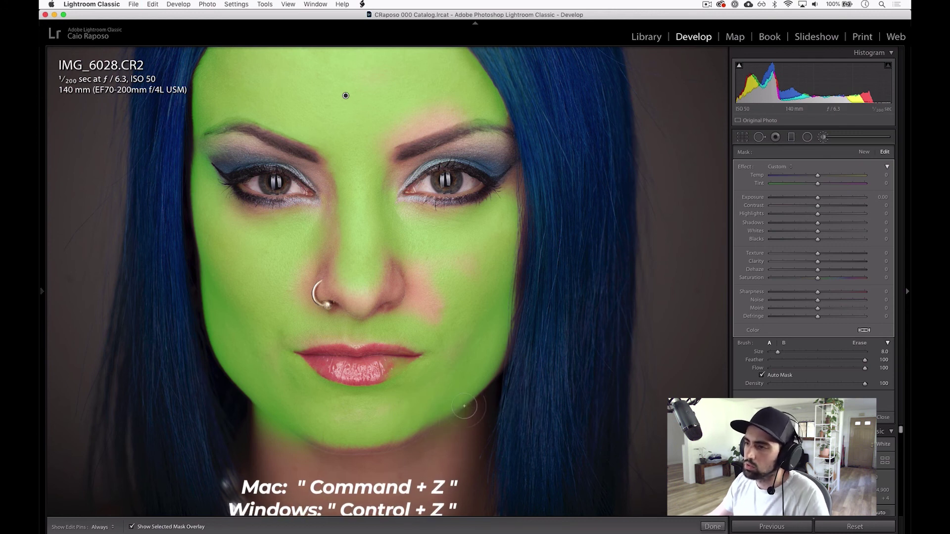
Fill the remaining unmasked cheek beside the nostril opposite the nose ring with brush size 12, and reduce the size to 10.
{"action": "scroll", "coordinate": [430, 309], "scroll_direction": "up", "scroll_amount": 3}
{"action": "scroll", "coordinate": [436, 306], "scroll_direction": "up", "scroll_amount": 1}
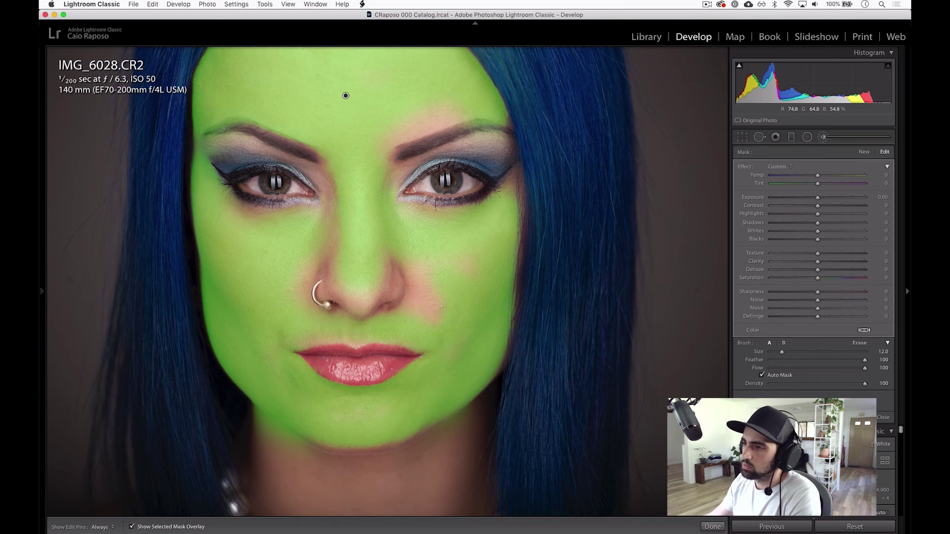
{"action": "key", "text": "h"}
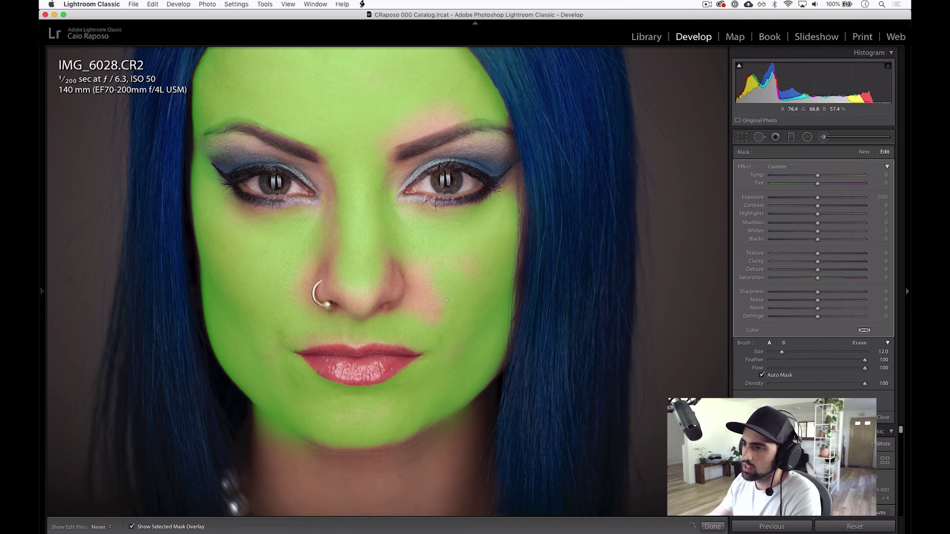
{"action": "key", "text": "h"}
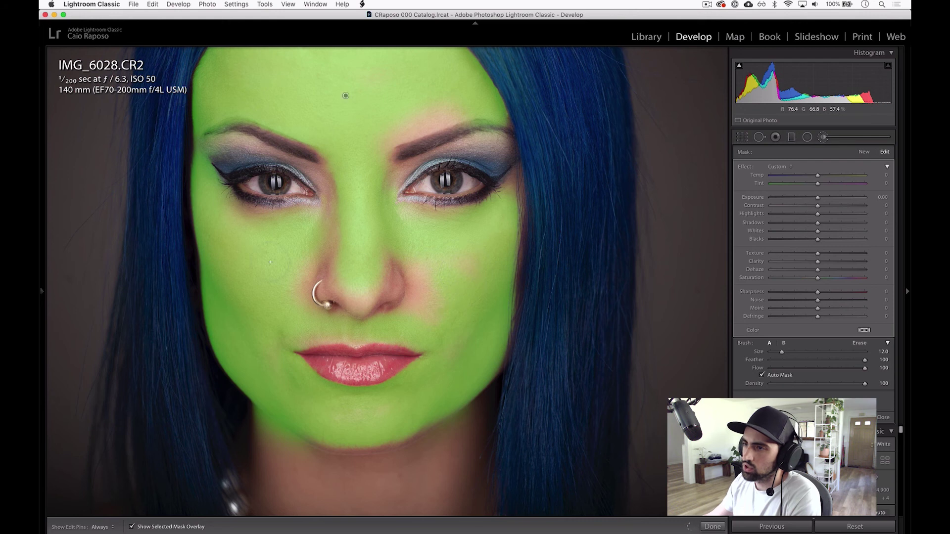
{"action": "scroll", "coordinate": [288, 175], "scroll_direction": "down", "scroll_amount": 2}
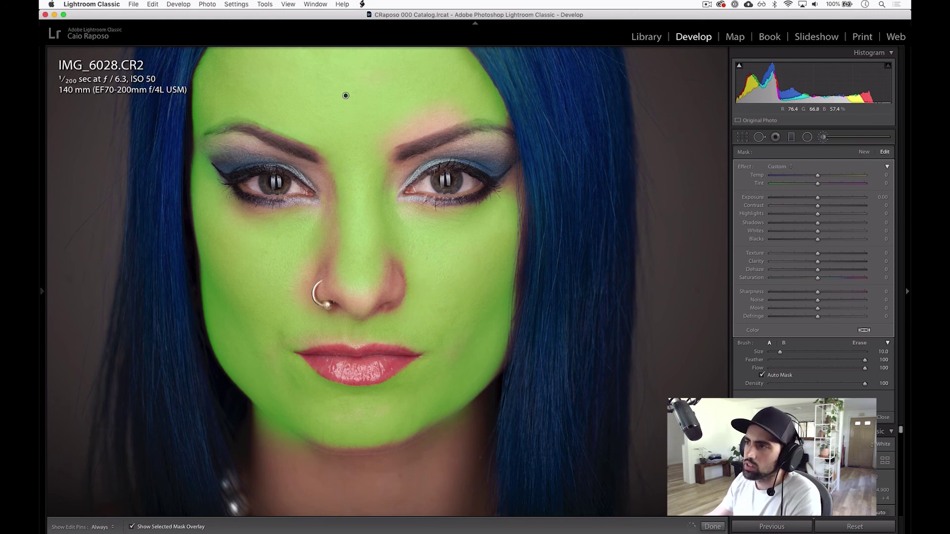
Fill the unmasked skin above the eyebrow opposite the nose ring, adjusting the brush size to 6 and up to 11.
{"action": "scroll", "coordinate": [415, 158], "scroll_direction": "down", "scroll_amount": 3}
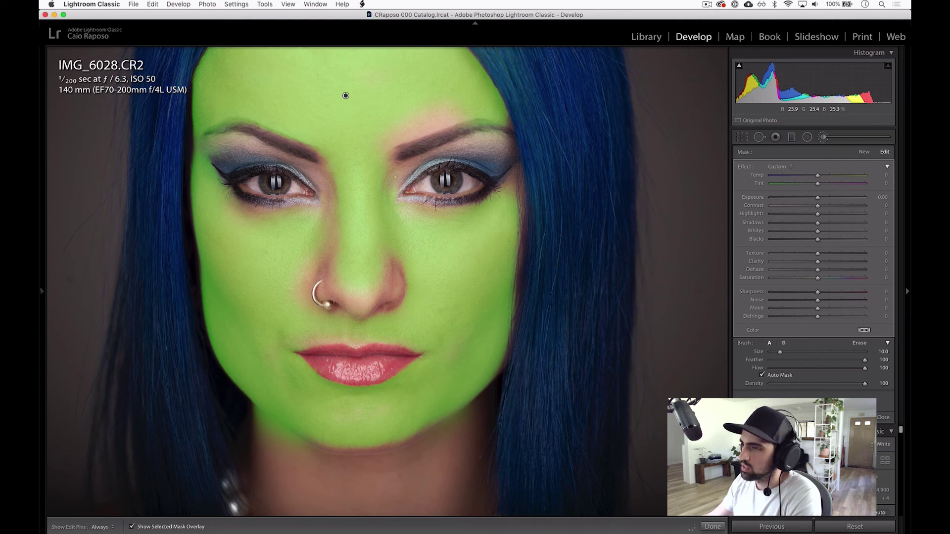
{"action": "scroll", "coordinate": [411, 157], "scroll_direction": "down", "scroll_amount": 1}
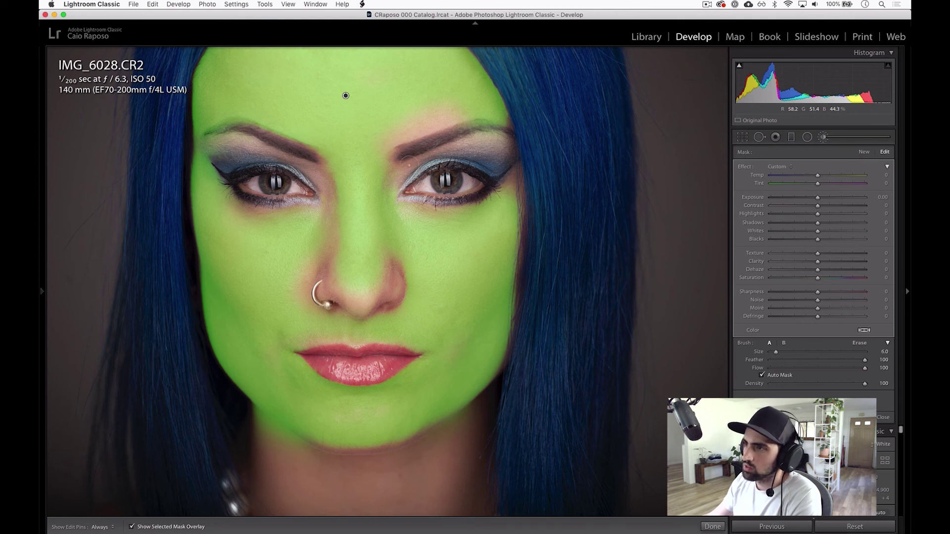
{"action": "key", "text": "h"}
{"action": "key", "text": "h"}
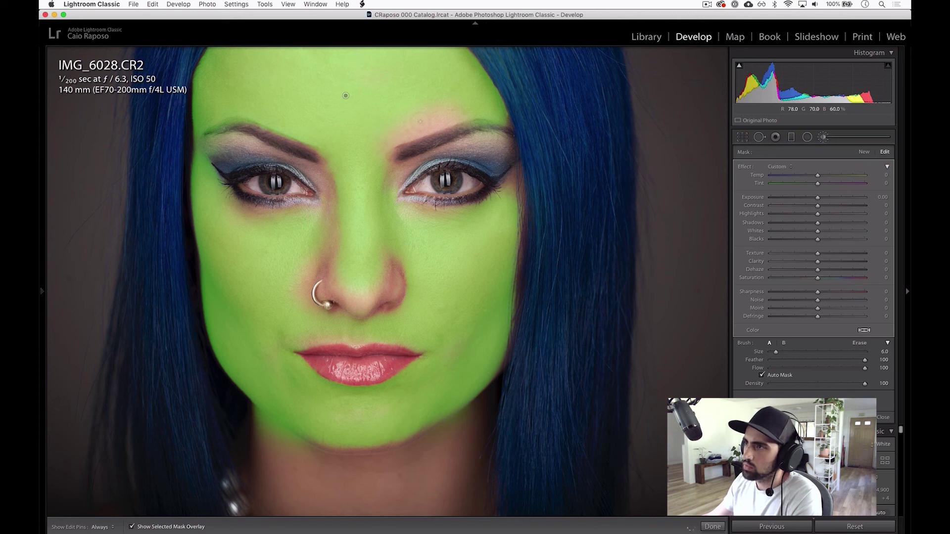
{"action": "scroll", "coordinate": [400, 129], "scroll_direction": "up", "scroll_amount": 5}
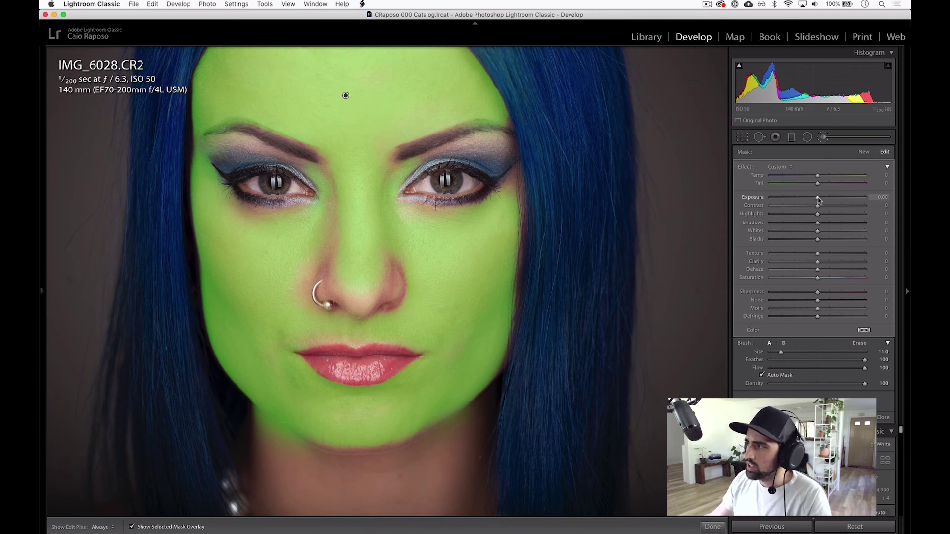
Check the mask coverage by setting Exposure to -4.00 with the mask overlay hidden, and reset Exposure to 0.
{"action": "left_click_drag", "start_coordinate": [818, 200], "coordinate": [772, 199]}
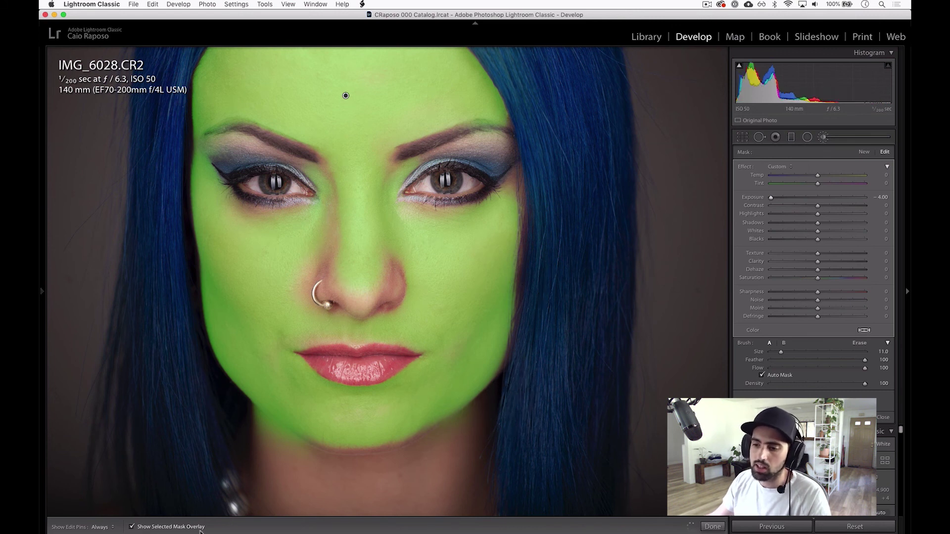
{"action": "mouse_move", "coordinate": [158, 527]}
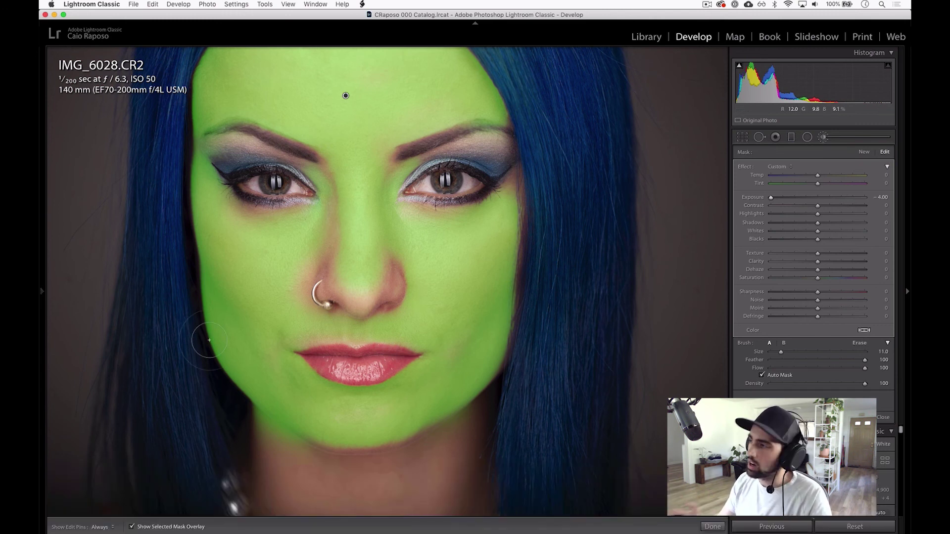
{"action": "left_click", "coordinate": [132, 529]}
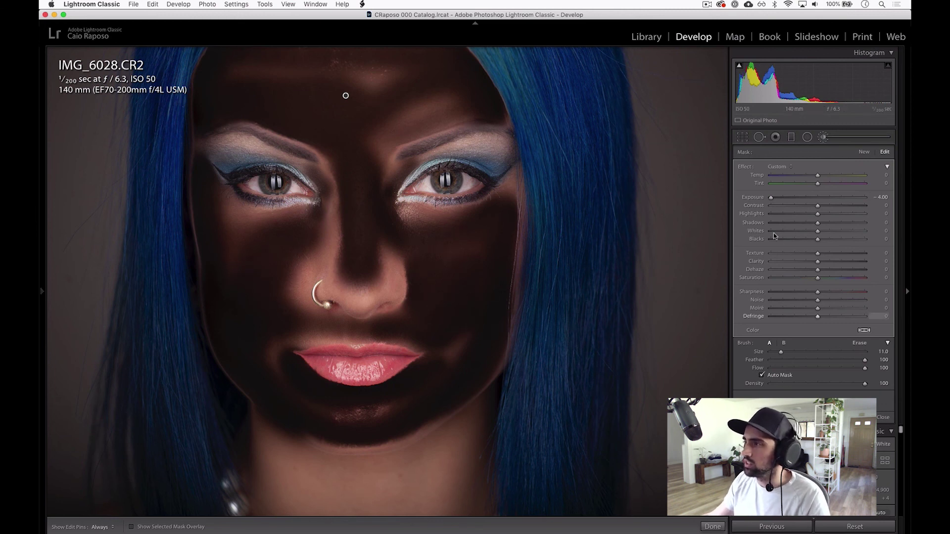
{"action": "double_click", "coordinate": [751, 198]}
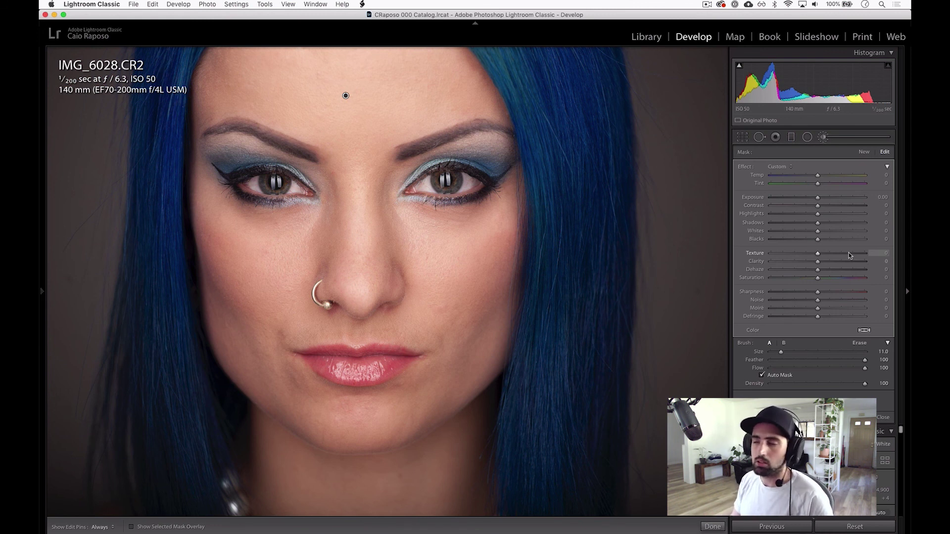
Try the skin mask's Clarity at the extremes of 100 and -100.
{"action": "left_click", "coordinate": [878, 262]}
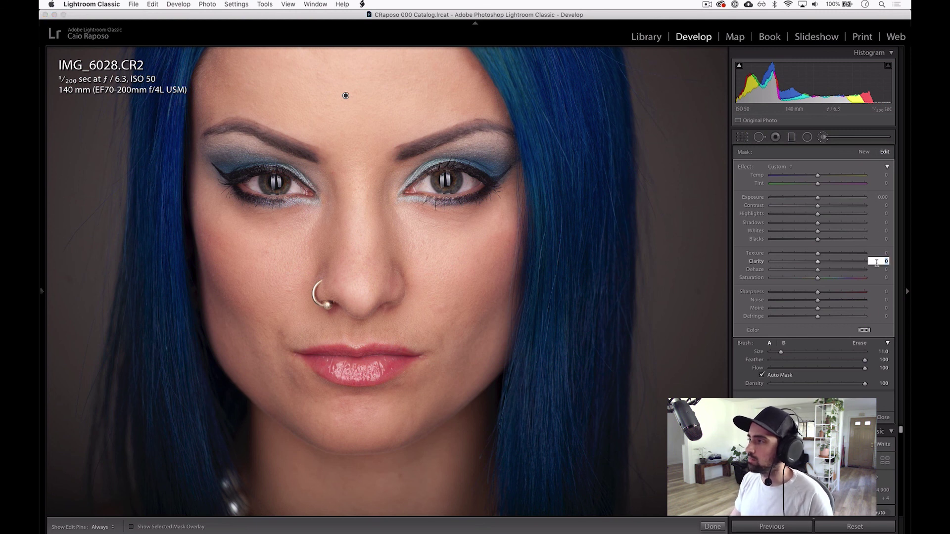
{"action": "type", "text": "100"}
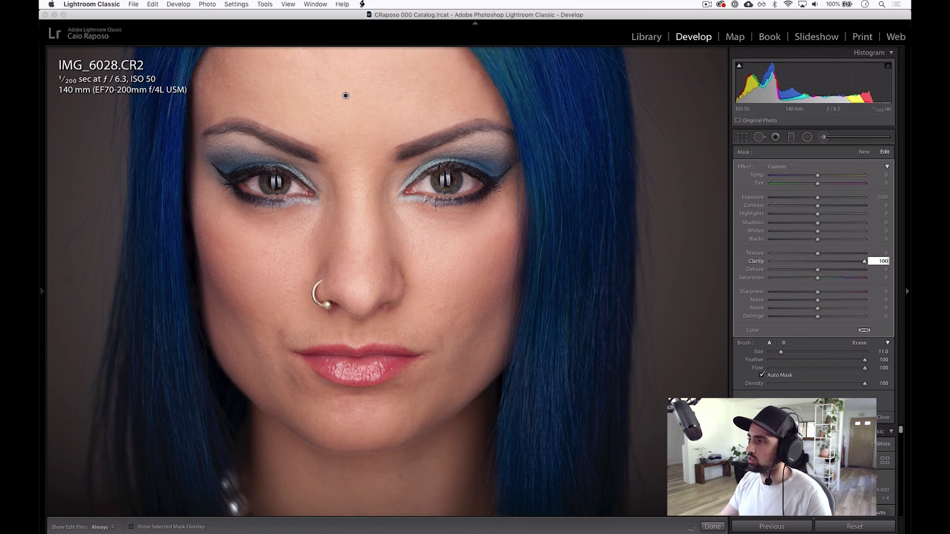
{"action": "key", "text": "Return"}
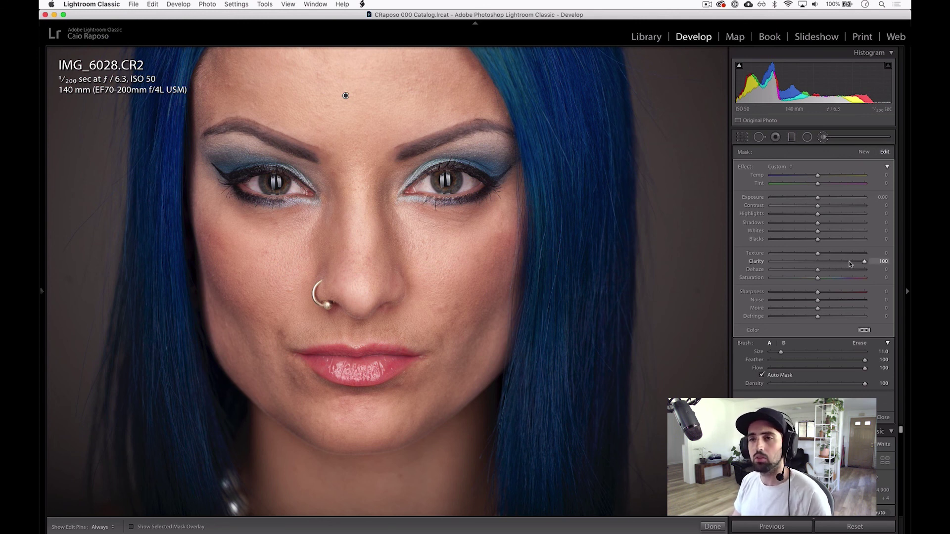
{"action": "left_click", "coordinate": [875, 262]}
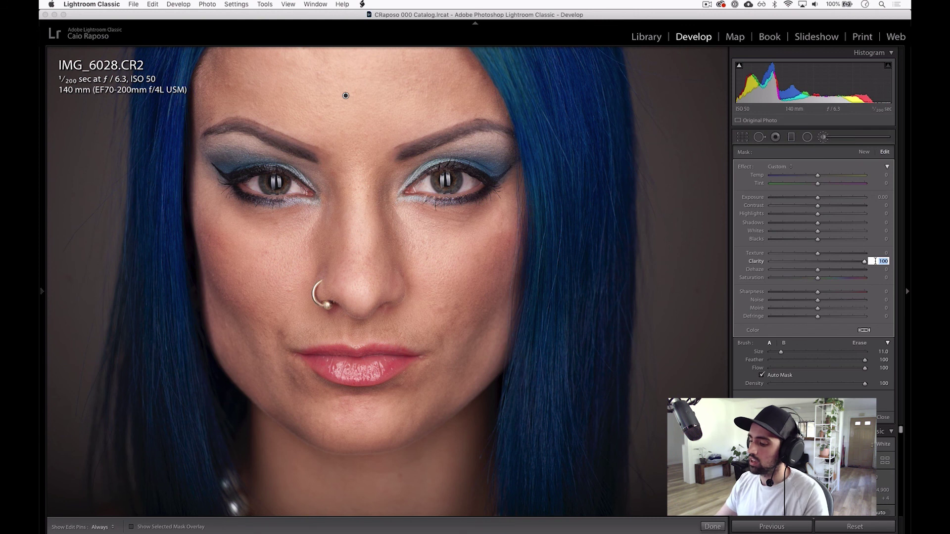
{"action": "type", "text": "-100"}
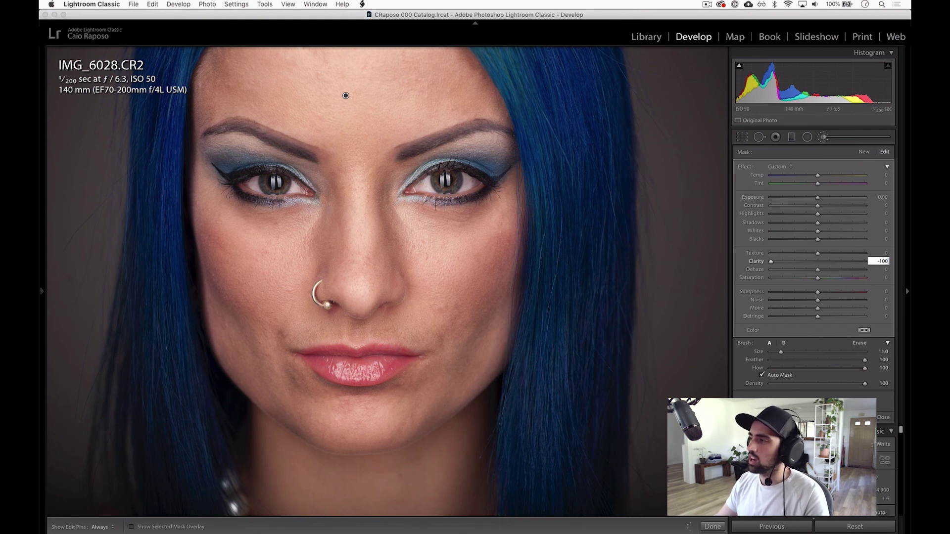
{"action": "key", "text": "Return"}
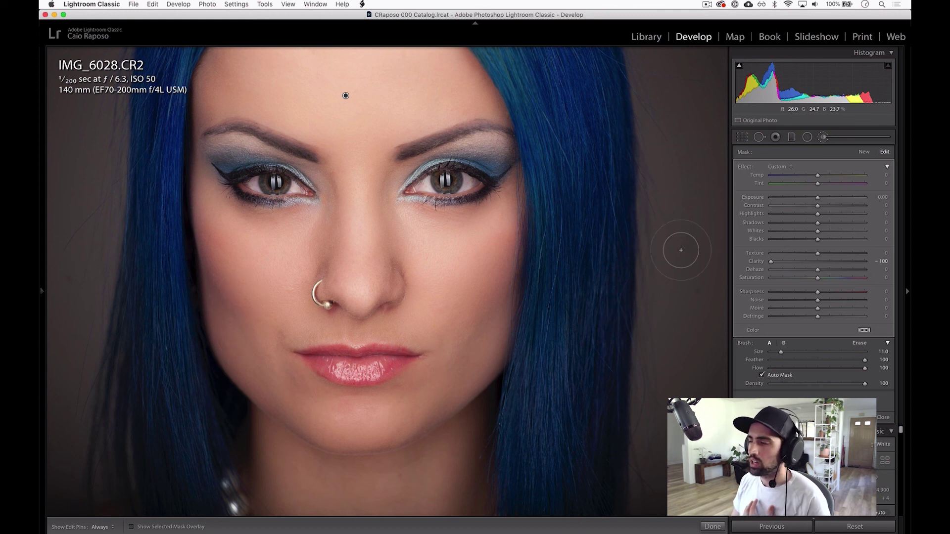
Set the skin mask's Clarity to -50.
{"action": "left_click", "coordinate": [878, 262]}
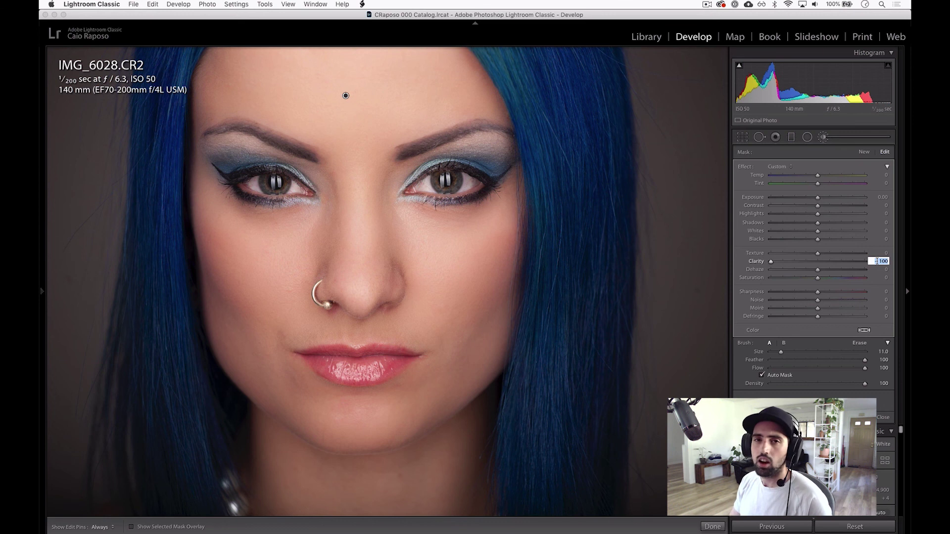
{"action": "key", "text": "BackSpace"}
{"action": "type", "text": "-50"}
{"action": "key", "text": "Return"}
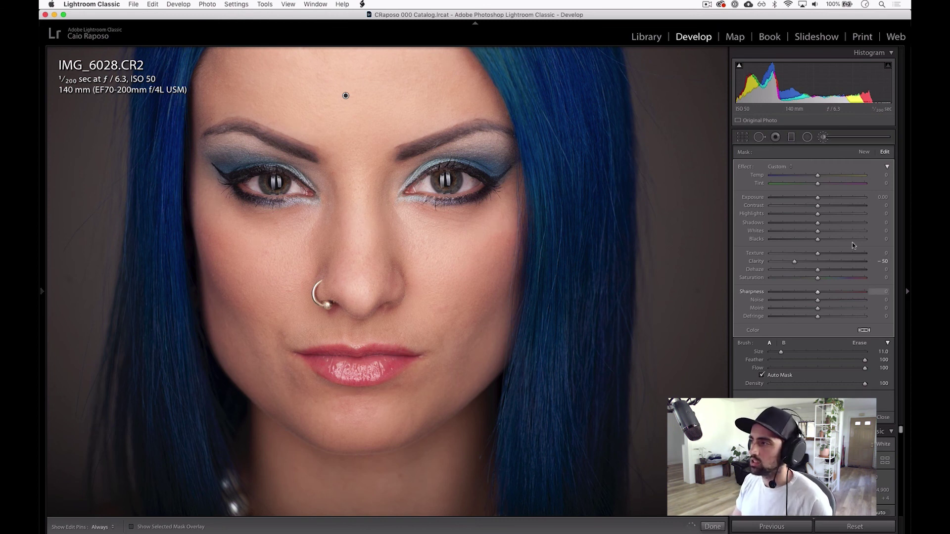
Lower the skin mask's Clarity to -70 and compare the photo before and after the edits.
{"action": "left_click", "coordinate": [881, 261]}
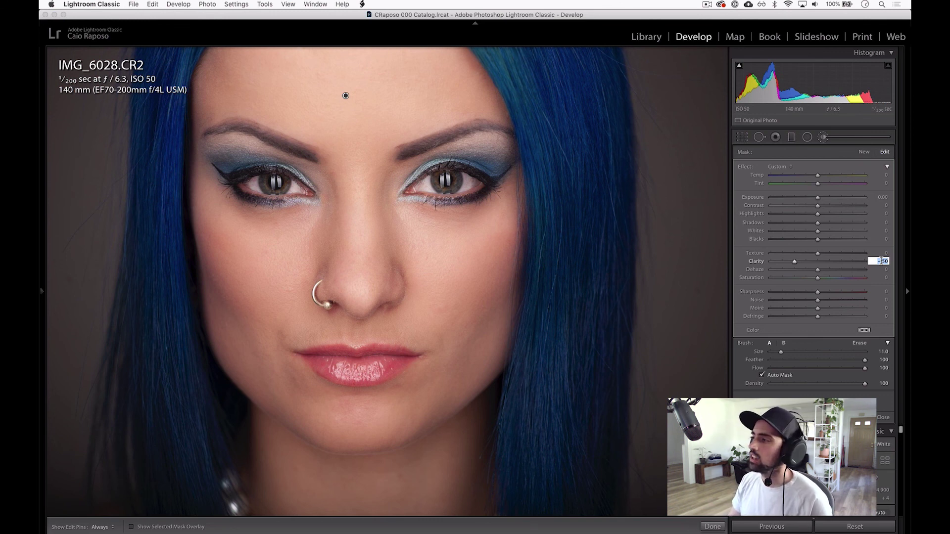
{"action": "key", "text": "shift+Down"}
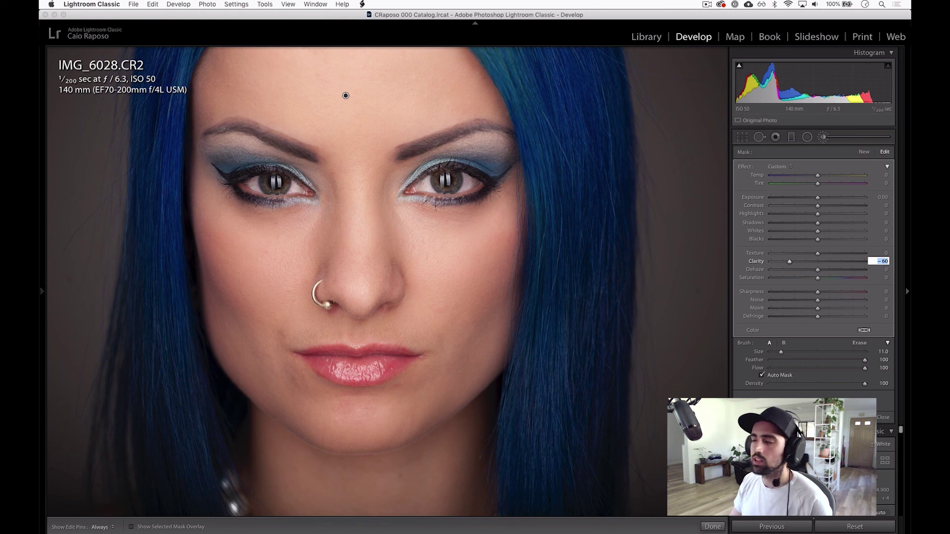
{"action": "key", "text": "shift+Down"}
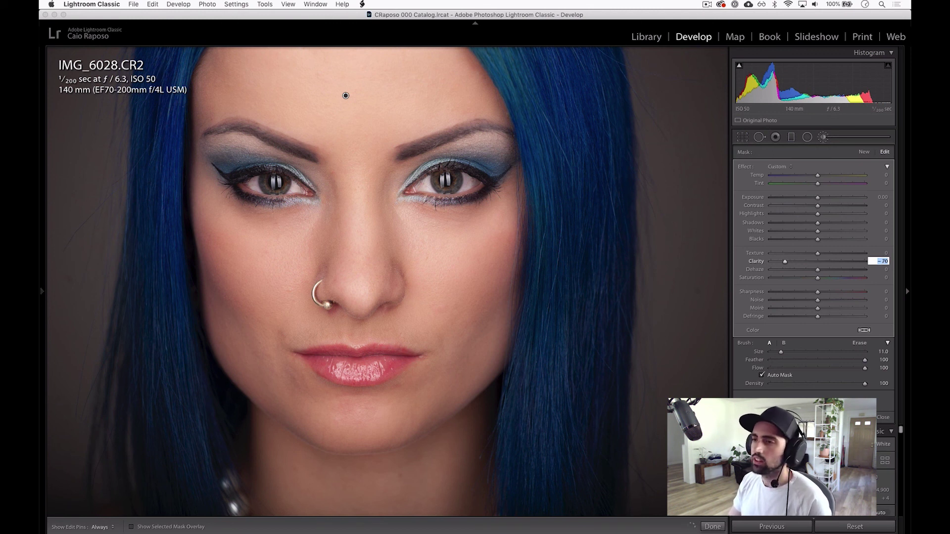
{"action": "key", "text": "Return"}
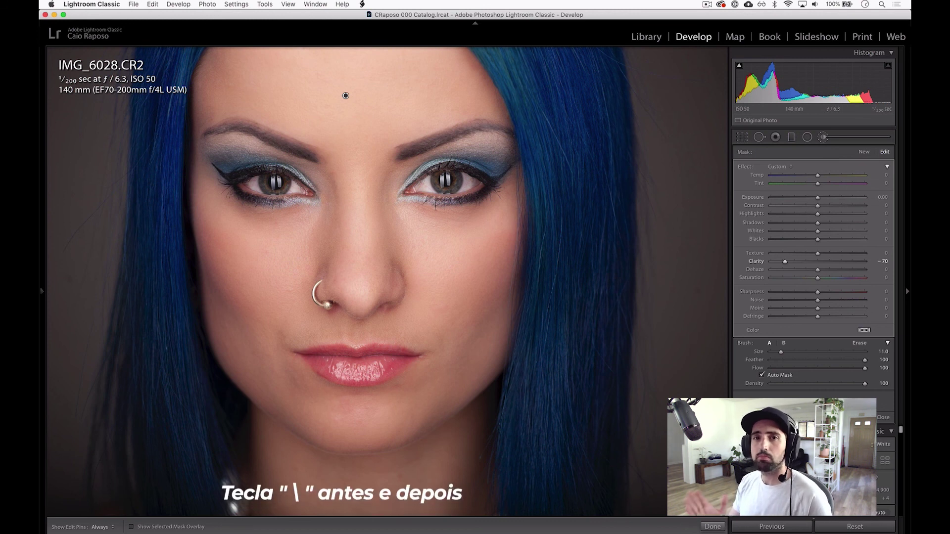
{"action": "key", "text": "backslash"}
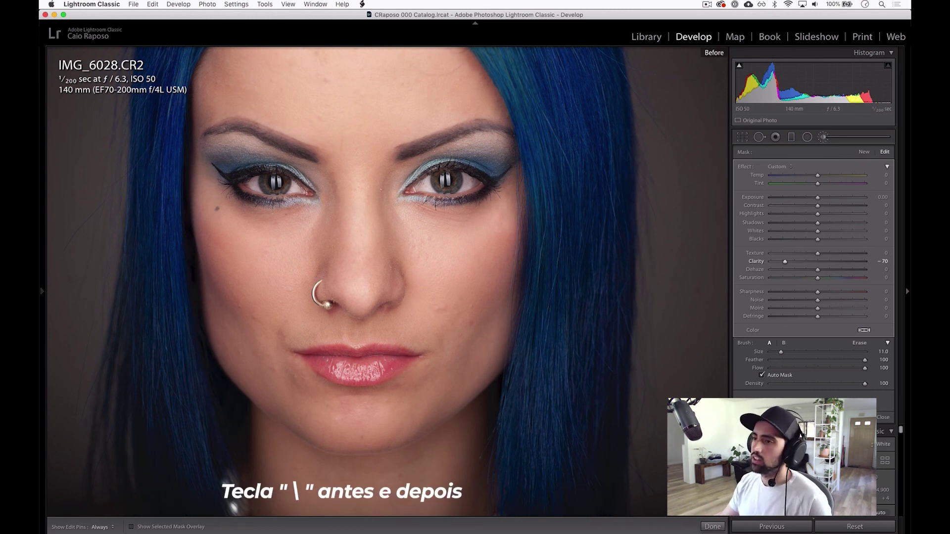
{"action": "key", "text": "backslash"}
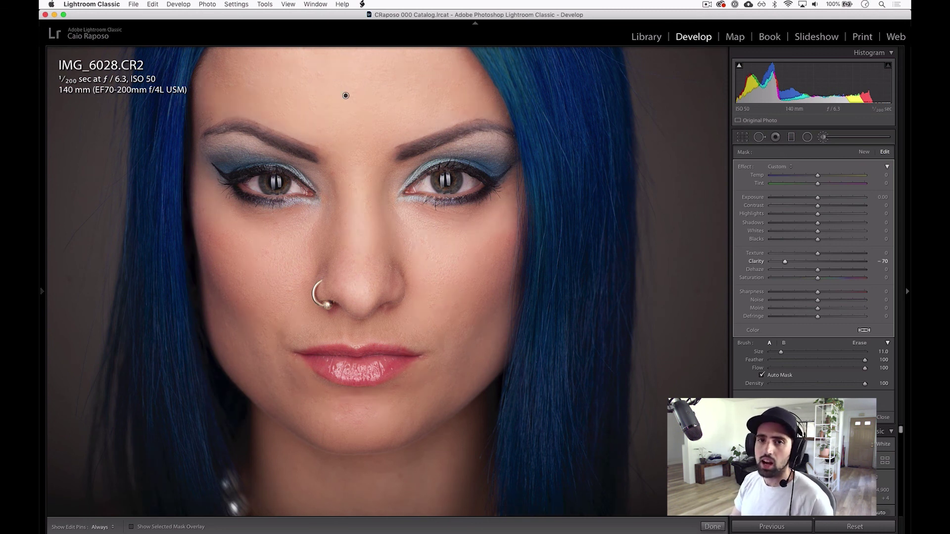